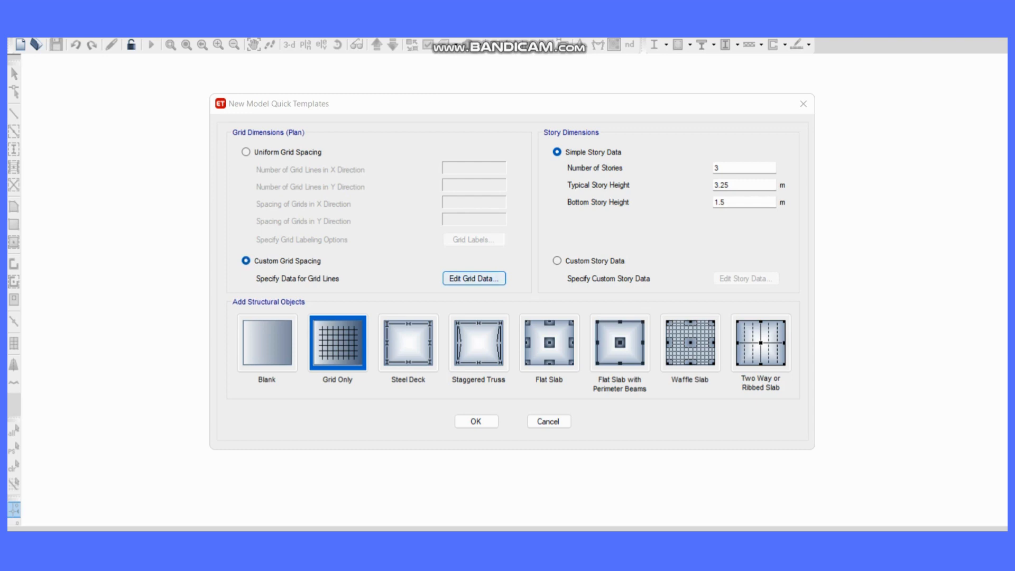
- Edit the custom grid data by deleting X grid line D and adding a fifth Y grid line
{"action": "left_click", "coordinate": [474, 278]}
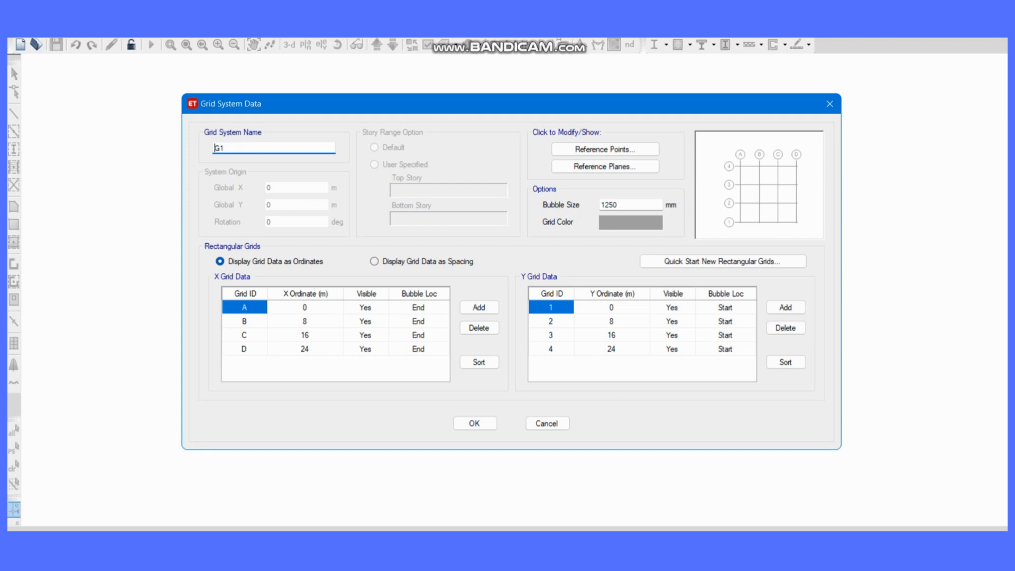
{"action": "left_click", "coordinate": [244, 349]}
{"action": "left_click", "coordinate": [478, 328]}
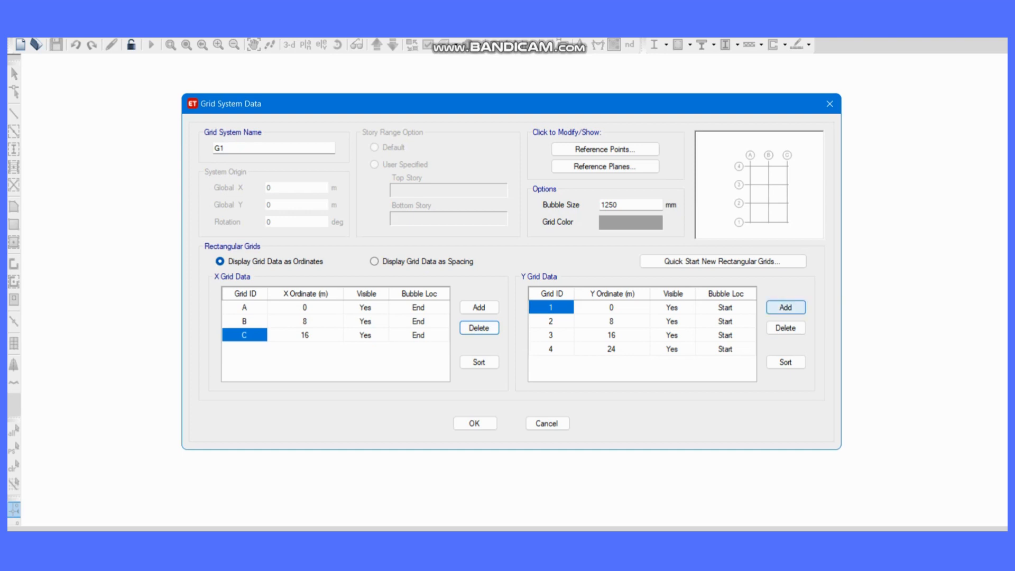
{"action": "left_click", "coordinate": [785, 307]}
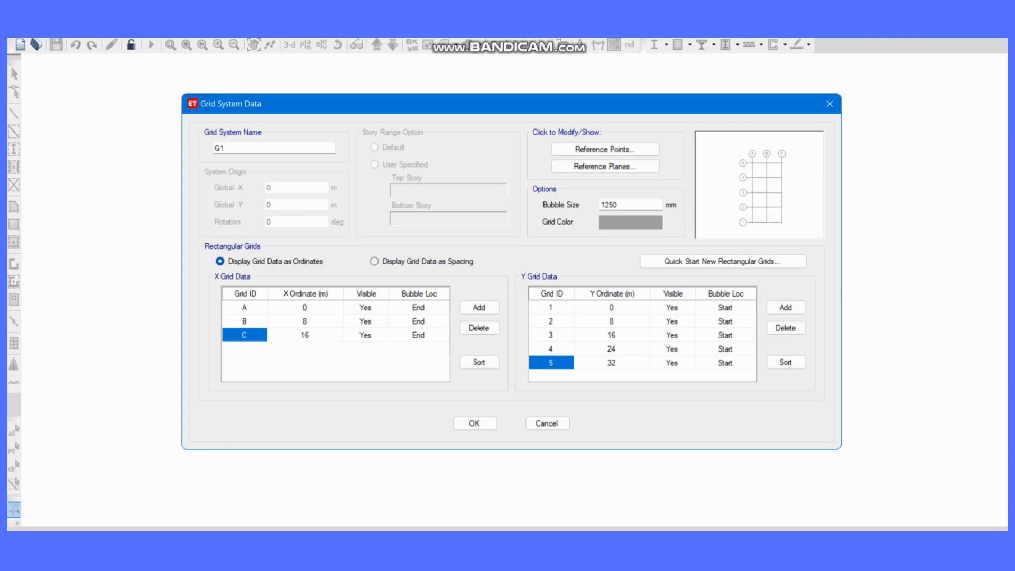
- Renumber the Y grid lines in reverse order, from 5 at the origin to 1 at the farthest line
{"action": "left_click", "coordinate": [551, 308]}
{"action": "type", "text": "5"}
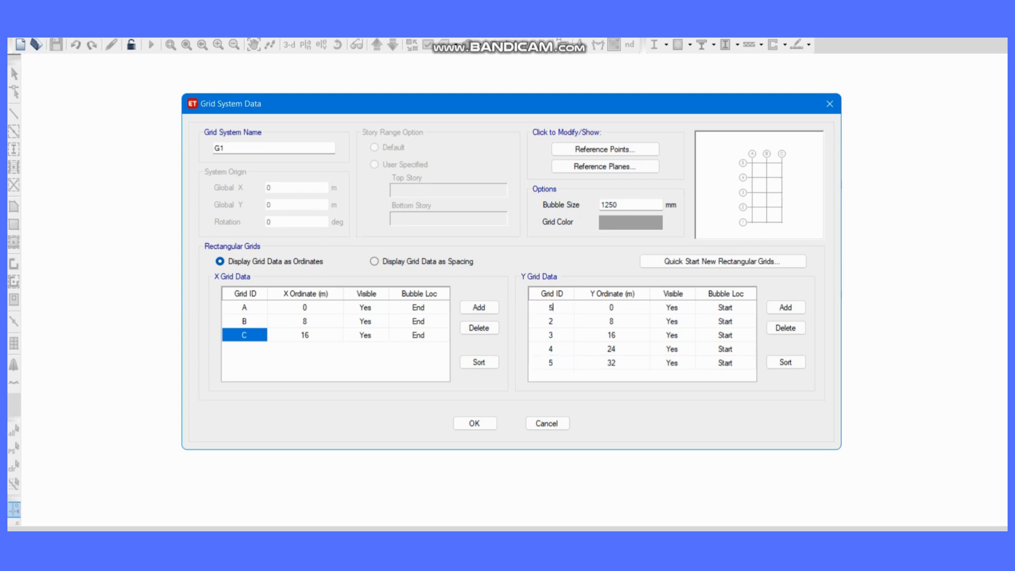
{"action": "key", "text": "Return"}
{"action": "type", "text": "4"}
{"action": "key", "text": "Return"}
{"action": "key", "text": "Return"}
{"action": "type", "text": "2"}
{"action": "key", "text": "Return"}
{"action": "type", "text": "1"}
- Display the grid data as spacing and, following the AutoCAD plan, set the X spacings to 3.53 m for A and 2.82 m for B
{"action": "left_click", "coordinate": [374, 261]}
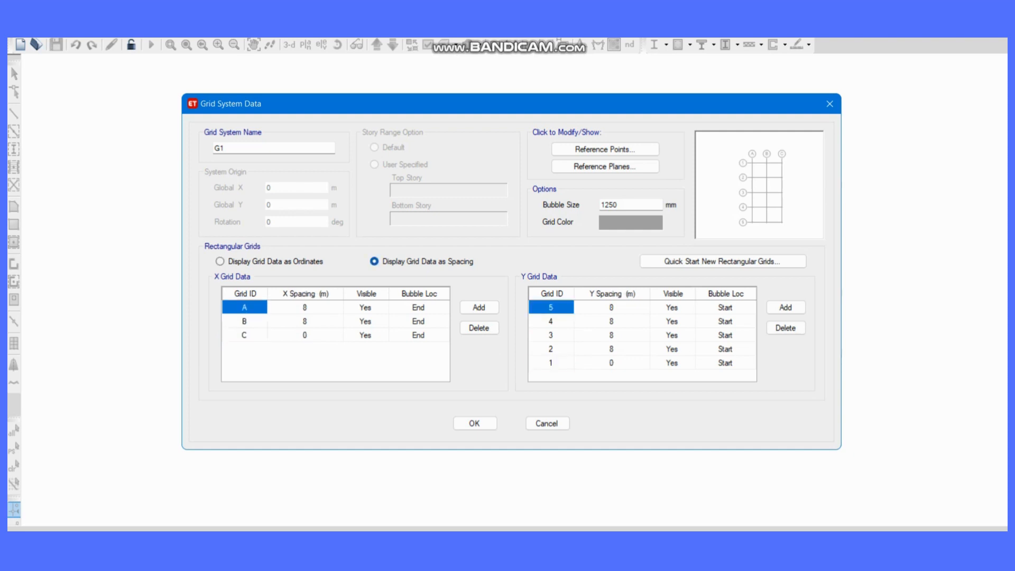
{"action": "left_click", "coordinate": [305, 308]}
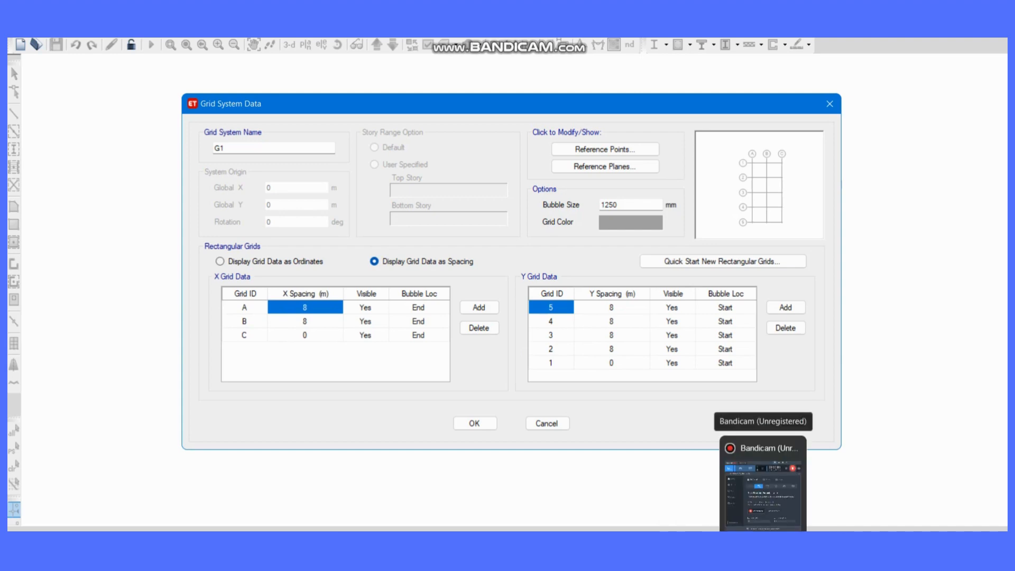
{"action": "left_click", "coordinate": [740, 544]}
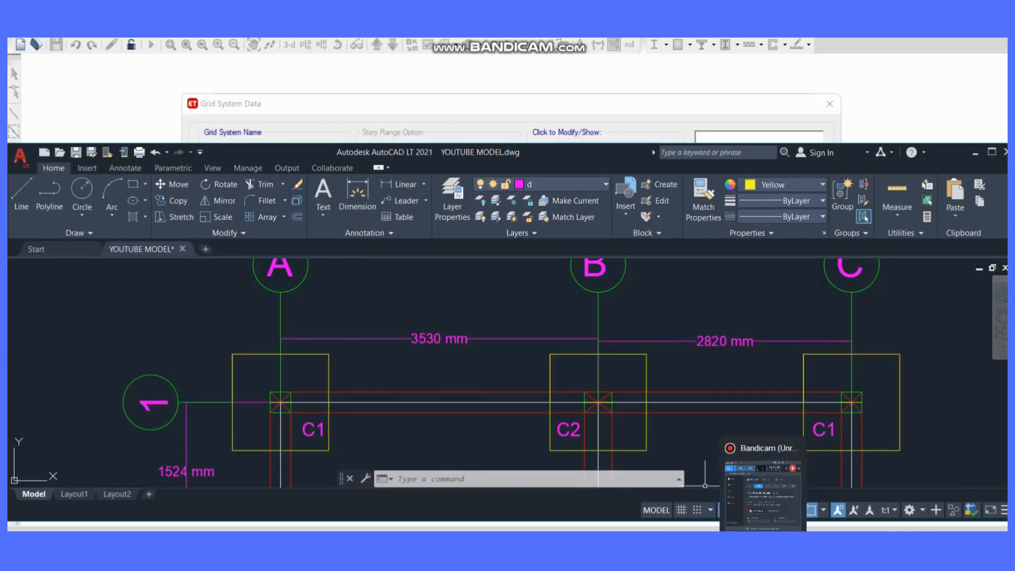
{"action": "left_click", "coordinate": [740, 544]}
{"action": "type", "text": "3.53"}
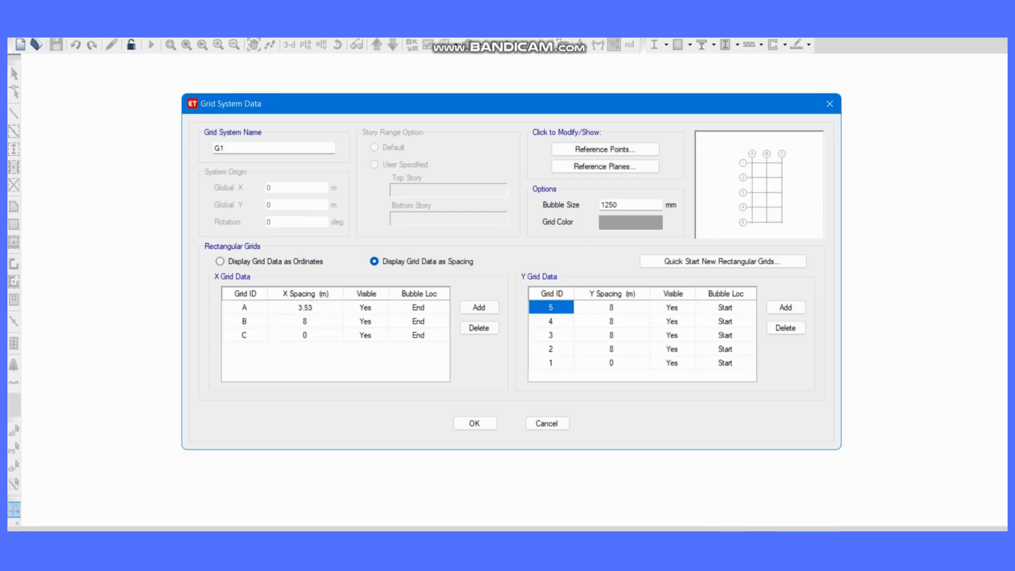
{"action": "key", "text": "Return"}
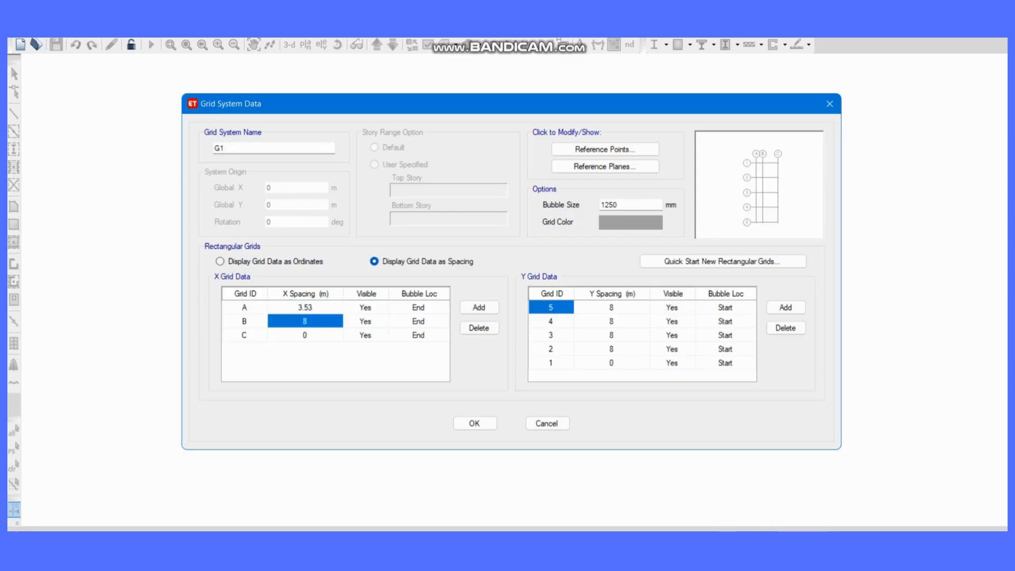
{"action": "left_click", "coordinate": [740, 544]}
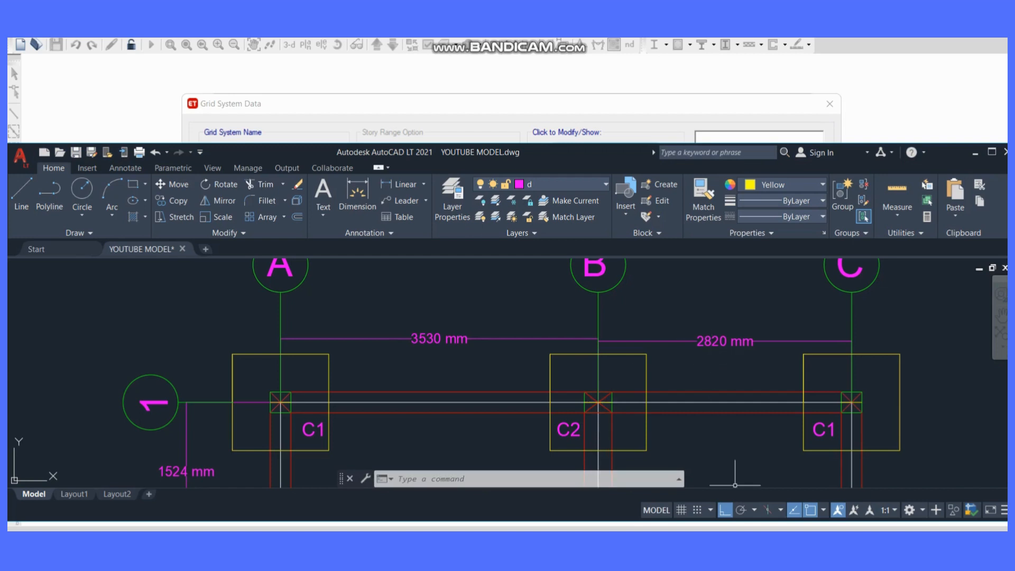
{"action": "left_click", "coordinate": [740, 544]}
{"action": "type", "text": "2.82"}
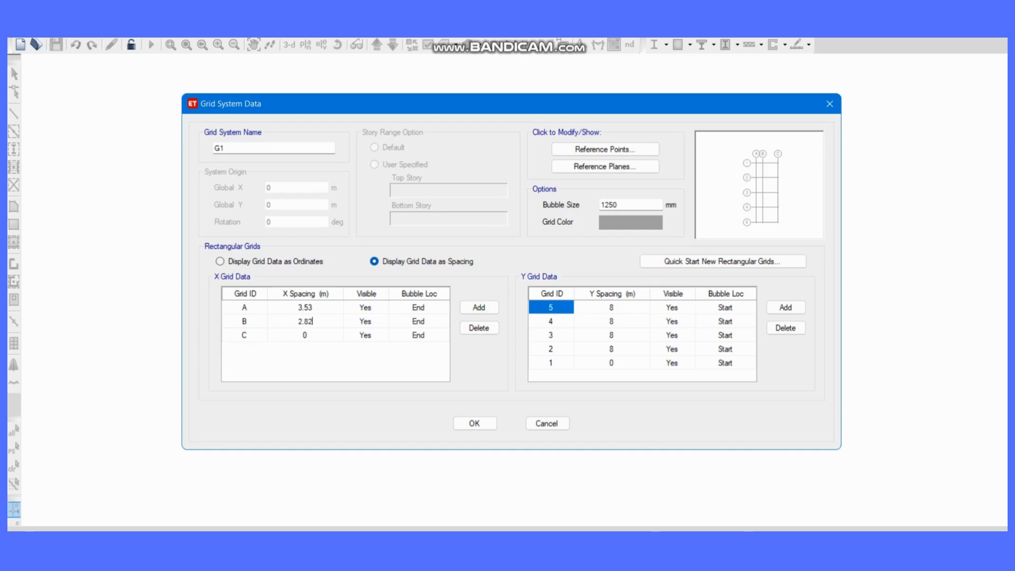
- Check the lower bay dimensions in the AutoCAD plan and set the Y spacings of grids 5 and 4 to 3.657 m
{"action": "left_click", "coordinate": [611, 307]}
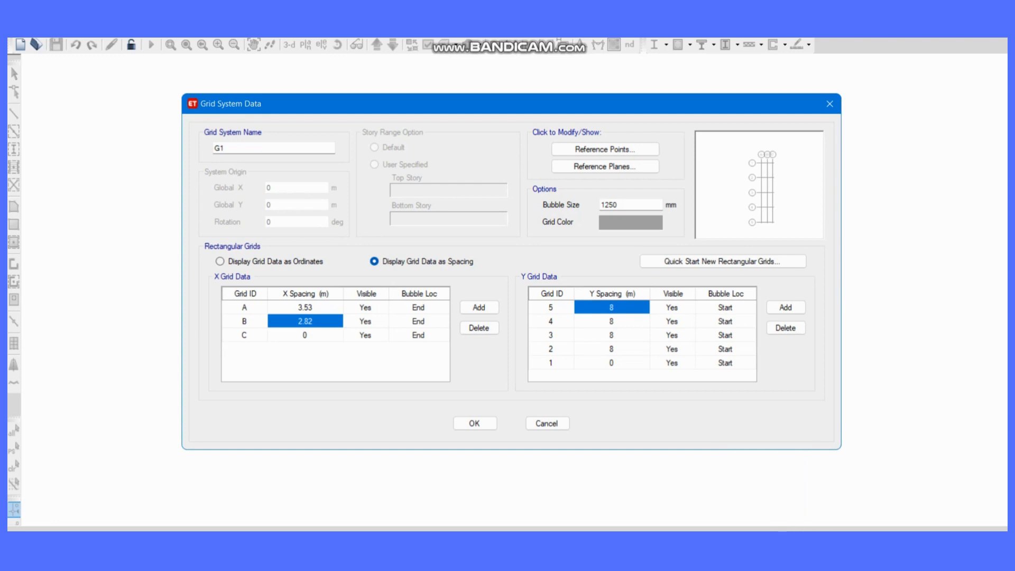
{"action": "key", "text": "alt+Tab"}
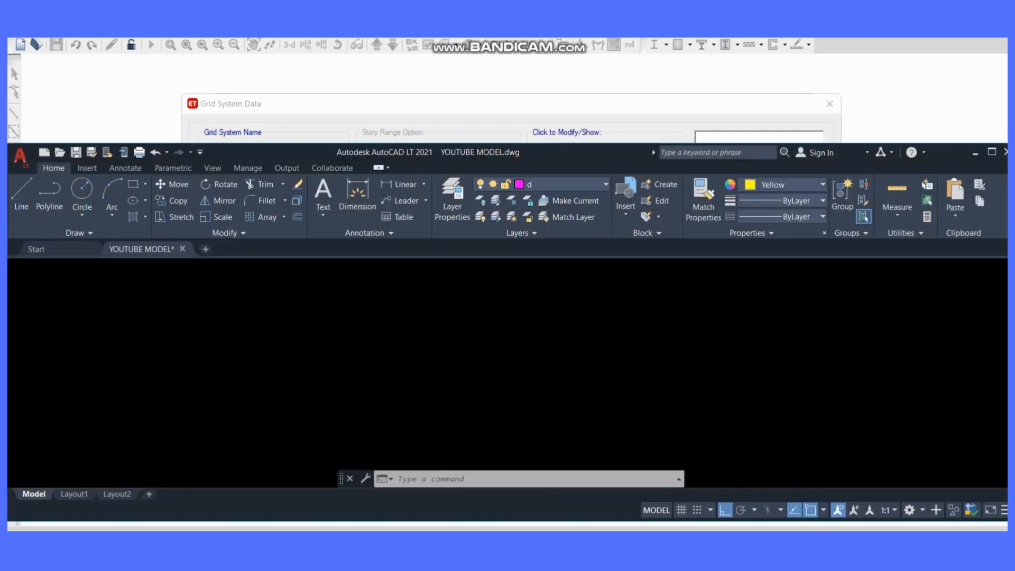
{"action": "scroll", "coordinate": [236, 425], "scroll_direction": "down", "scroll_amount": 2}
{"action": "middle_click_drag", "start_coordinate": [243, 443], "coordinate": [301, 184]}
{"action": "middle_click_drag", "start_coordinate": [303, 410], "coordinate": [303, 214]}
{"action": "middle_click_drag", "start_coordinate": [291, 427], "coordinate": [261, 219]}
{"action": "middle_click_drag", "start_coordinate": [263, 387], "coordinate": [265, 469]}
{"action": "middle_click_drag", "start_coordinate": [263, 310], "coordinate": [257, 443]}
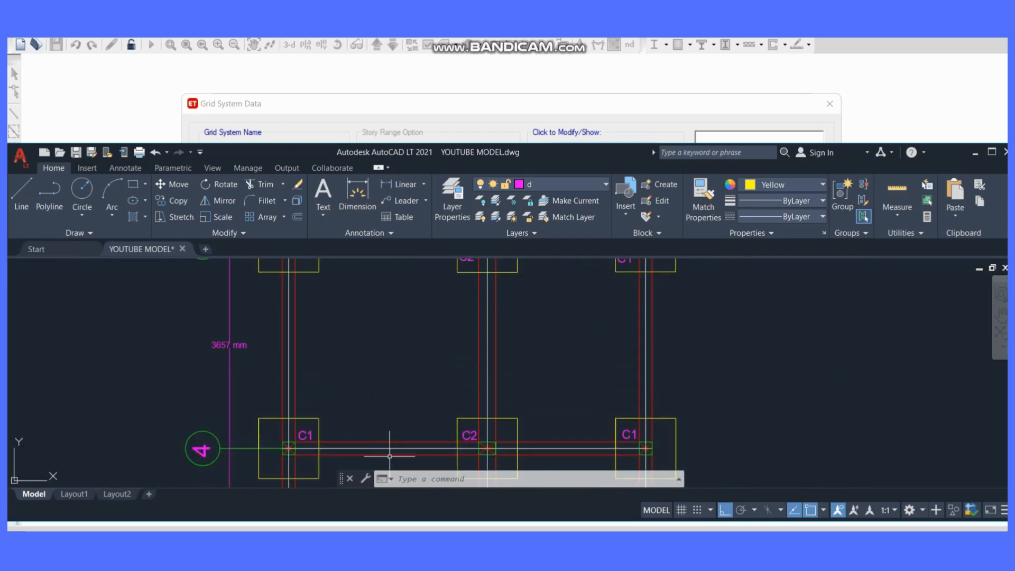
{"action": "key", "text": "alt+Tab"}
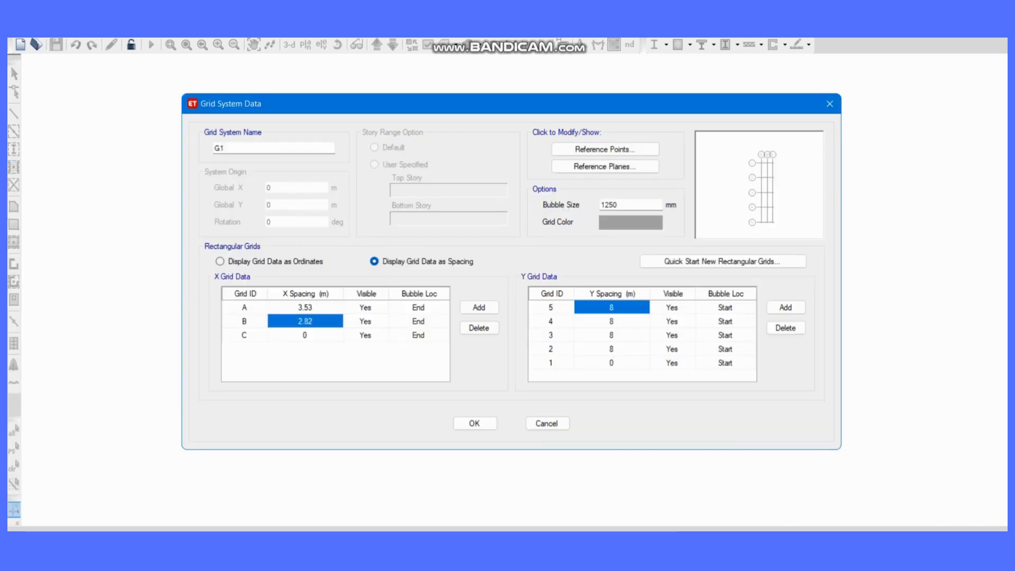
{"action": "type", "text": "3.657"}
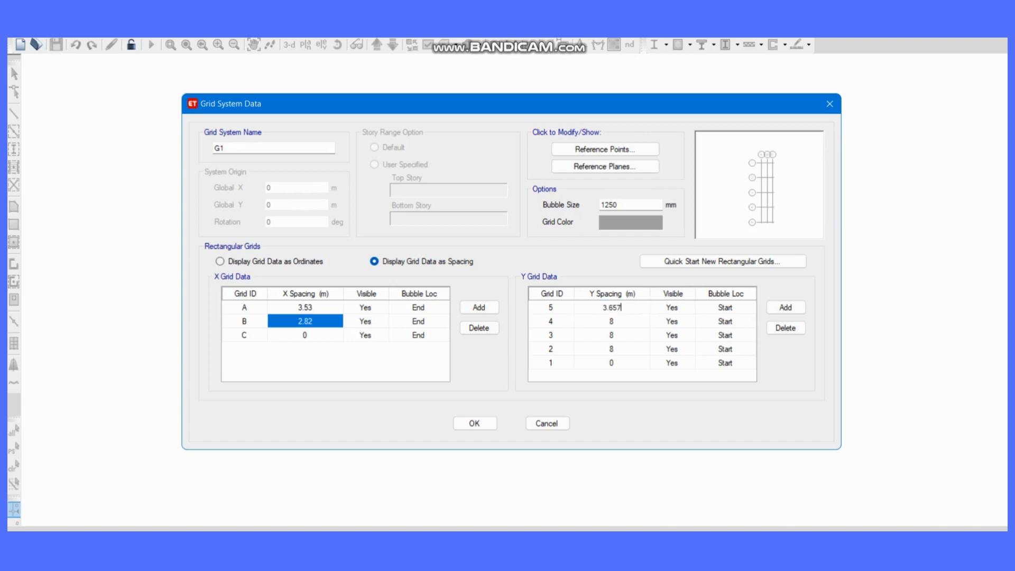
{"action": "key", "text": "Return"}
{"action": "type", "text": "3.657"}
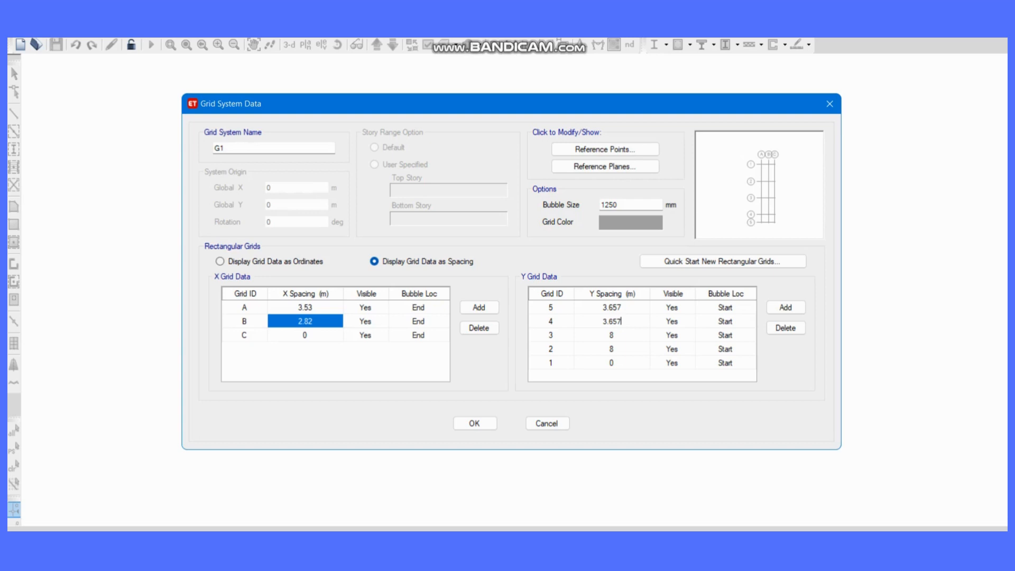
{"action": "key", "text": "Return"}
- Look up the distance between grids 2 and 3 in the AutoCAD plan and set grid 3's Y spacing to 3.581 m
{"action": "key", "text": "alt+Tab"}
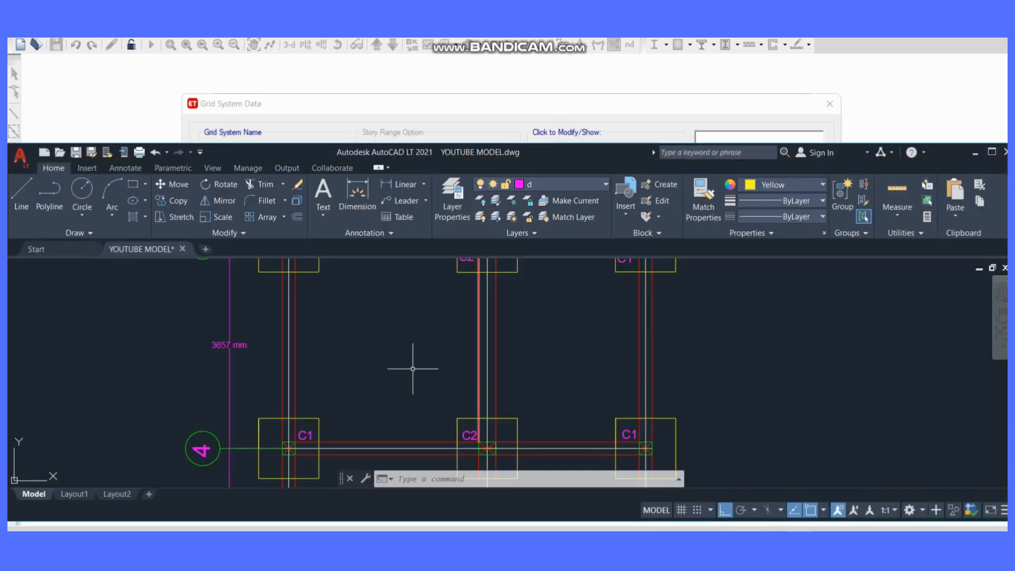
{"action": "middle_click_drag", "start_coordinate": [335, 325], "coordinate": [335, 513]}
{"action": "middle_click_drag", "start_coordinate": [303, 351], "coordinate": [317, 518]}
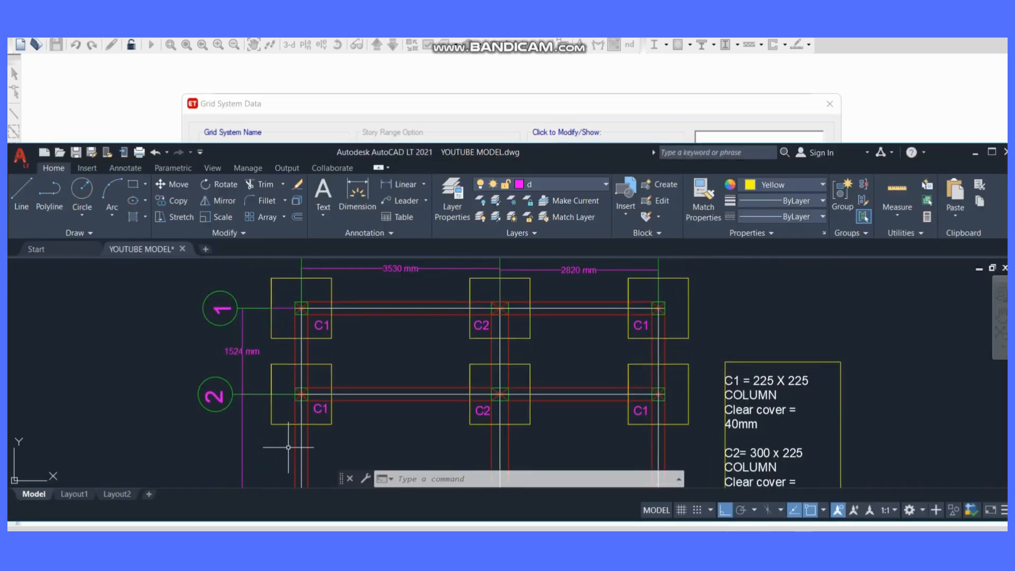
{"action": "middle_click_drag", "start_coordinate": [287, 449], "coordinate": [317, 320]}
{"action": "middle_click_drag", "start_coordinate": [346, 360], "coordinate": [346, 463]}
{"action": "key", "text": "alt+Tab"}
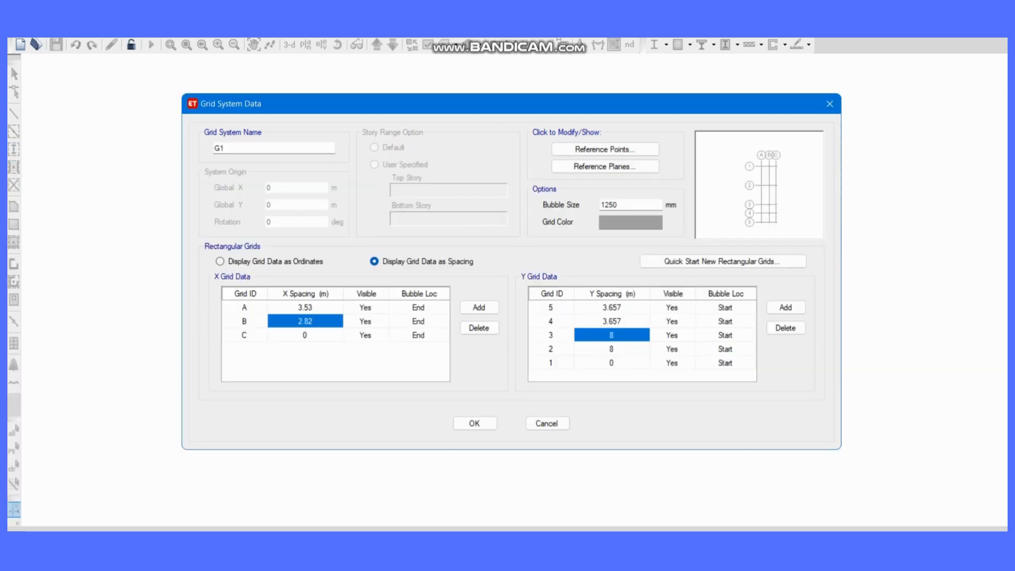
{"action": "type", "text": "3.581"}
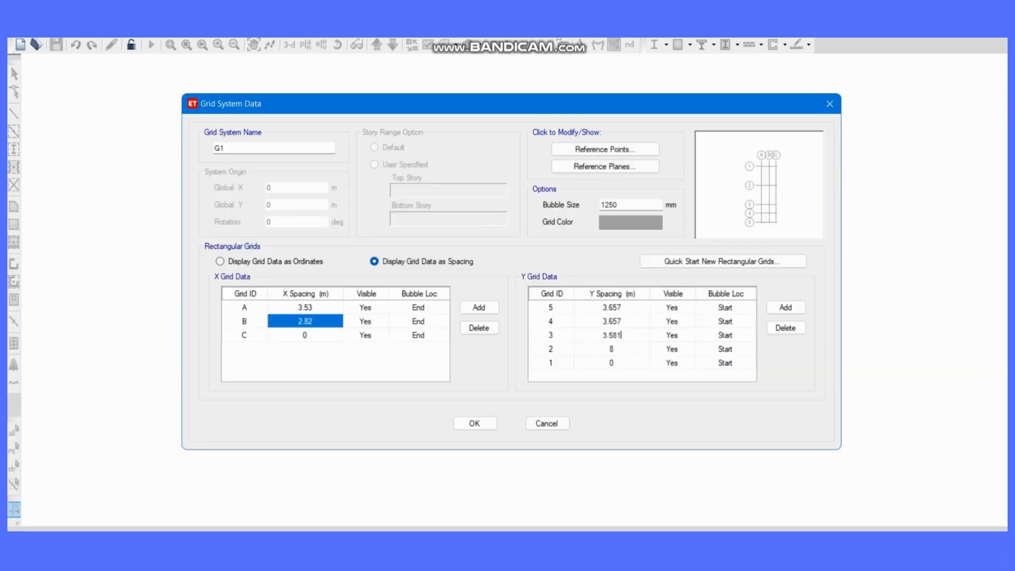
{"action": "key", "text": "Return"}
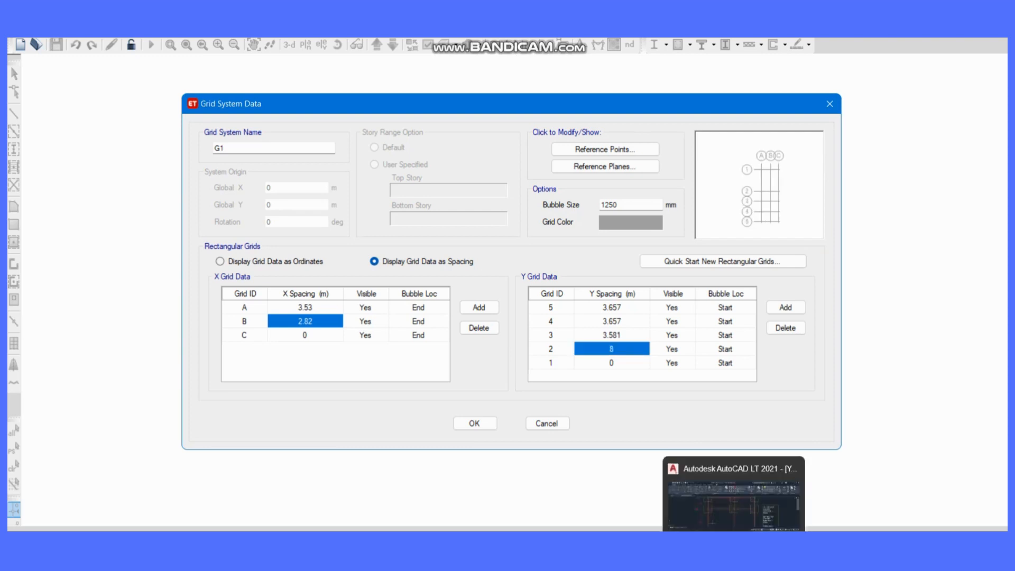
- Set grid 2's Y spacing to 1.524 m from the AutoCAD plan and create the grid-only model with the custom grid
{"action": "left_click", "coordinate": [734, 540]}
{"action": "middle_click_drag", "start_coordinate": [301, 314], "coordinate": [300, 349]}
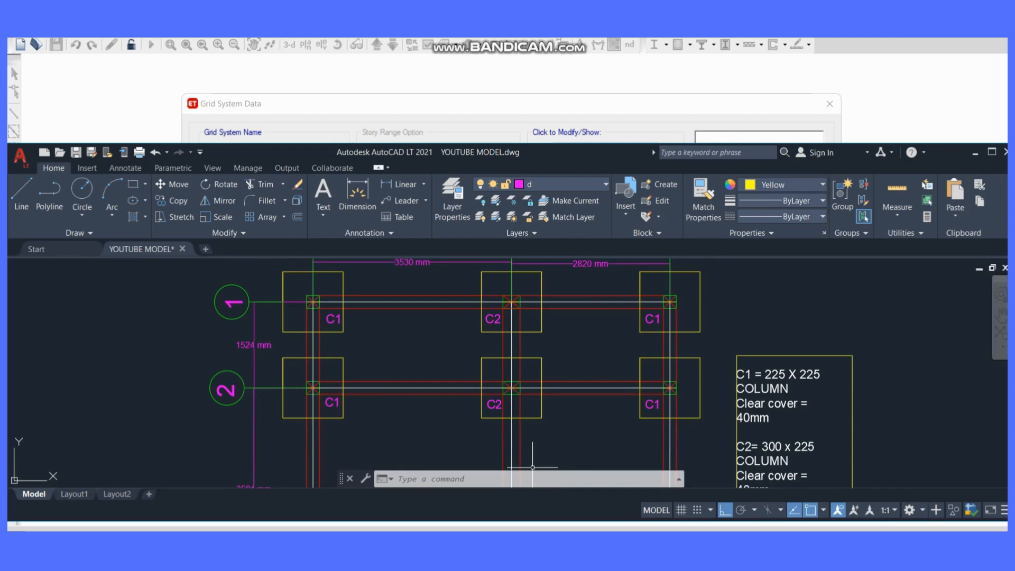
{"action": "left_click", "coordinate": [734, 540]}
{"action": "type", "text": "1.524"}
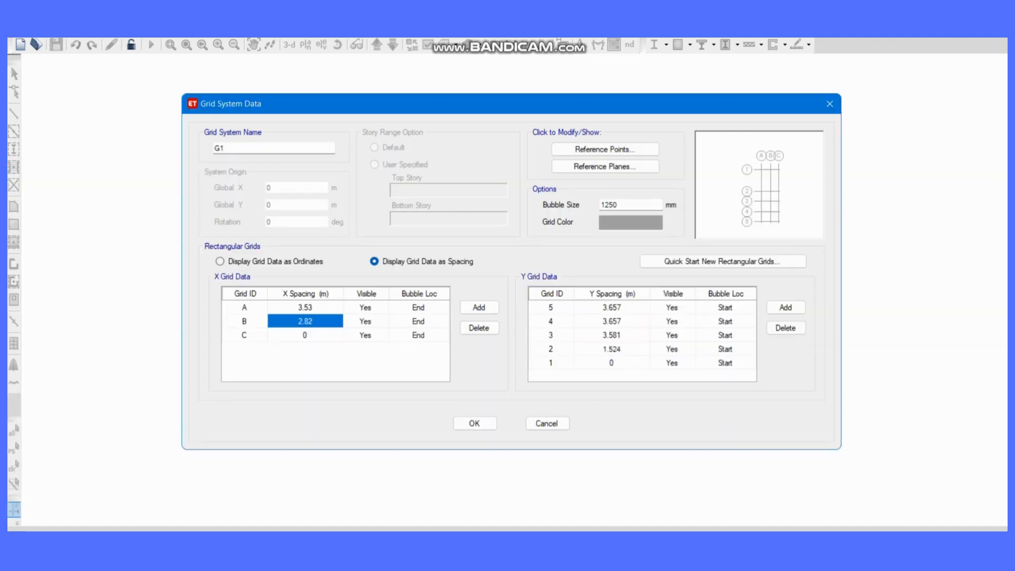
{"action": "key", "text": "Return"}
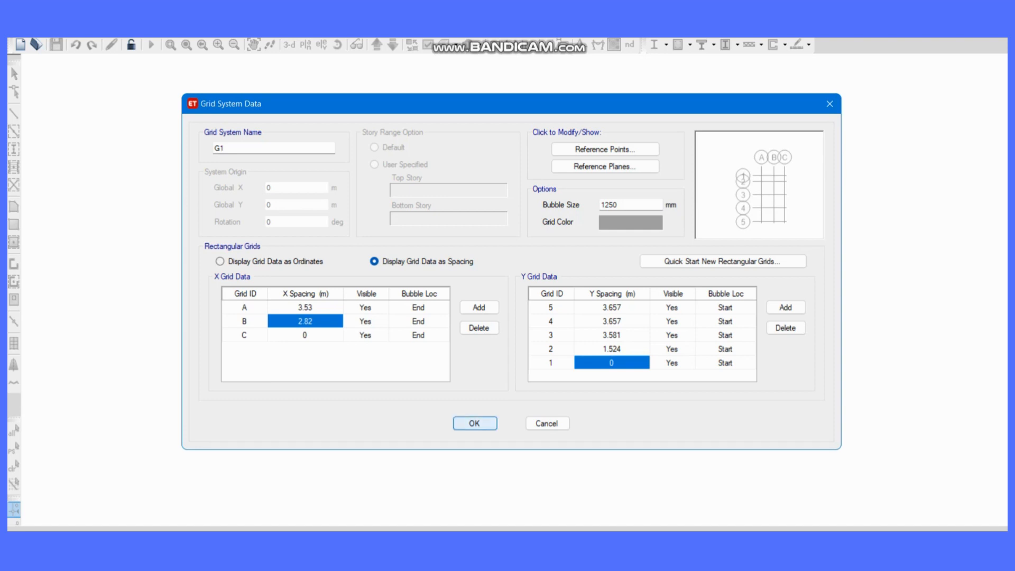
{"action": "key", "text": "Return"}
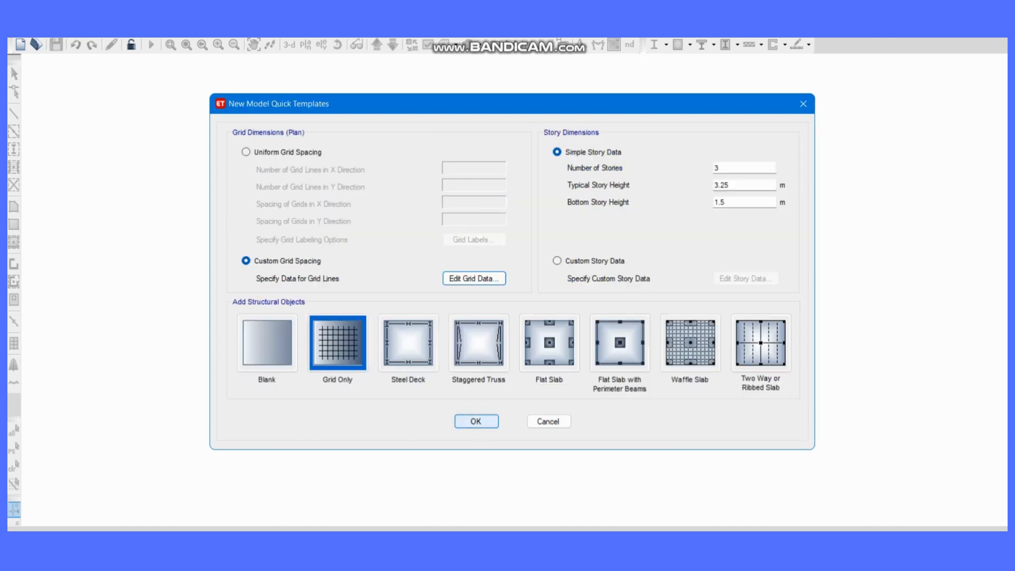
{"action": "left_click", "coordinate": [476, 421]}
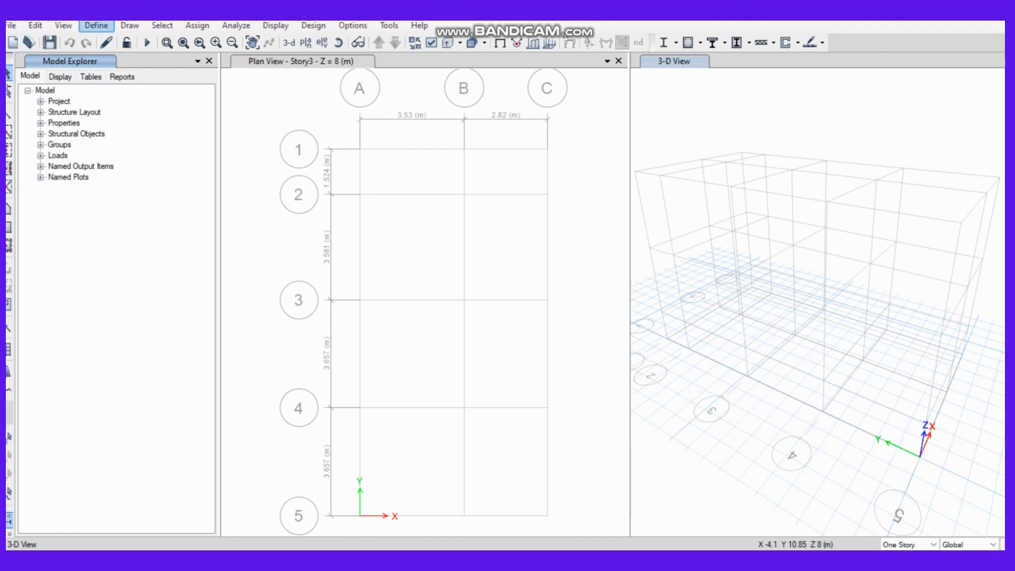
- Add a new concrete material for the India region with the Indian standard and grade M25
{"action": "left_click", "coordinate": [96, 26]}
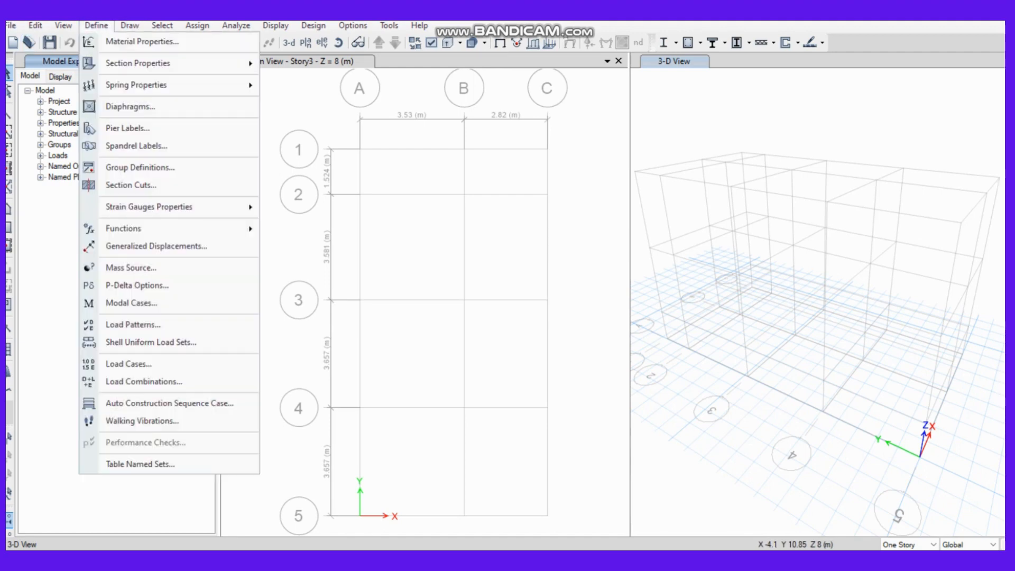
{"action": "left_click", "coordinate": [142, 41]}
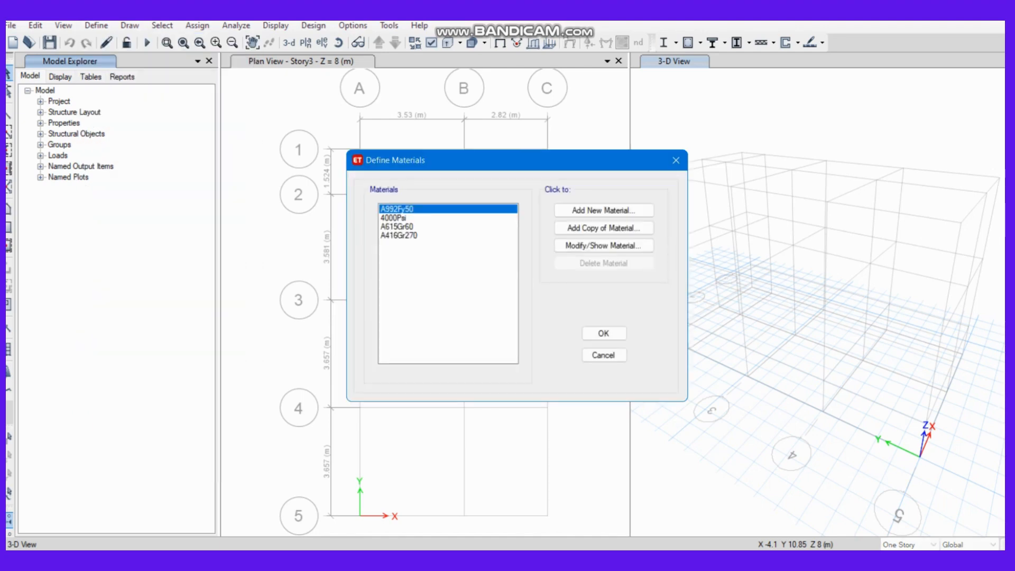
{"action": "left_click", "coordinate": [603, 210]}
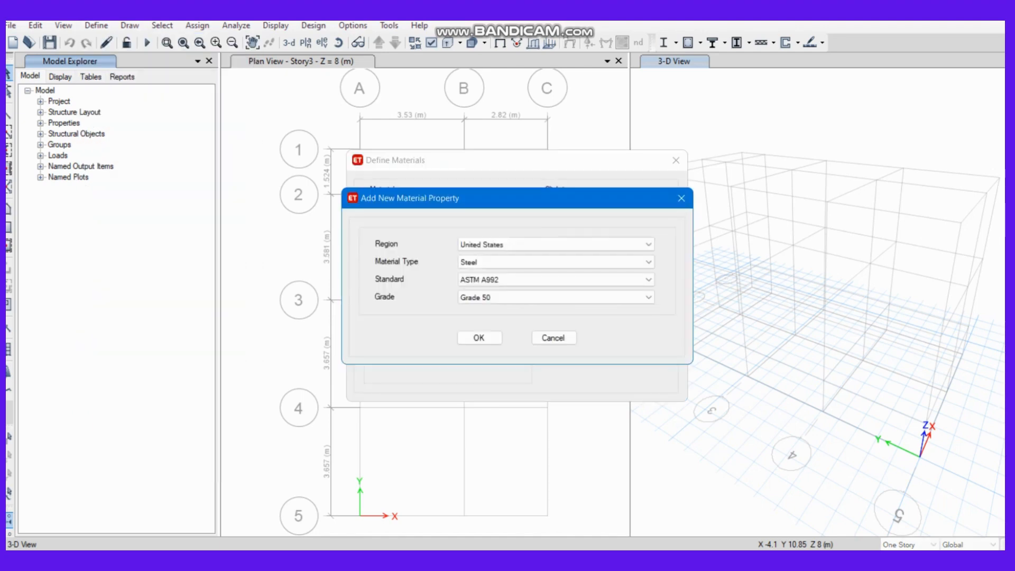
{"action": "left_click", "coordinate": [555, 244]}
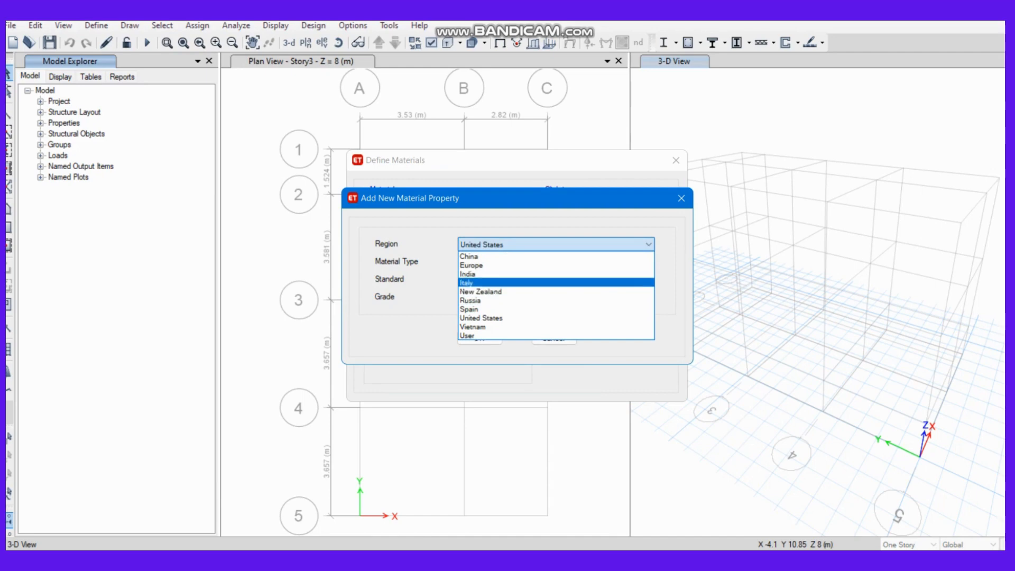
{"action": "left_click", "coordinate": [468, 273]}
{"action": "left_click", "coordinate": [555, 262]}
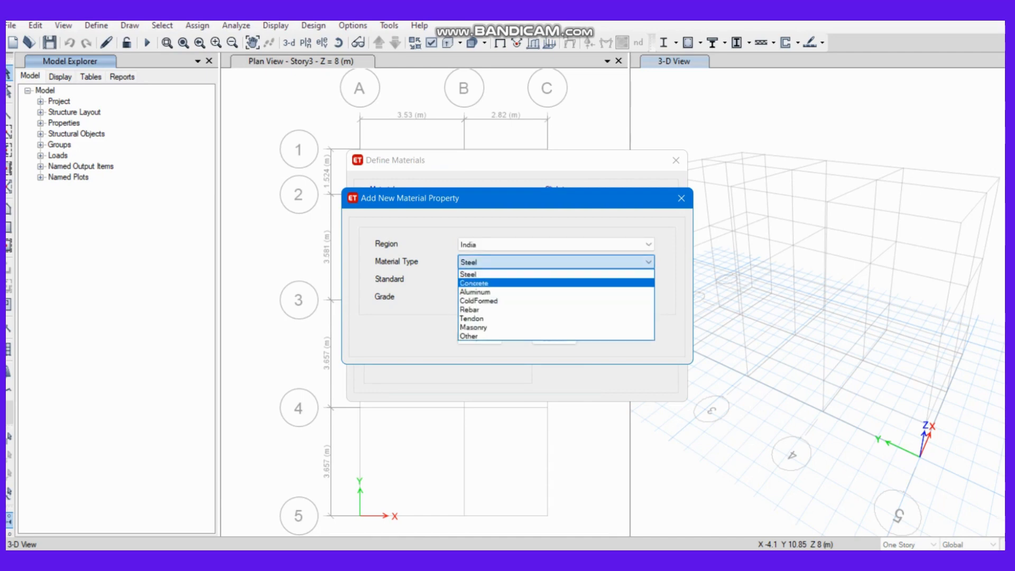
{"action": "left_click", "coordinate": [473, 283]}
{"action": "left_click", "coordinate": [555, 297]}
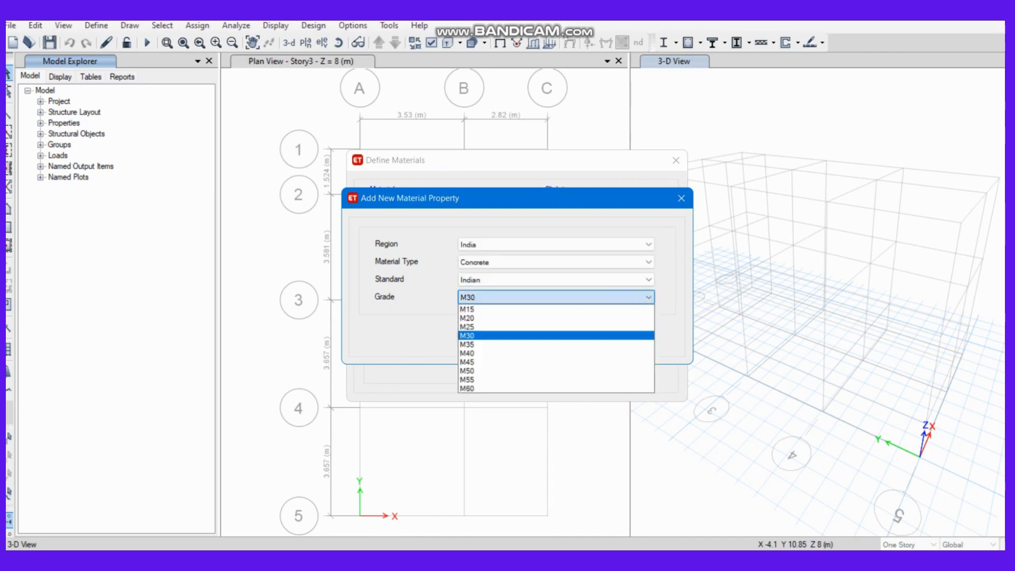
{"action": "left_click", "coordinate": [555, 326]}
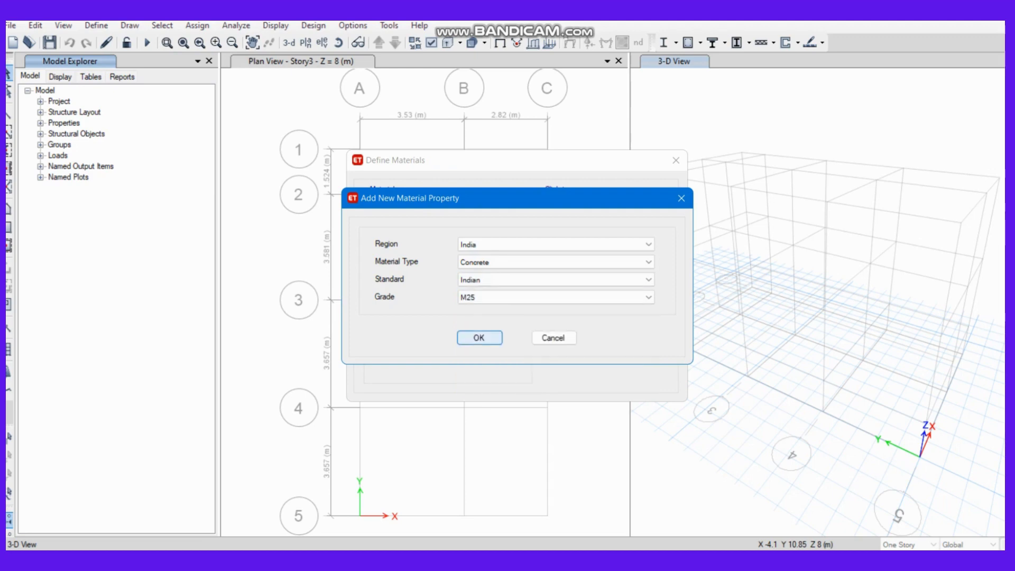
{"action": "left_click", "coordinate": [479, 337]}
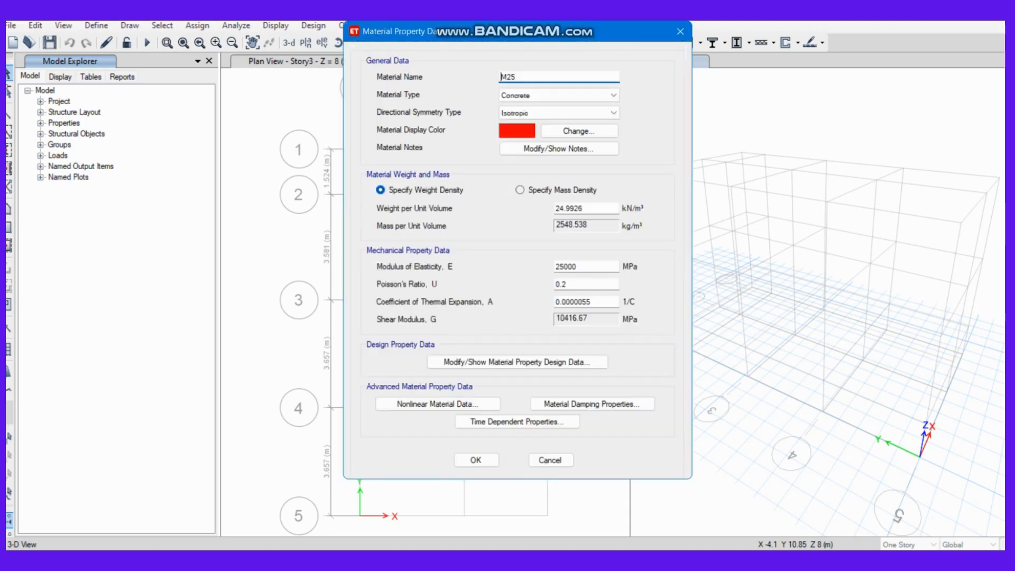
{"action": "left_click", "coordinate": [475, 459]}
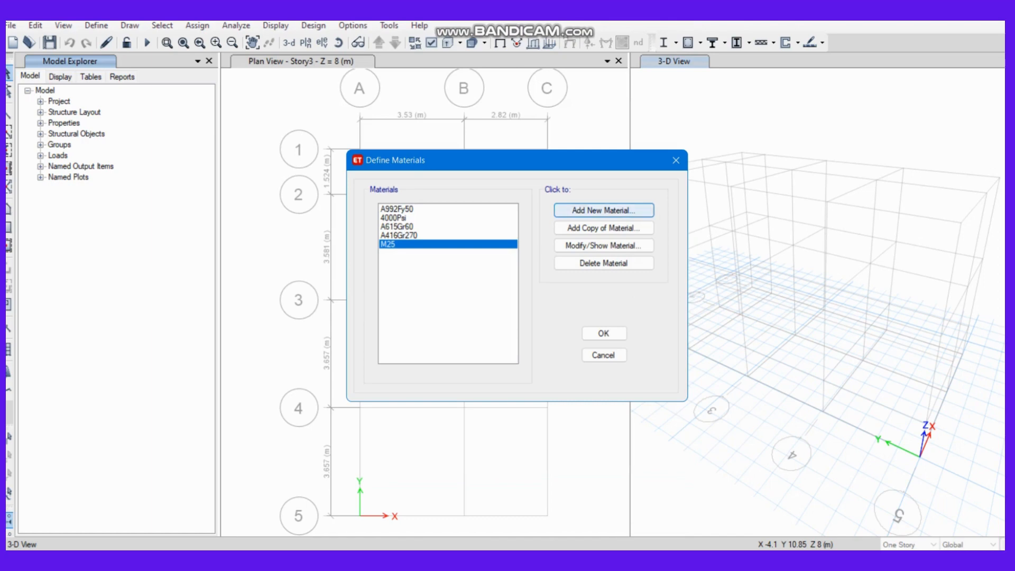
- Add an Indian rebar material of HYSD Grade 500 and accept the material definitions
{"action": "left_click", "coordinate": [604, 210]}
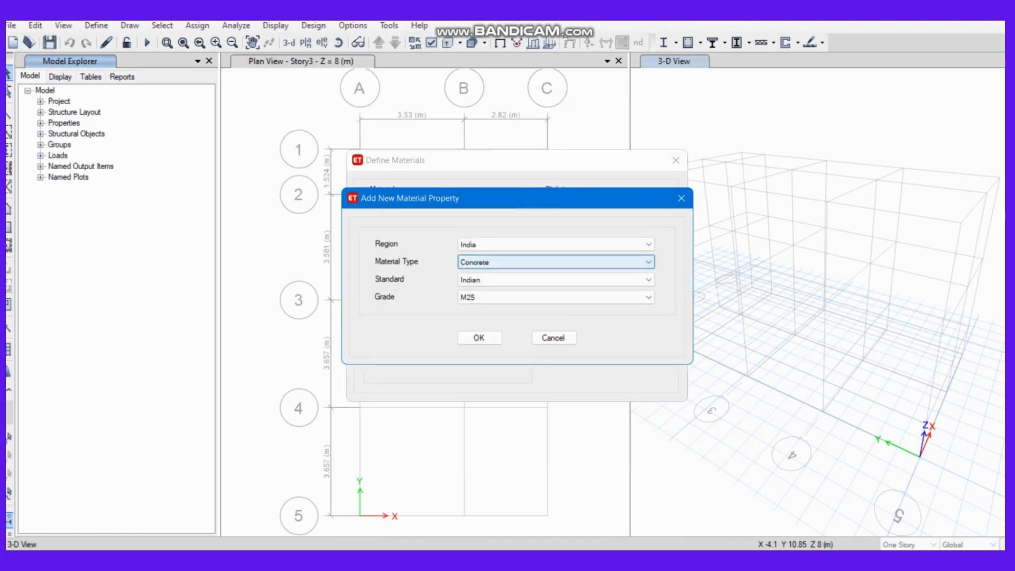
{"action": "left_click", "coordinate": [555, 262]}
{"action": "left_click", "coordinate": [528, 310]}
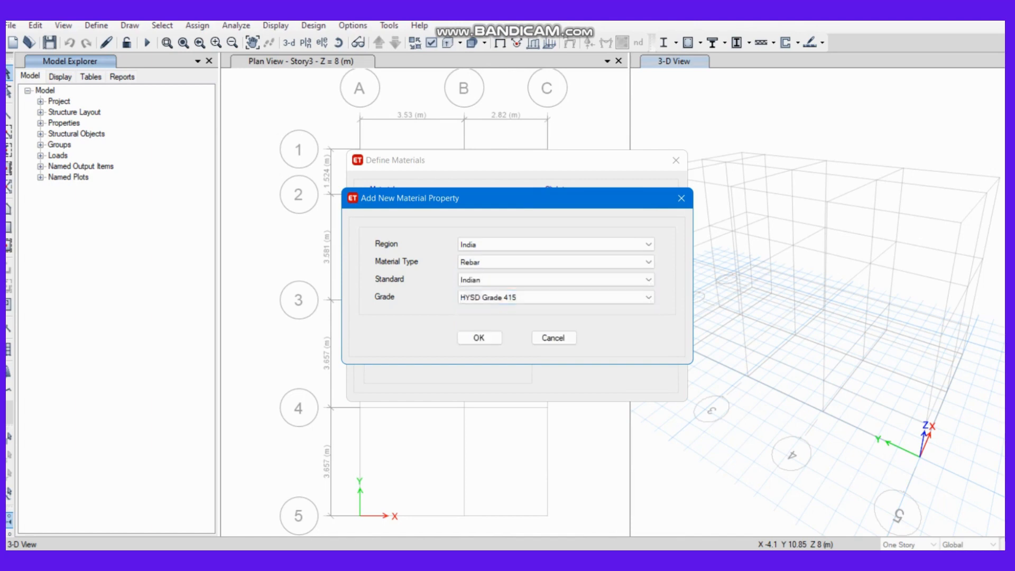
{"action": "left_click", "coordinate": [555, 297]}
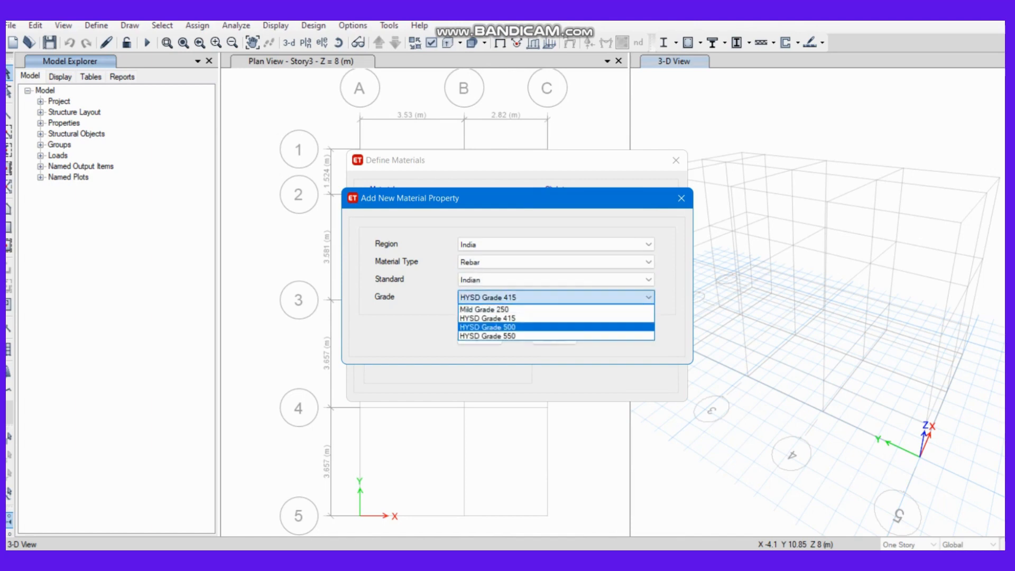
{"action": "left_click", "coordinate": [487, 326]}
{"action": "left_click", "coordinate": [478, 338]}
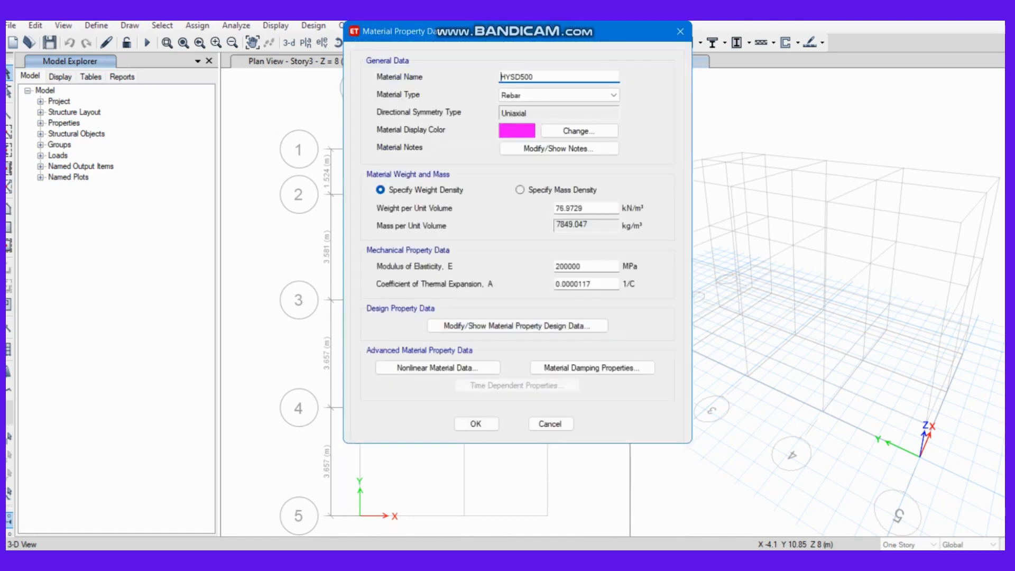
{"action": "left_click", "coordinate": [476, 423]}
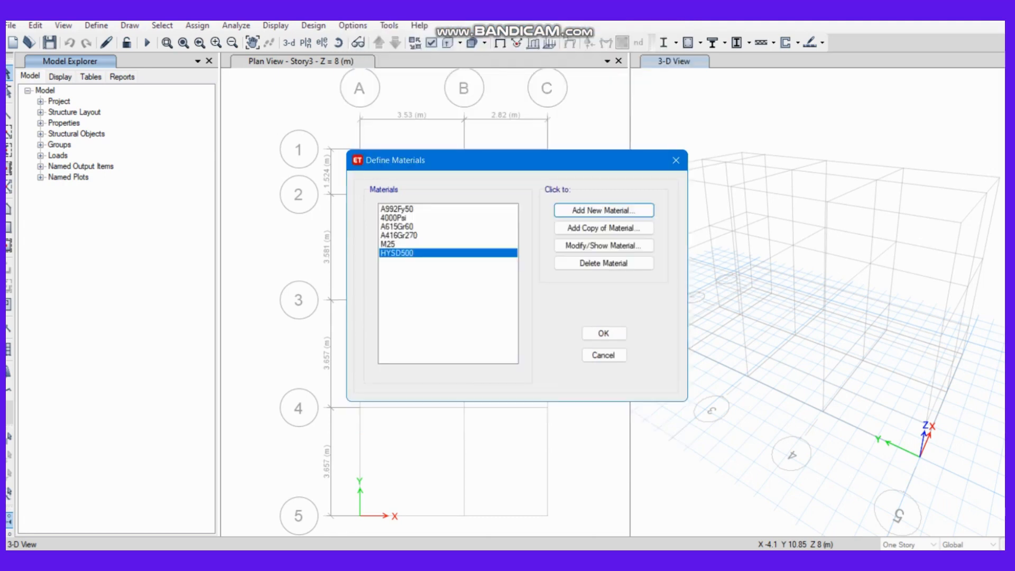
{"action": "left_click", "coordinate": [603, 333]}
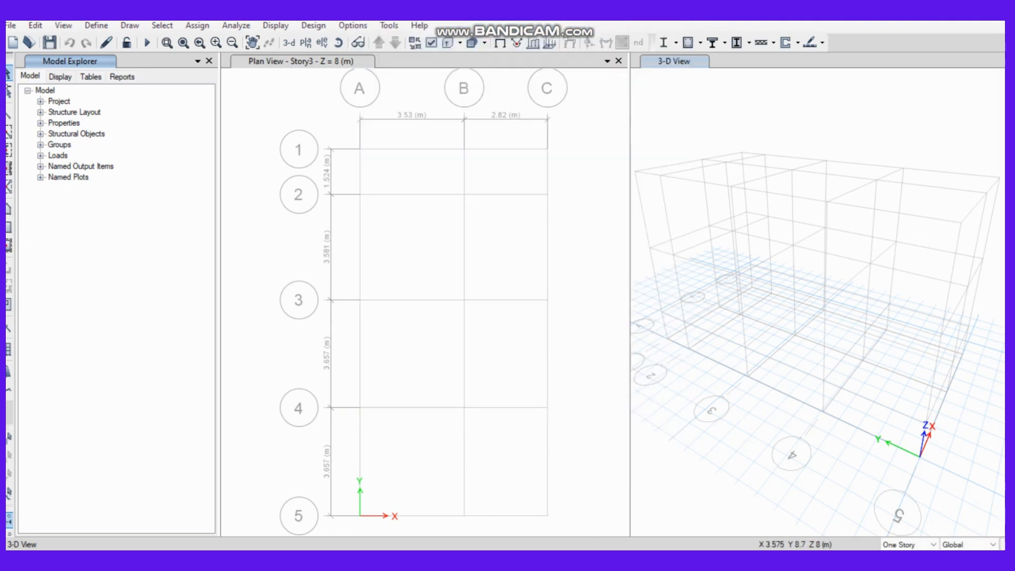
- Start a new concrete rectangular frame section named COLUMN and assign it the M25 material
{"action": "left_click", "coordinate": [96, 25]}
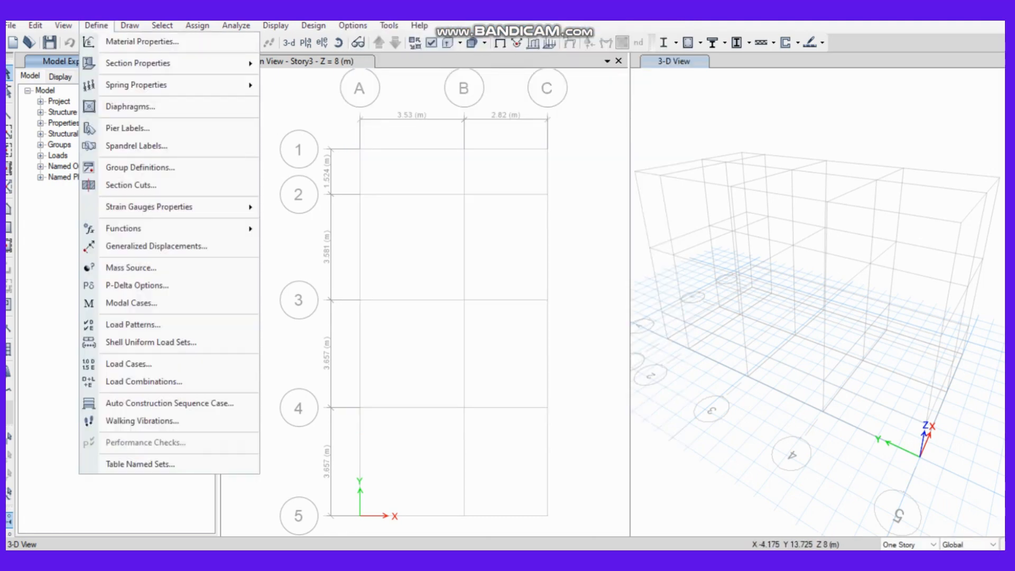
{"action": "mouse_move", "coordinate": [139, 63]}
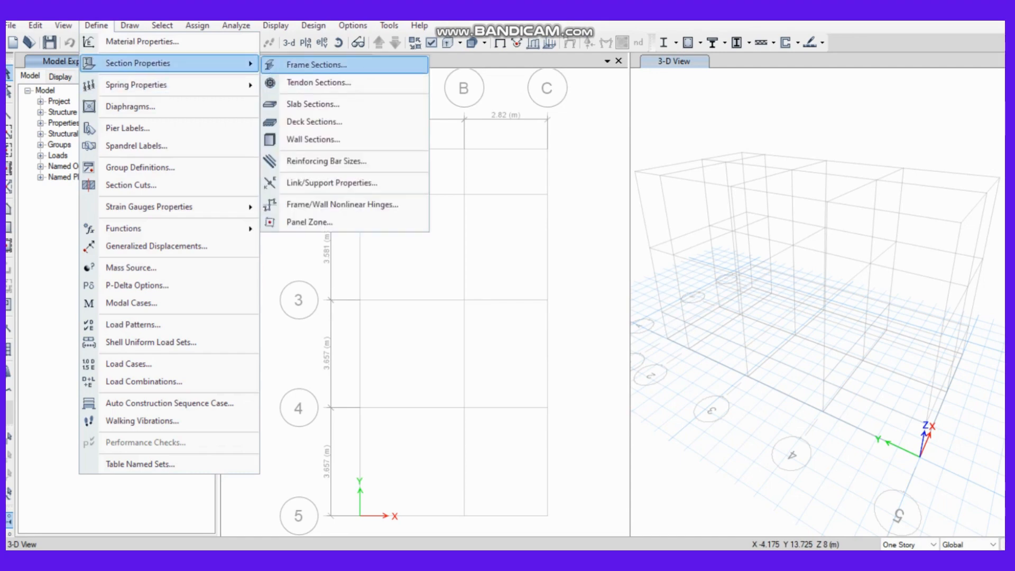
{"action": "left_click", "coordinate": [316, 64]}
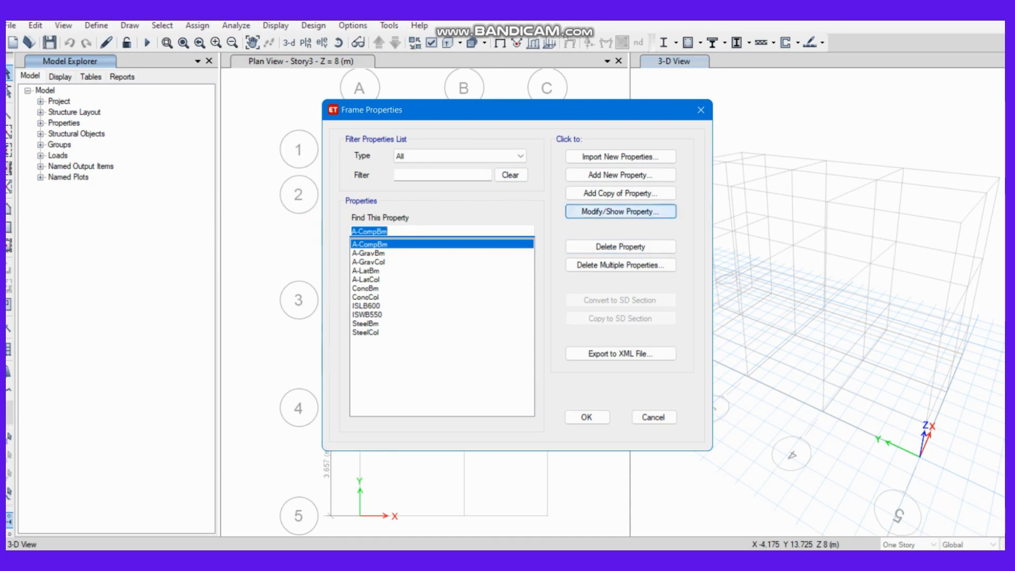
{"action": "left_click", "coordinate": [620, 175]}
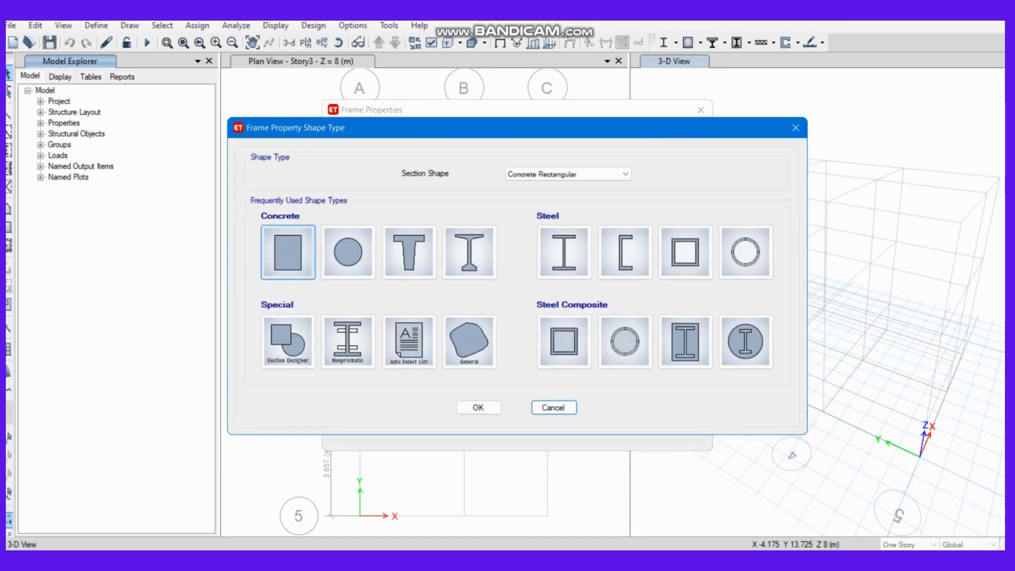
{"action": "left_click", "coordinate": [293, 252]}
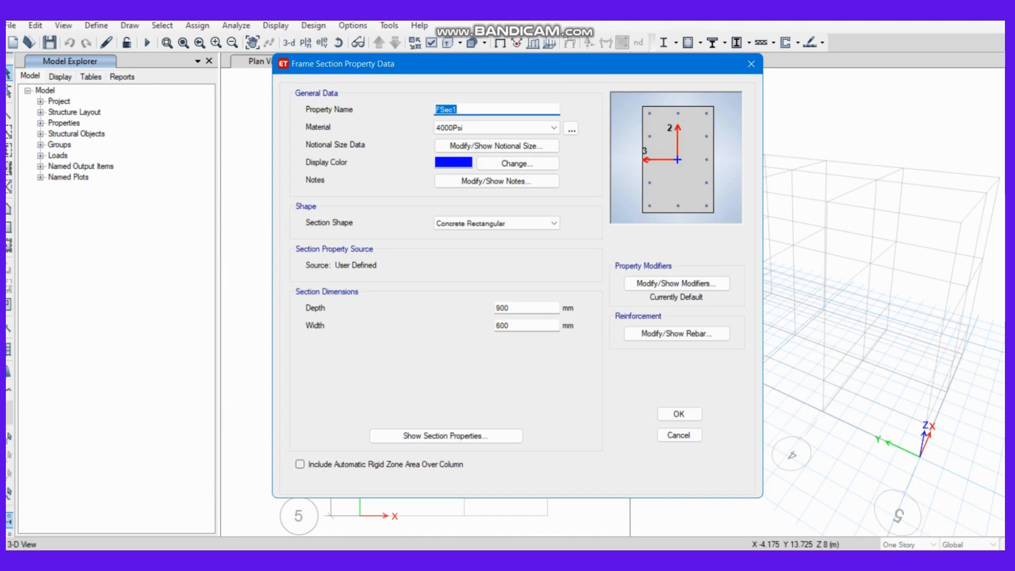
{"action": "type", "text": "COLUMN"}
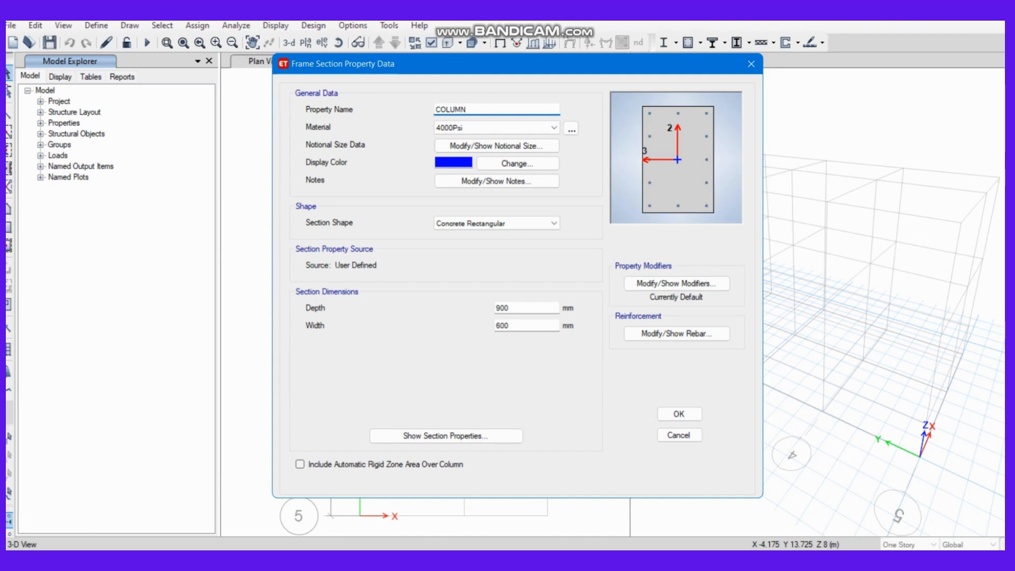
{"action": "left_click", "coordinate": [553, 128]}
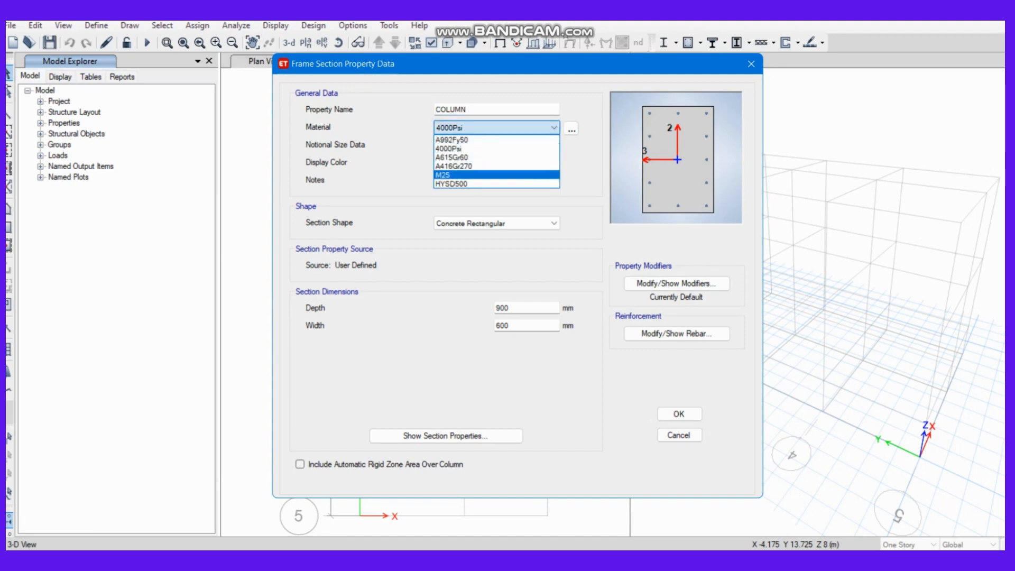
{"action": "key", "text": "Return"}
- Check the C1 column size in the AutoCAD plan and extend the section name to COLUMN 225X225
{"action": "left_click", "coordinate": [469, 110]}
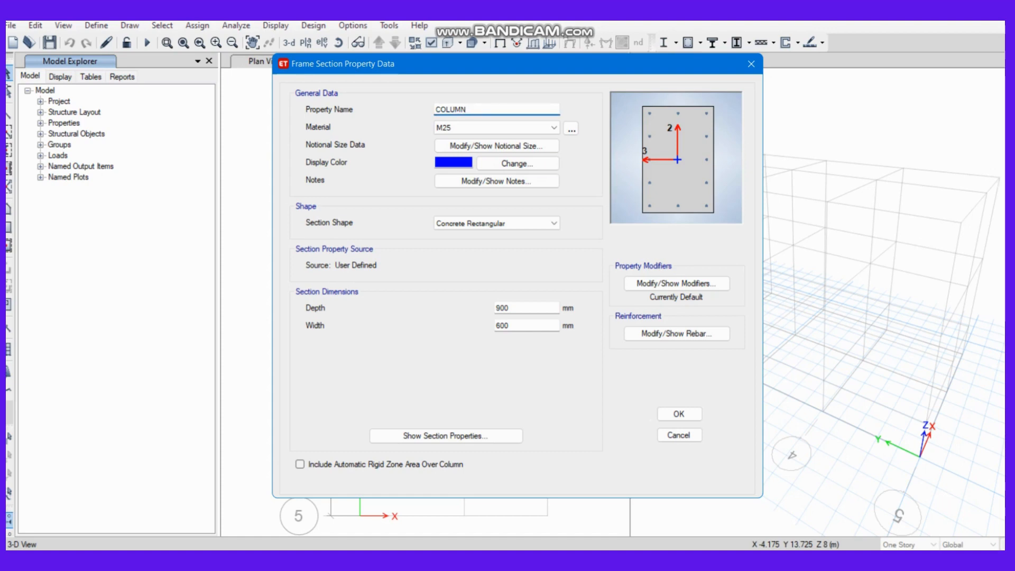
{"action": "mouse_move", "coordinate": [749, 559]}
{"action": "left_click", "coordinate": [749, 515]}
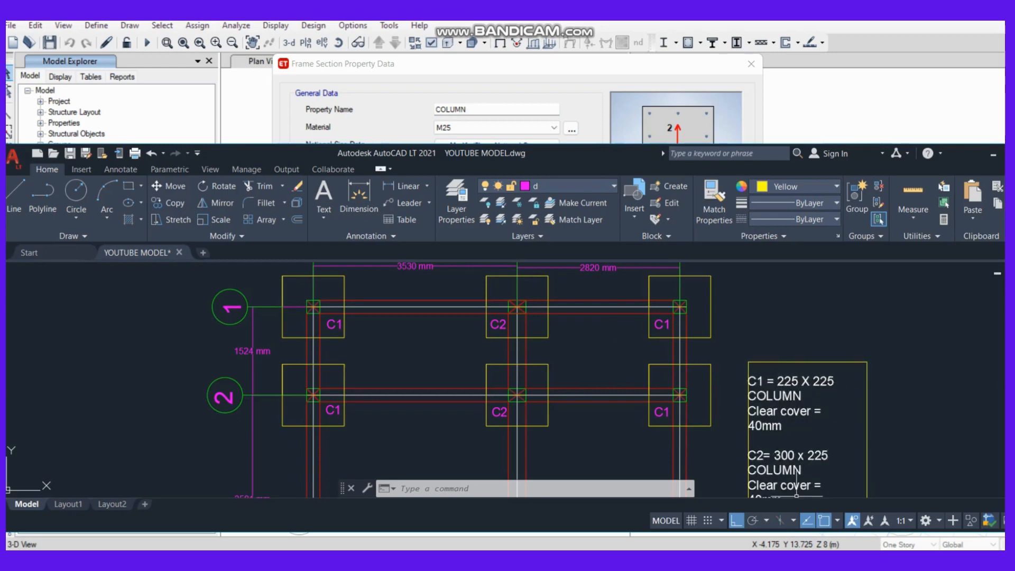
{"action": "key", "text": "alt+Tab"}
{"action": "type", "text": "22"}
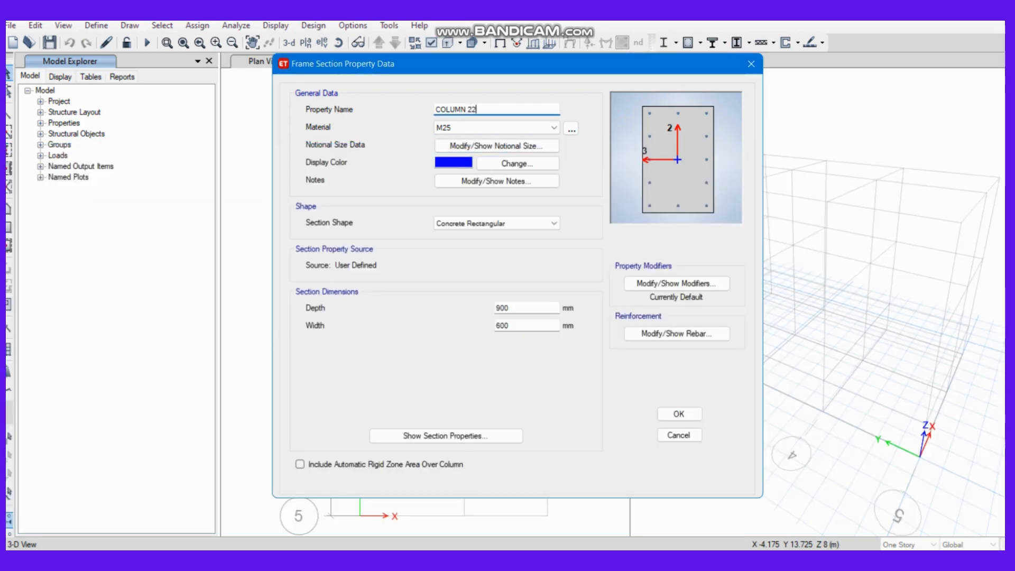
{"action": "type", "text": "5X225"}
- Set the column section's depth and width to 225 mm each
{"action": "left_click", "coordinate": [509, 307]}
{"action": "key", "text": "BackSpace"}
{"action": "key", "text": "BackSpace"}
{"action": "key", "text": "BackSpace"}
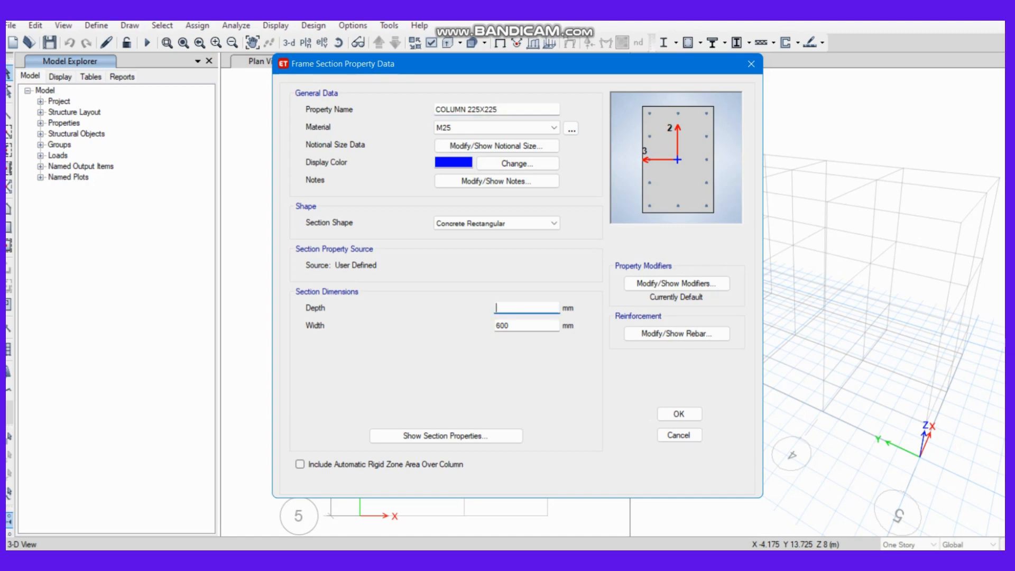
{"action": "type", "text": "225"}
{"action": "left_click", "coordinate": [509, 325]}
{"action": "key", "text": "BackSpace"}
{"action": "key", "text": "BackSpace"}
{"action": "key", "text": "BackSpace"}
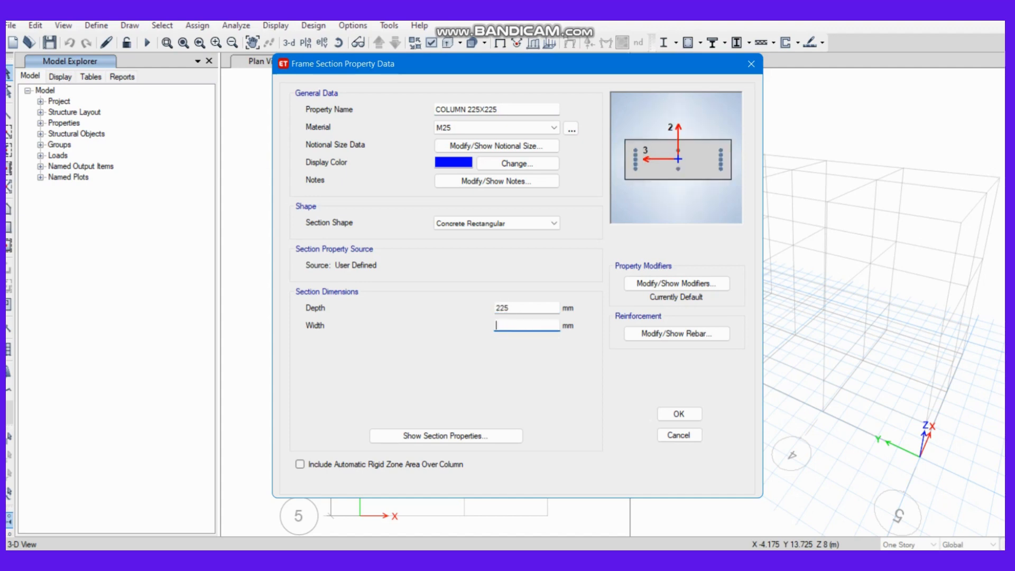
{"action": "type", "text": "225"}
- Open the column section's reinforcement data and set HYSD500 as the material for both longitudinal bars and ties
{"action": "left_click", "coordinate": [677, 333]}
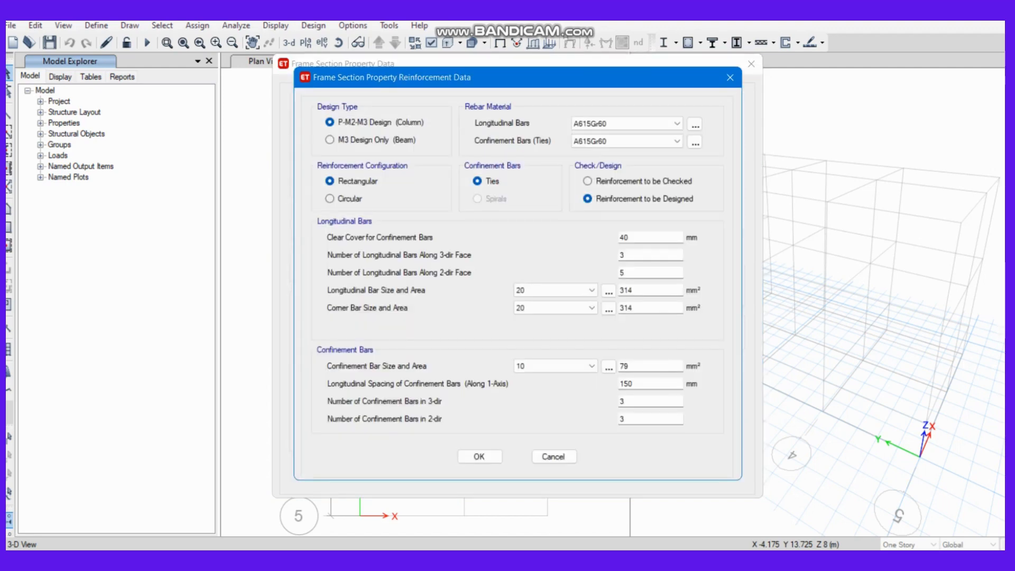
{"action": "left_click", "coordinate": [626, 123]}
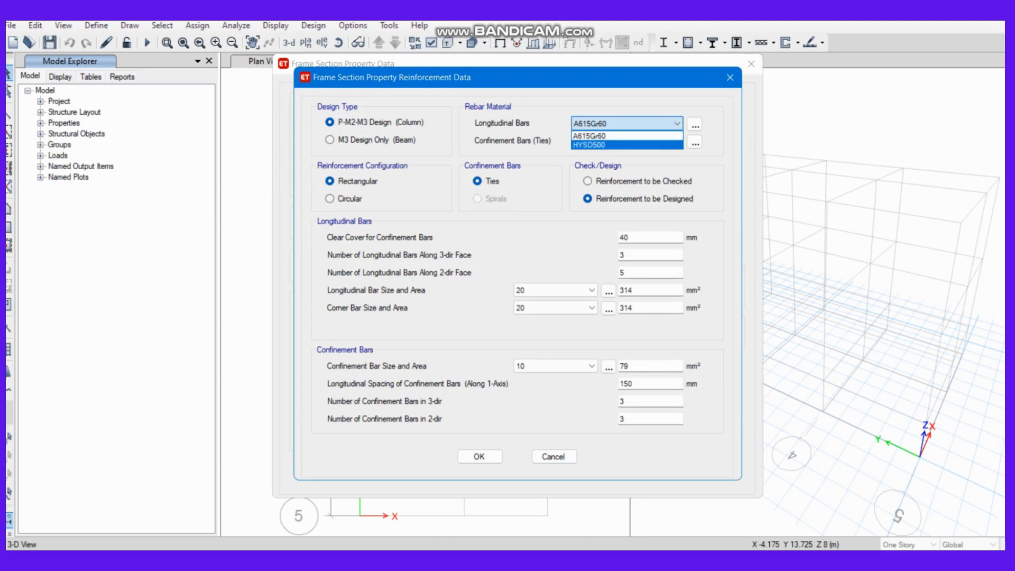
{"action": "left_click", "coordinate": [626, 144]}
{"action": "left_click", "coordinate": [626, 141]}
{"action": "left_click", "coordinate": [627, 162]}
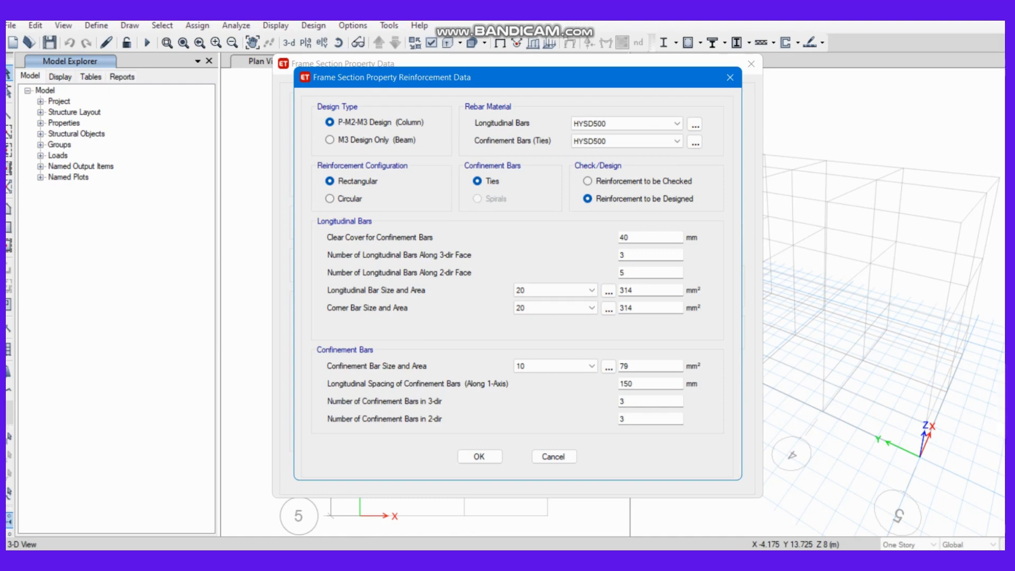
- Set the number of longitudinal bars to 2 along both the 3-dir and 2-dir faces
{"action": "double_click", "coordinate": [623, 254]}
{"action": "type", "text": "2"}
{"action": "left_click", "coordinate": [625, 273]}
{"action": "key", "text": "BackSpace"}
{"action": "type", "text": "2"}
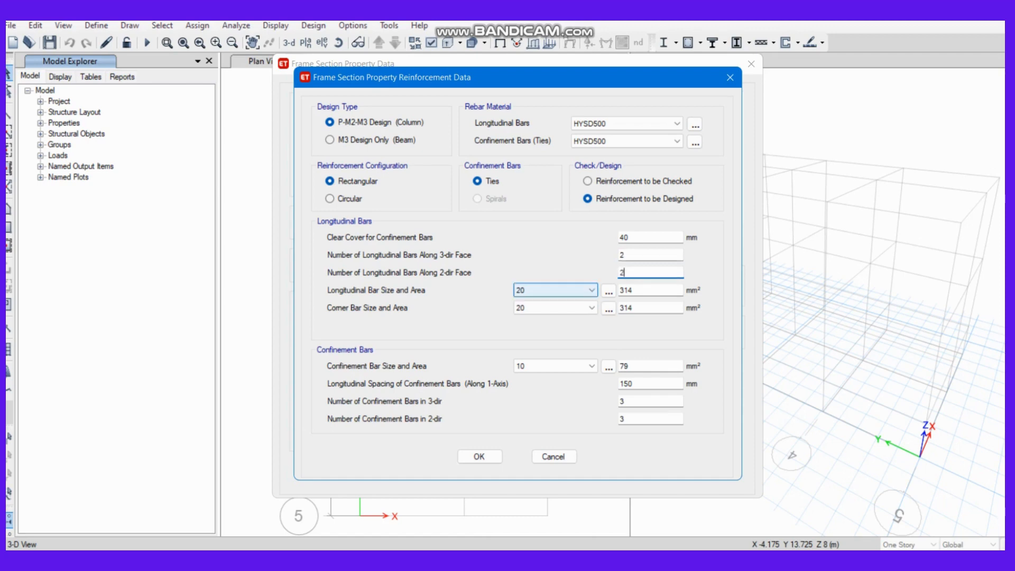
- Set both the longitudinal bar size and the corner bar size to 16
{"action": "left_click", "coordinate": [555, 289]}
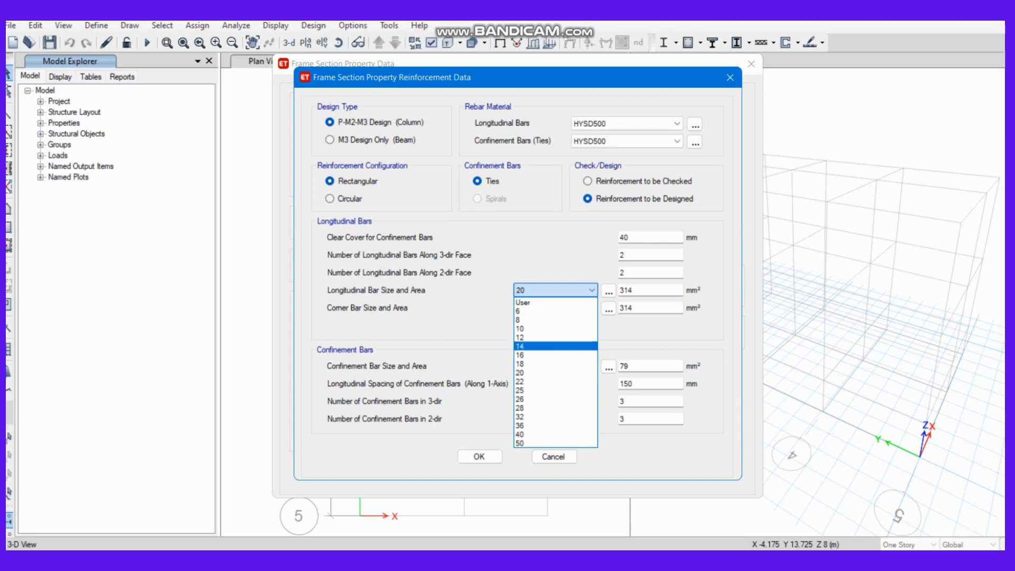
{"action": "left_click", "coordinate": [555, 355]}
{"action": "left_click", "coordinate": [555, 307]}
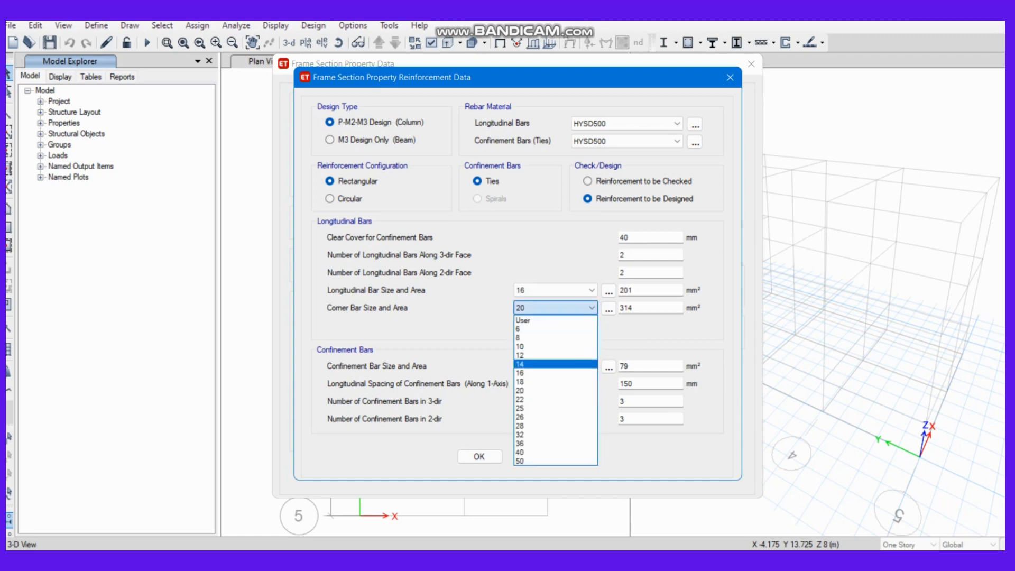
{"action": "left_click", "coordinate": [555, 372]}
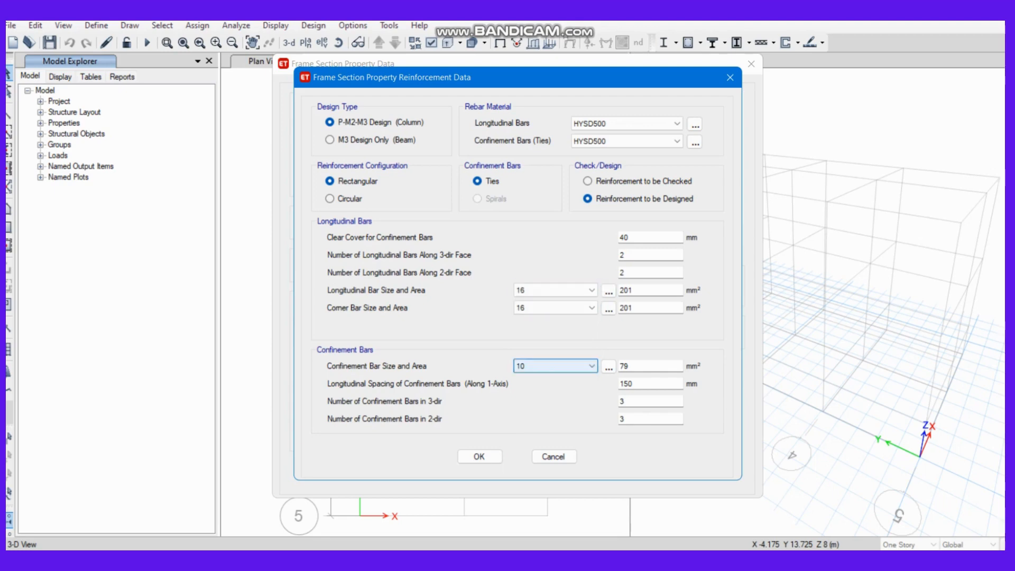
- Set the confinement bar size to 8 and its longitudinal spacing to 100 mm, and accept the 225 x 225 column section
{"action": "left_click", "coordinate": [555, 366]}
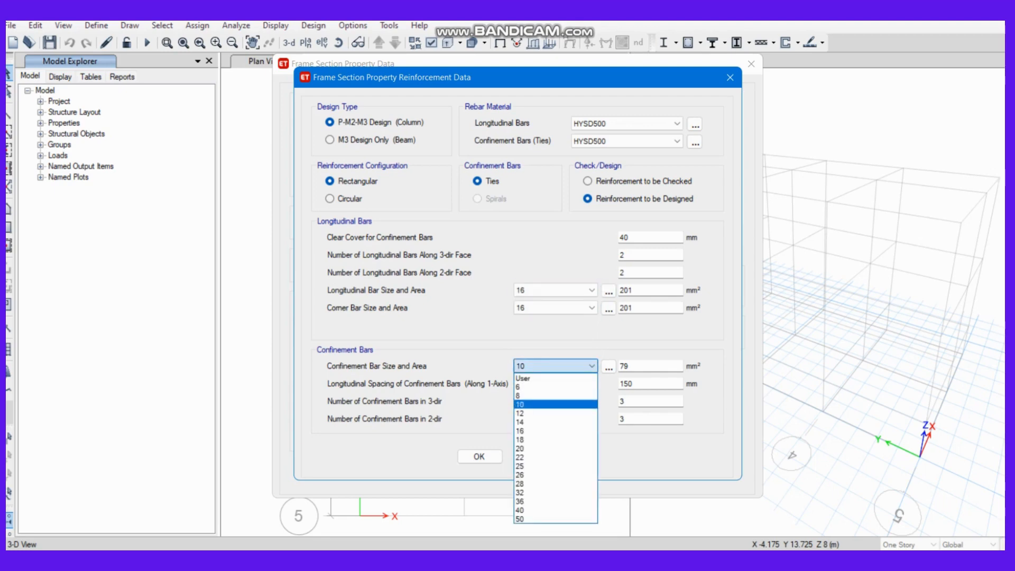
{"action": "left_click", "coordinate": [554, 396]}
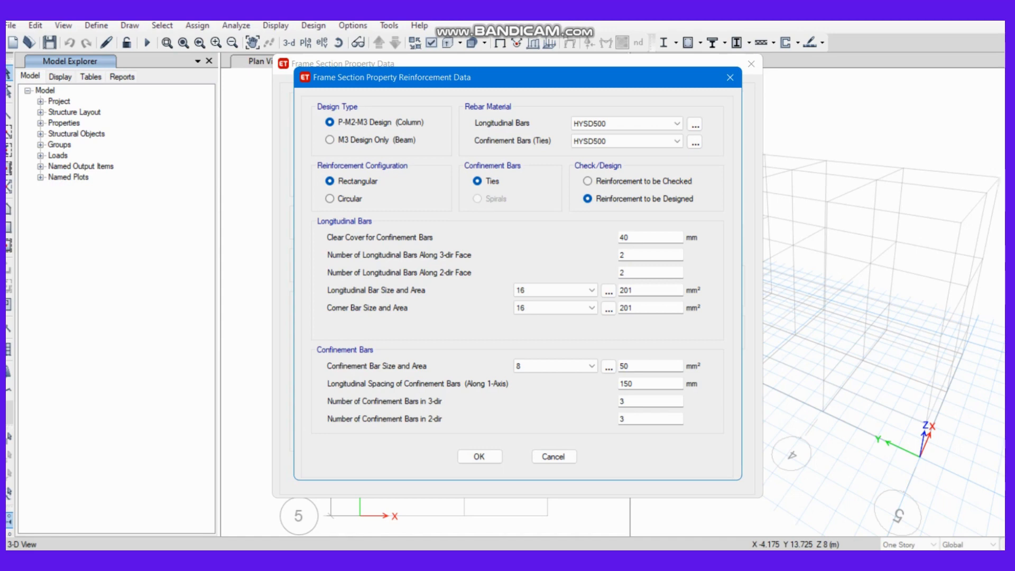
{"action": "left_click", "coordinate": [641, 384]}
{"action": "key", "text": "BackSpace"}
{"action": "key", "text": "BackSpace"}
{"action": "type", "text": "00"}
{"action": "left_click", "coordinate": [479, 457]}
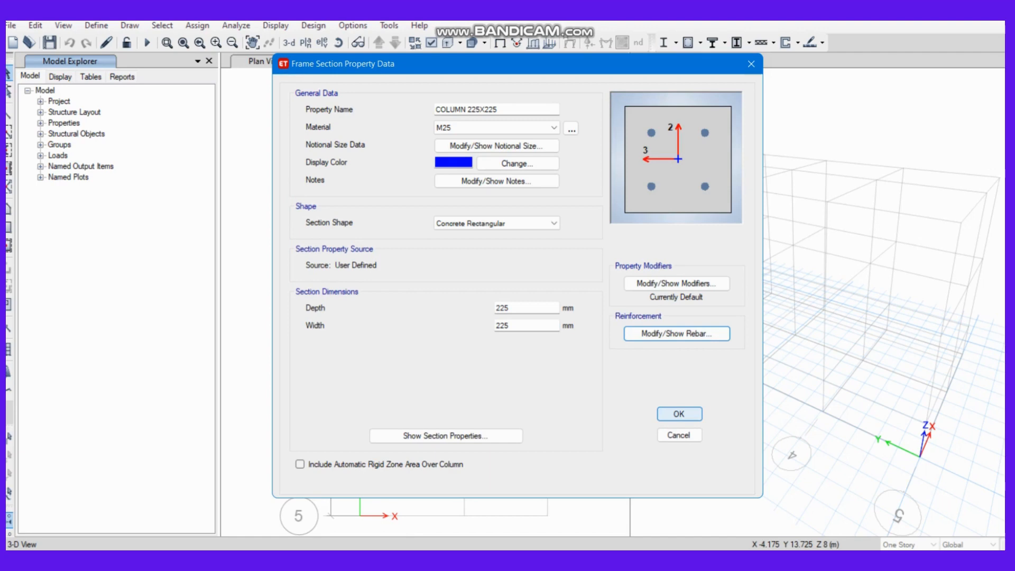
{"action": "left_click", "coordinate": [678, 413]}
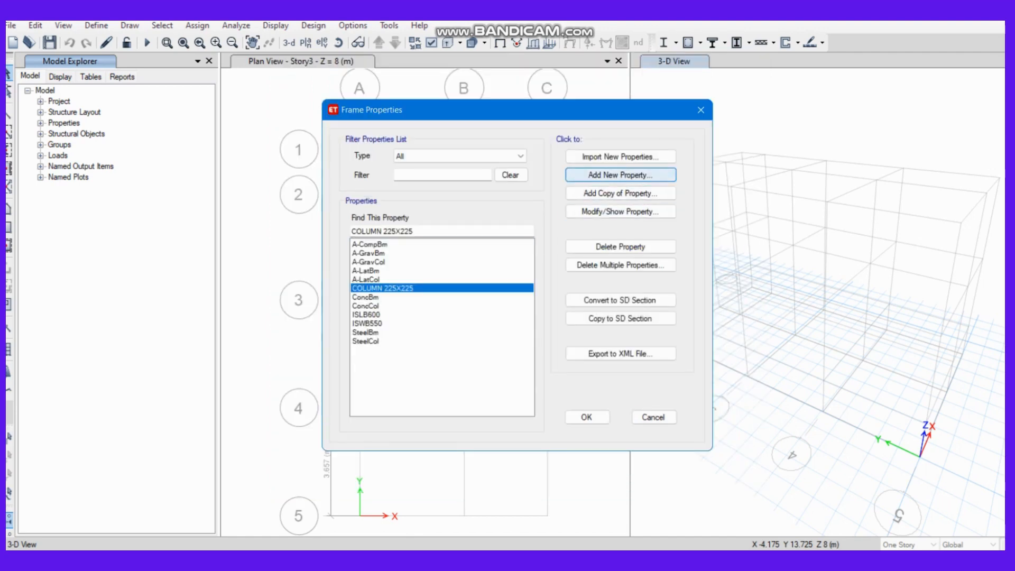
- Add another concrete rectangular section, check column C2's size in the AutoCAD plan, and name the section COLUMN 300X 325
{"action": "left_click", "coordinate": [619, 175]}
{"action": "left_click", "coordinate": [553, 407]}
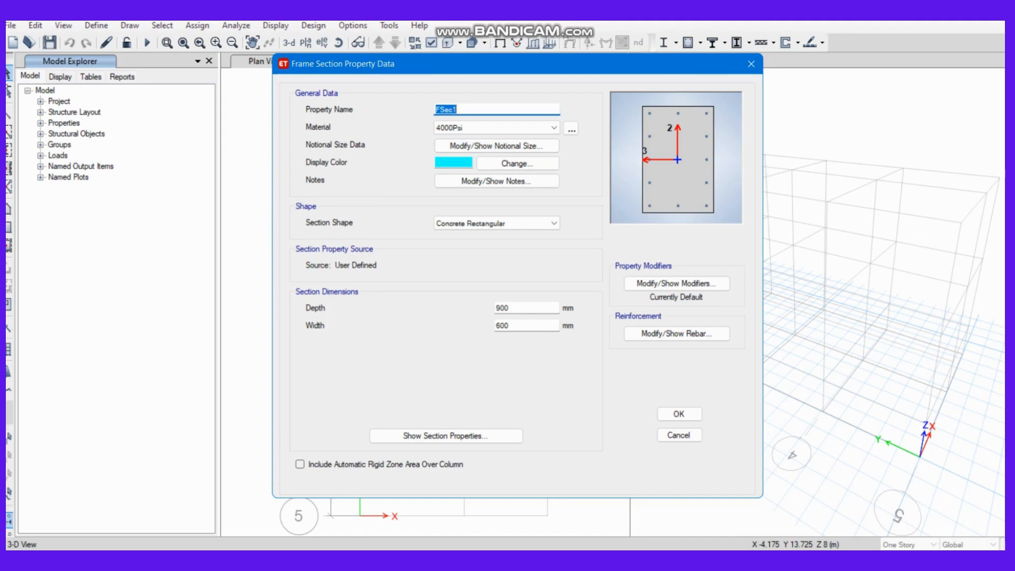
{"action": "type", "text": "COLUMN"}
{"action": "key", "text": "alt+Tab"}
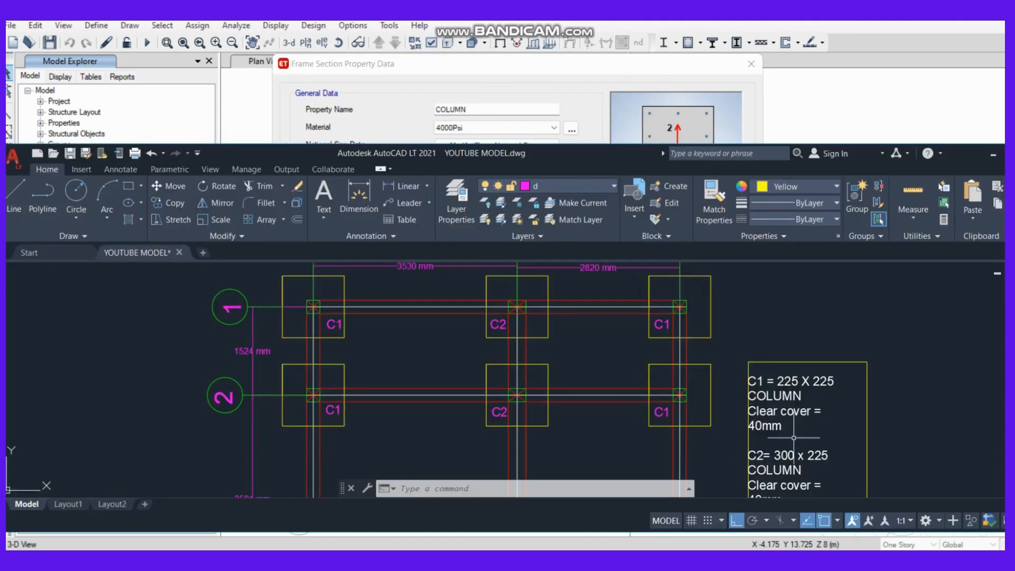
{"action": "middle_click_drag", "start_coordinate": [788, 443], "coordinate": [763, 326]}
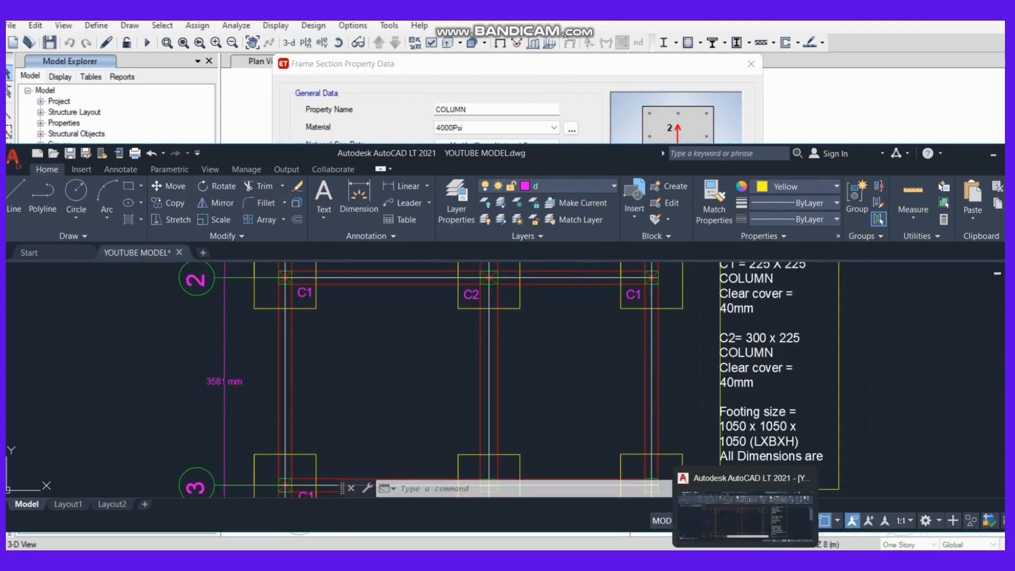
{"action": "left_click", "coordinate": [746, 560]}
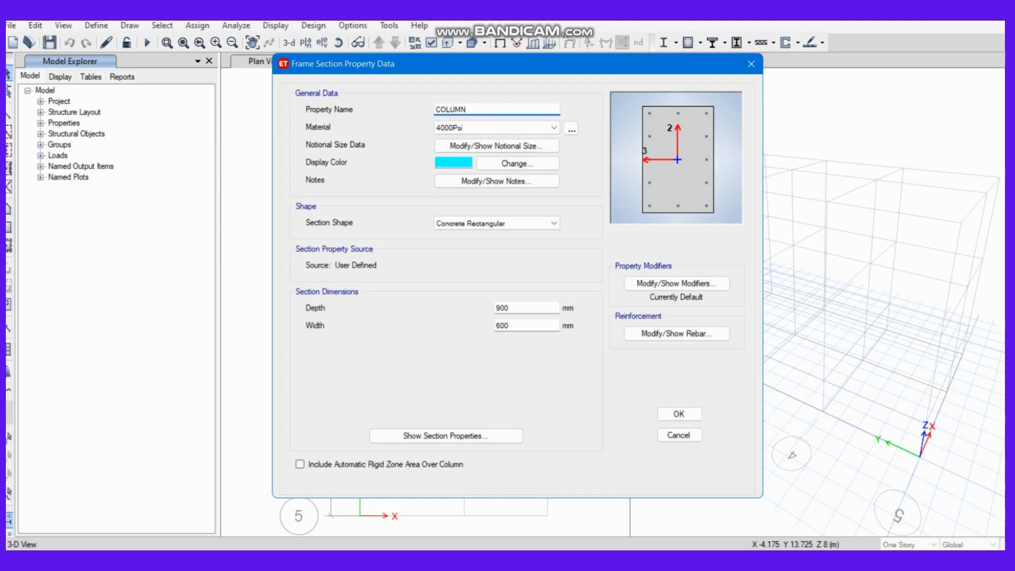
{"action": "type", "text": "300X 325"}
- Set the new column section's depth to 300 mm and width to 225 mm, and correct its name to COLUMN 300X 225
{"action": "left_click_drag", "start_coordinate": [511, 308], "coordinate": [495, 309]}
{"action": "type", "text": "300"}
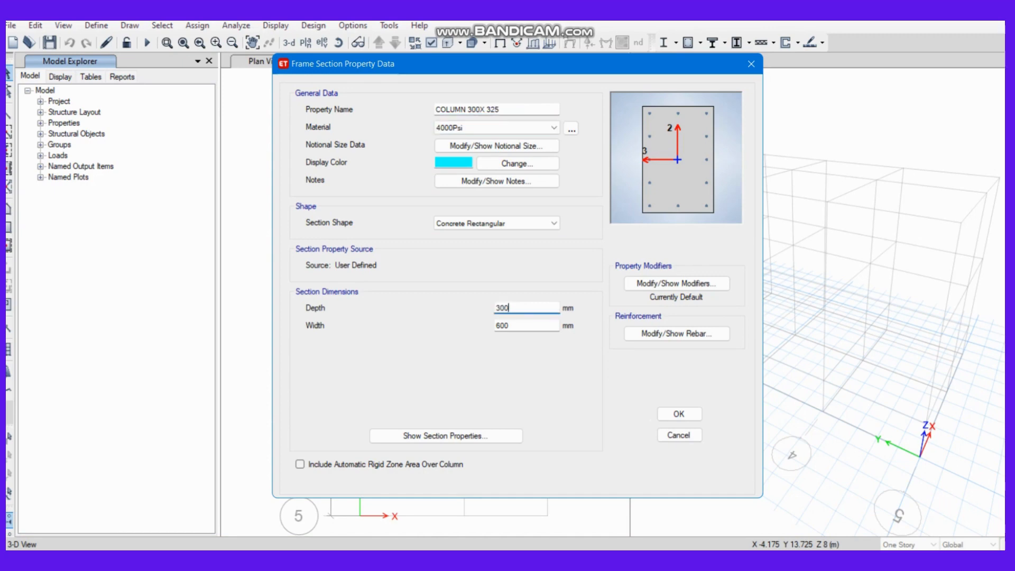
{"action": "key", "text": "Tab"}
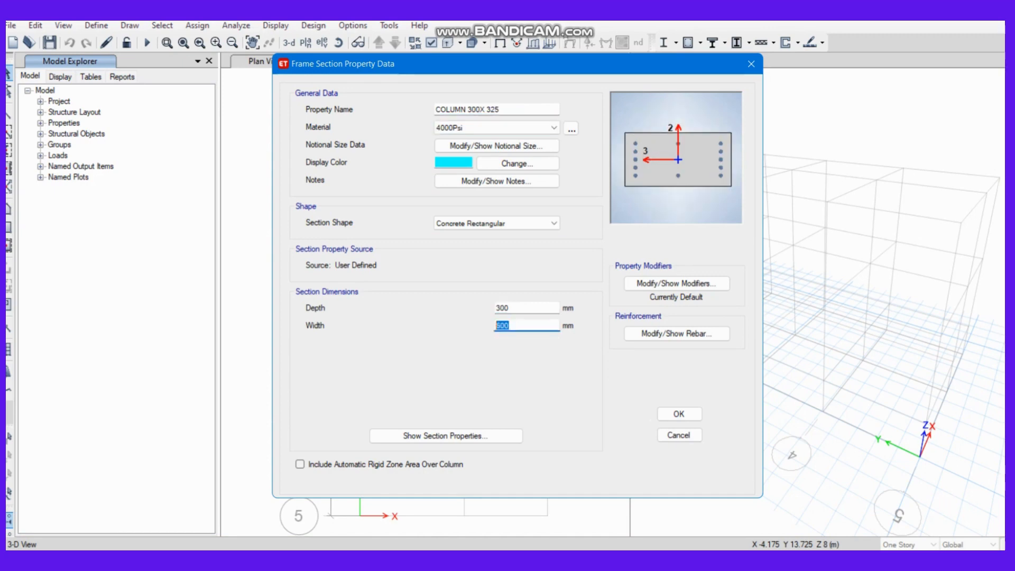
{"action": "type", "text": "225"}
{"action": "left_click", "coordinate": [490, 109]}
{"action": "key", "text": "BackSpace"}
{"action": "type", "text": "2"}
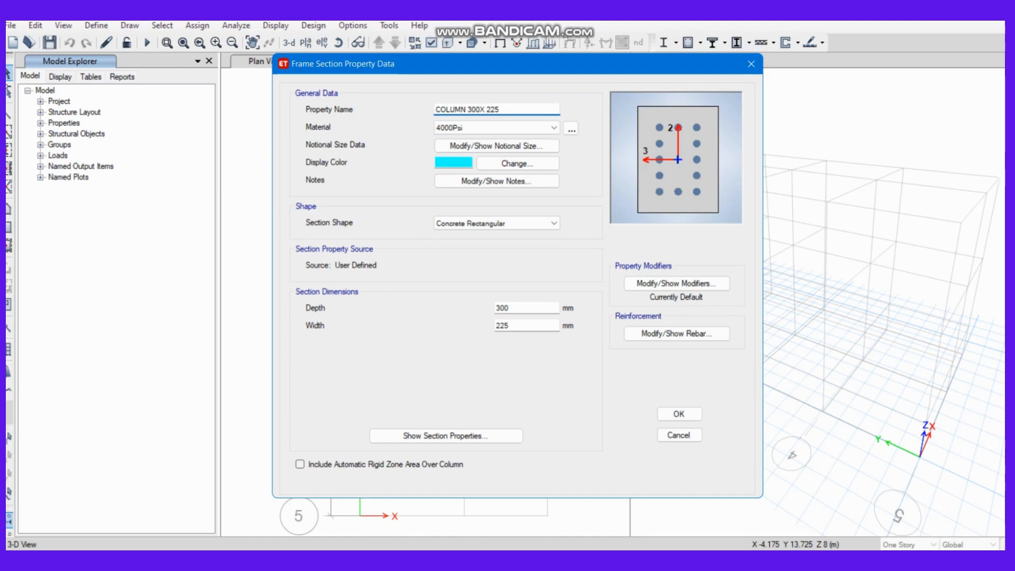
- Open the 300 x 225 column's reinforcement data and assign HYSD500 to both the longitudinal bars and the ties
{"action": "left_click", "coordinate": [676, 332]}
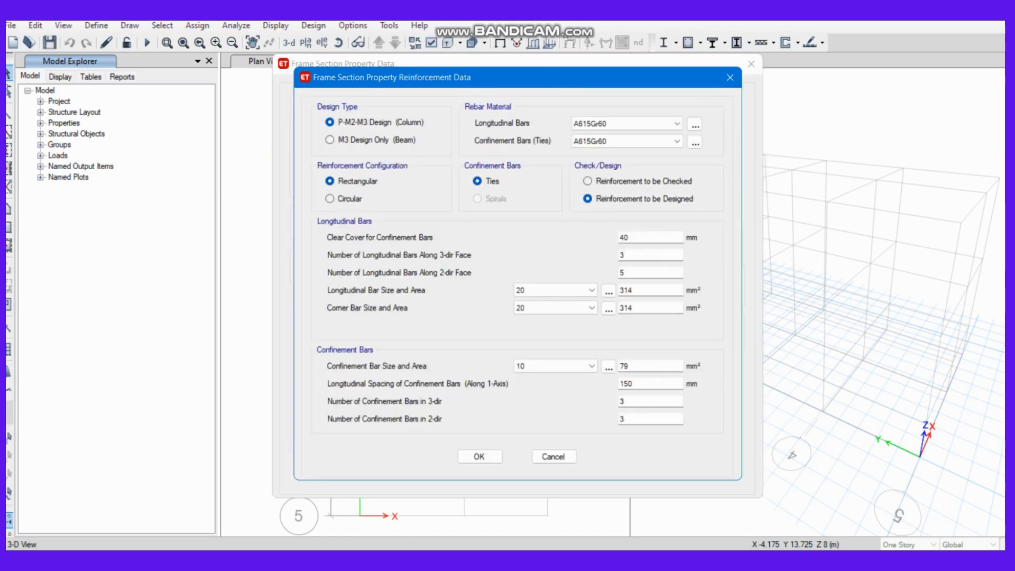
{"action": "left_click", "coordinate": [626, 123]}
{"action": "left_click", "coordinate": [626, 144]}
{"action": "left_click", "coordinate": [626, 142]}
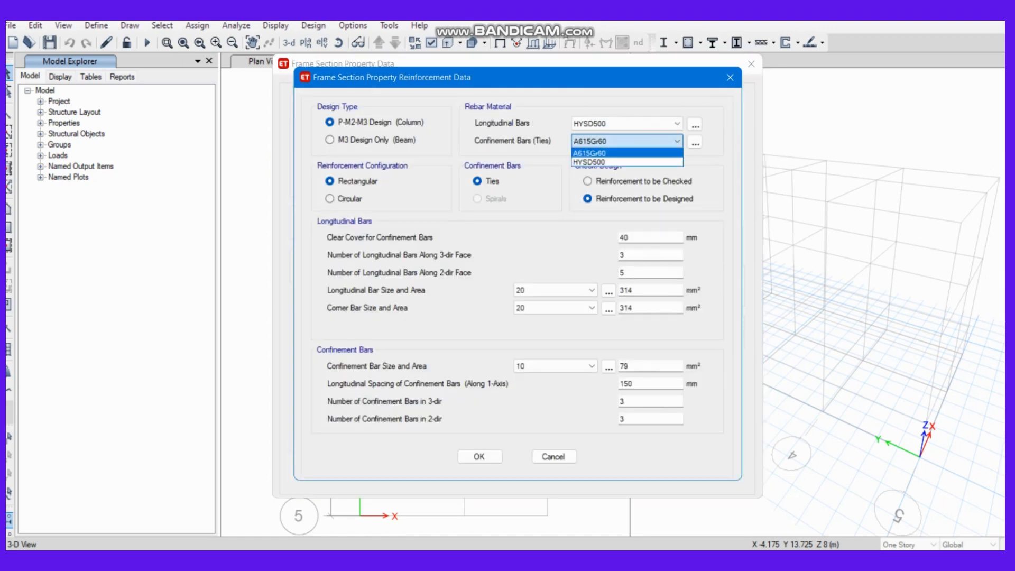
{"action": "left_click", "coordinate": [626, 161]}
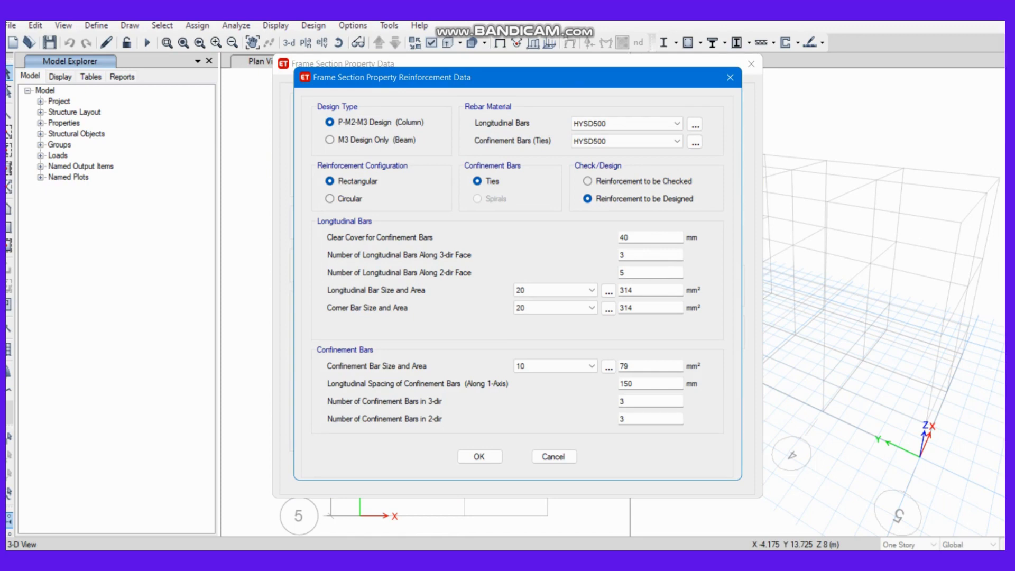
- Set the number of longitudinal bars to 2 along both the 3-dir and 2-dir faces
{"action": "left_click", "coordinate": [646, 255]}
{"action": "key", "text": "BackSpace"}
{"action": "type", "text": "2"}
{"action": "key", "text": "Tab"}
{"action": "type", "text": "2"}
- Set the 300 x 225 column's longitudinal bar size and corner bar size to 16
{"action": "left_click", "coordinate": [592, 290]}
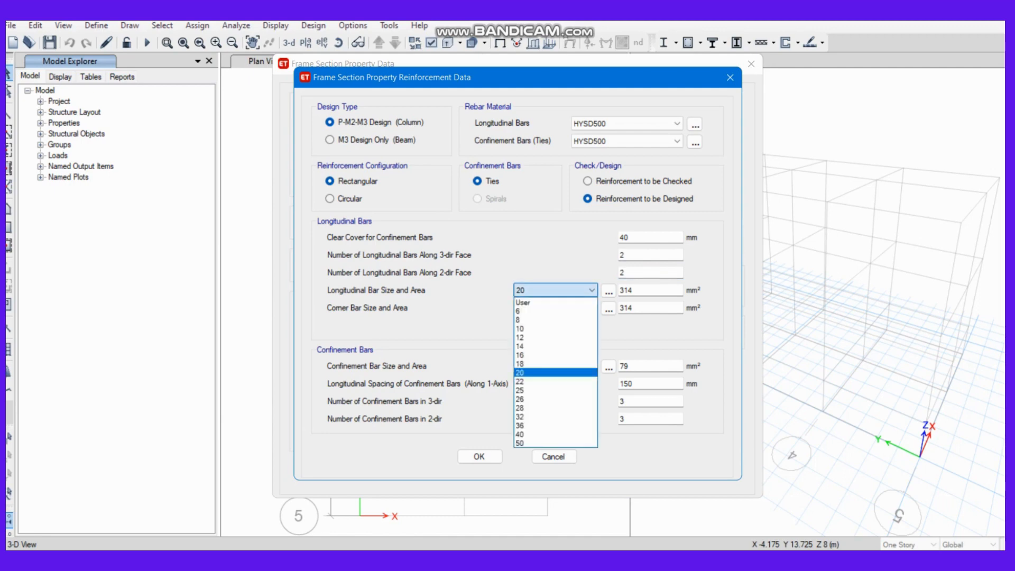
{"action": "left_click", "coordinate": [555, 354]}
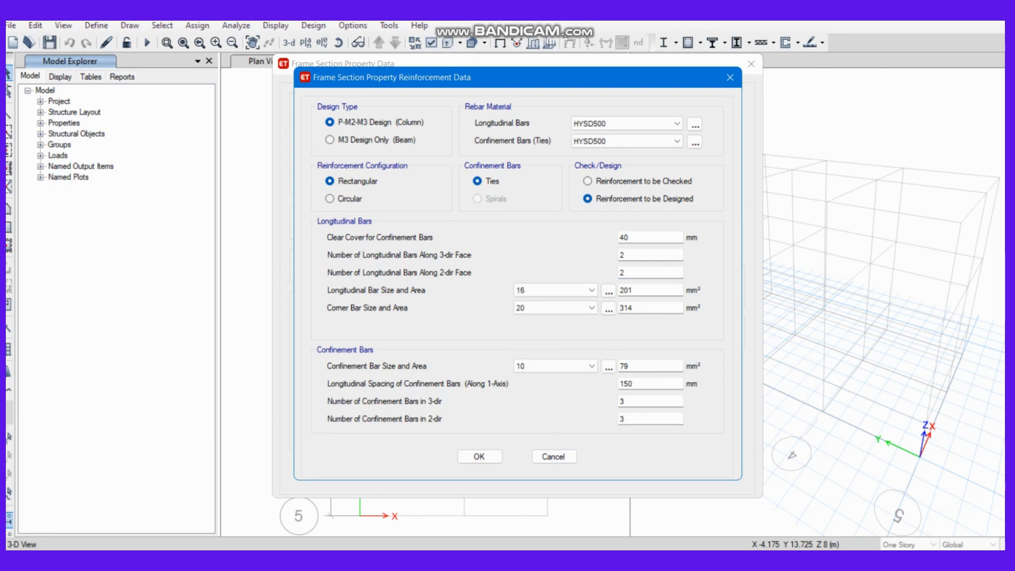
{"action": "left_click", "coordinate": [591, 308]}
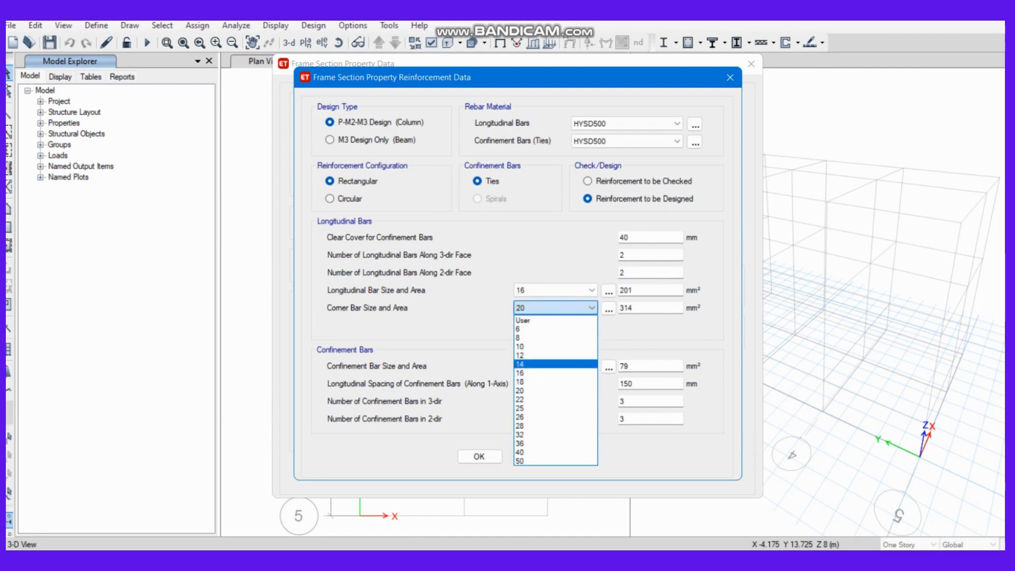
{"action": "left_click", "coordinate": [555, 372]}
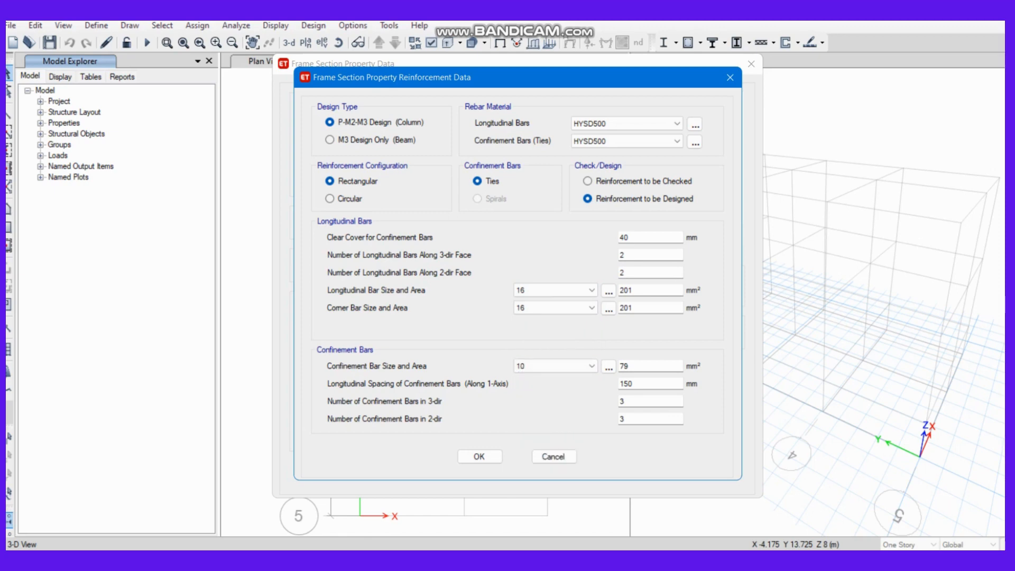
- Set the confinement bar size to 8 with a longitudinal spacing of 100 mm, and accept the reinforcement data
{"action": "left_click", "coordinate": [592, 366]}
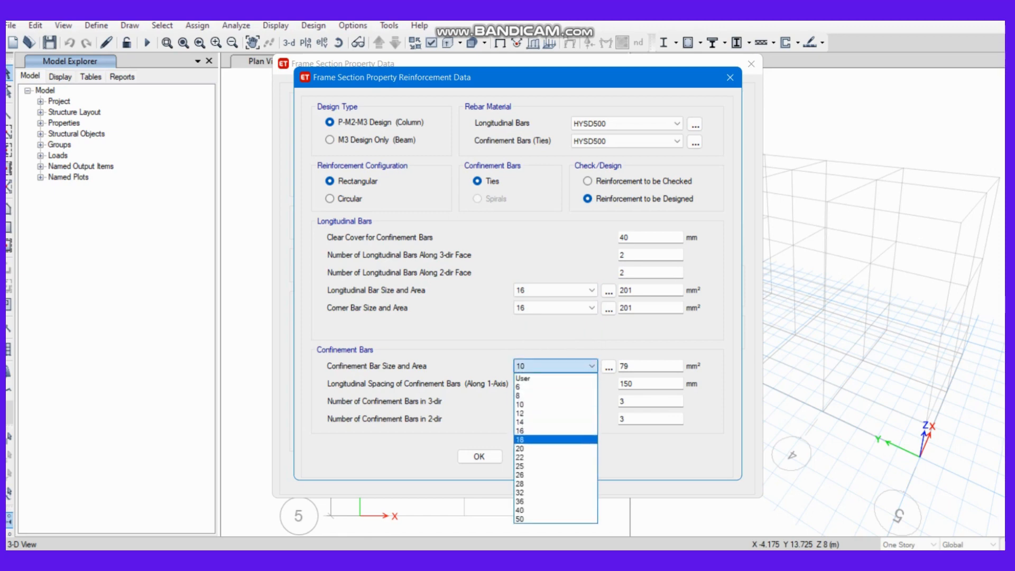
{"action": "left_click", "coordinate": [555, 395]}
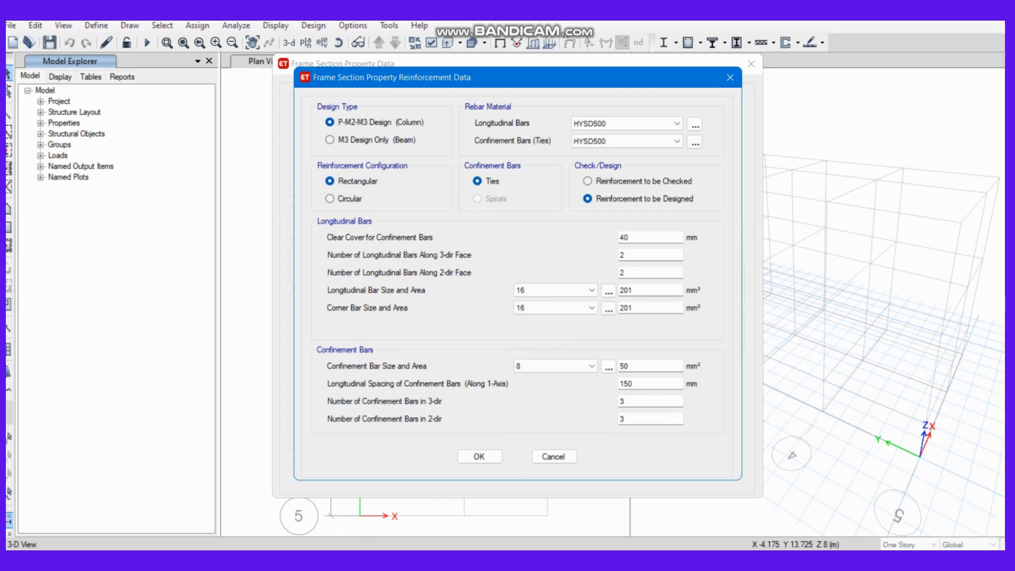
{"action": "left_click", "coordinate": [640, 383]}
{"action": "key", "text": "BackSpace"}
{"action": "key", "text": "BackSpace"}
{"action": "type", "text": "00"}
{"action": "key", "text": "Return"}
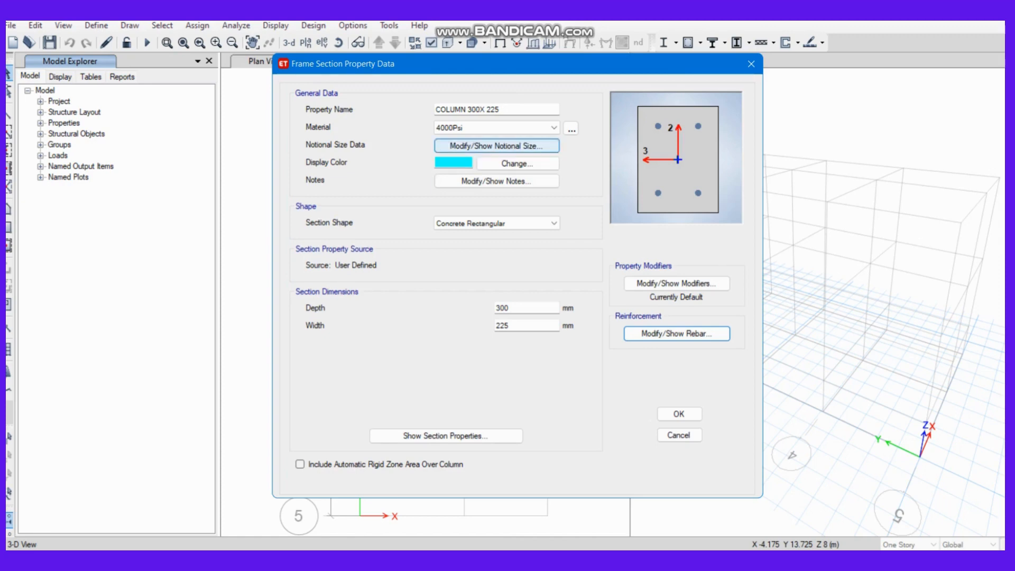
- Assign the M25 material to the 300 x 225 column section and accept it
{"action": "left_click", "coordinate": [552, 127]}
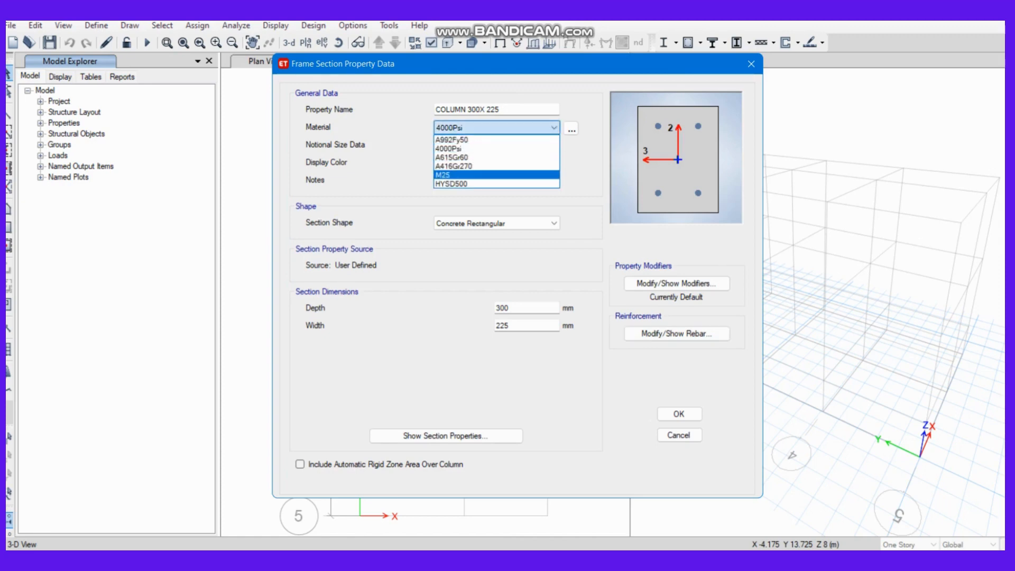
{"action": "left_click", "coordinate": [496, 175]}
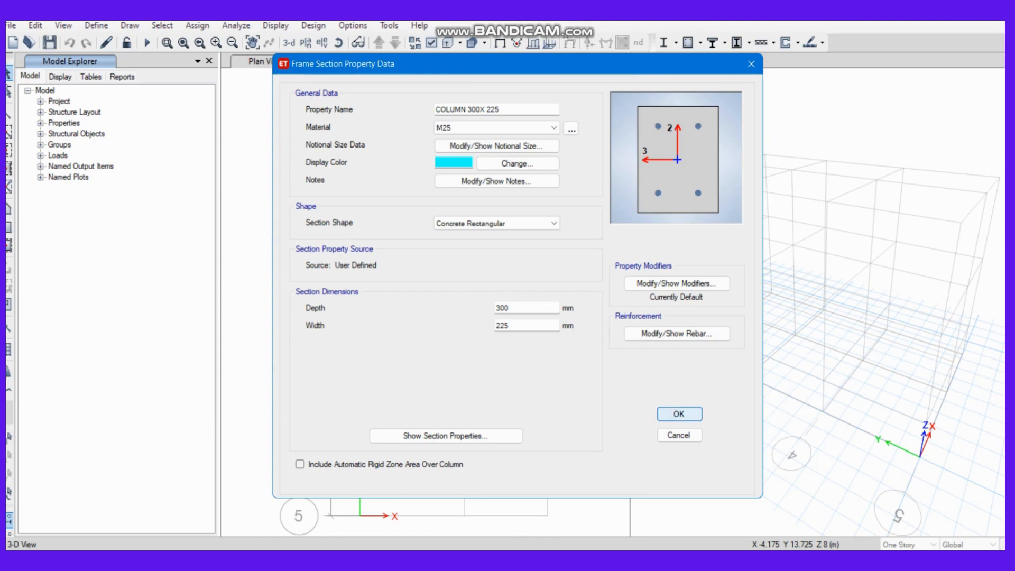
{"action": "left_click", "coordinate": [679, 414]}
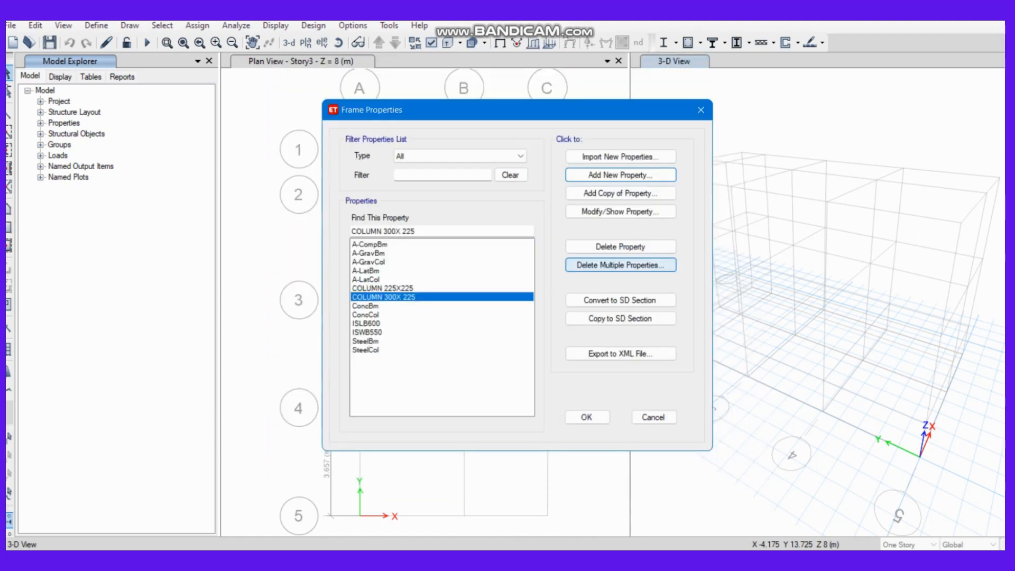
- Add a new concrete rectangular section named BEAM and assign it the M25 material
{"action": "left_click", "coordinate": [621, 174]}
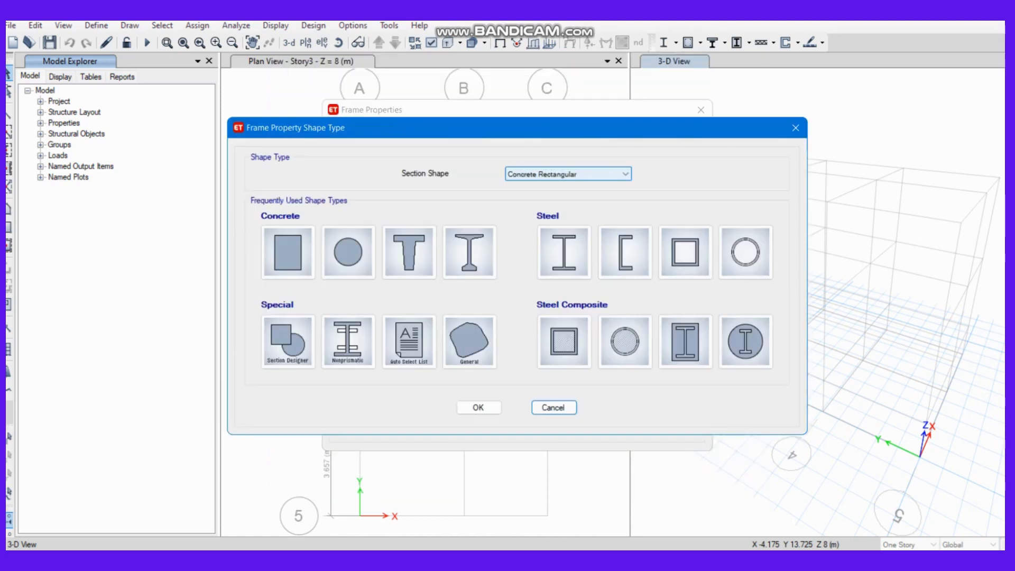
{"action": "left_click", "coordinate": [288, 252]}
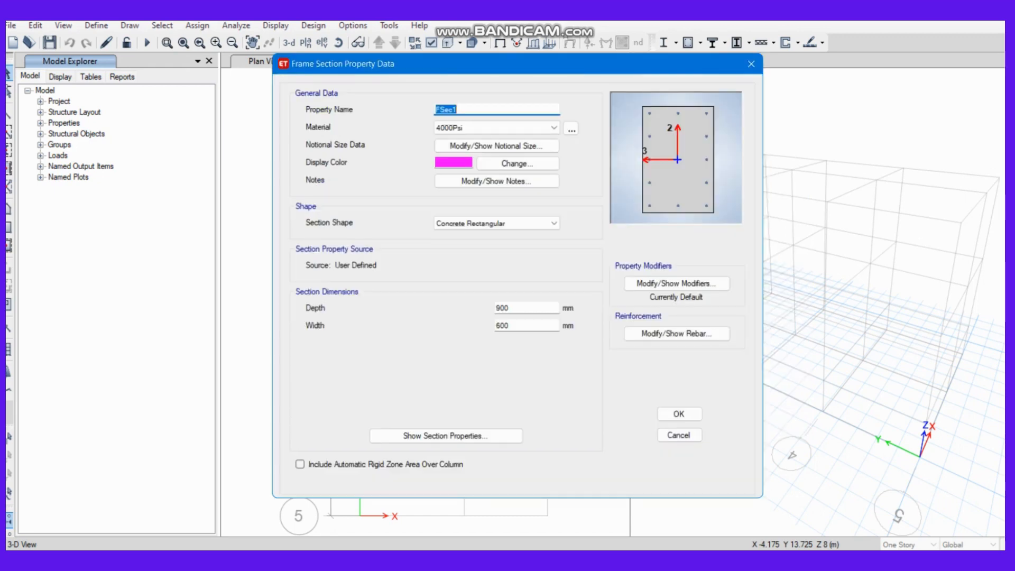
{"action": "type", "text": "BEAM"}
{"action": "key", "text": "Tab"}
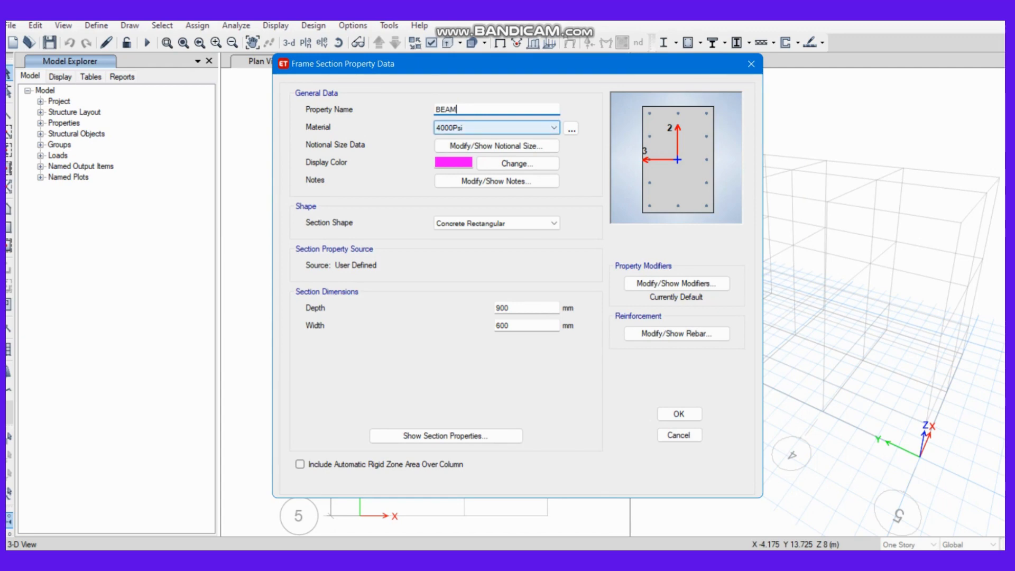
{"action": "key", "text": "alt+Down"}
{"action": "key", "text": "Down"}
{"action": "key", "text": "Down"}
{"action": "key", "text": "Down"}
{"action": "key", "text": "Return"}
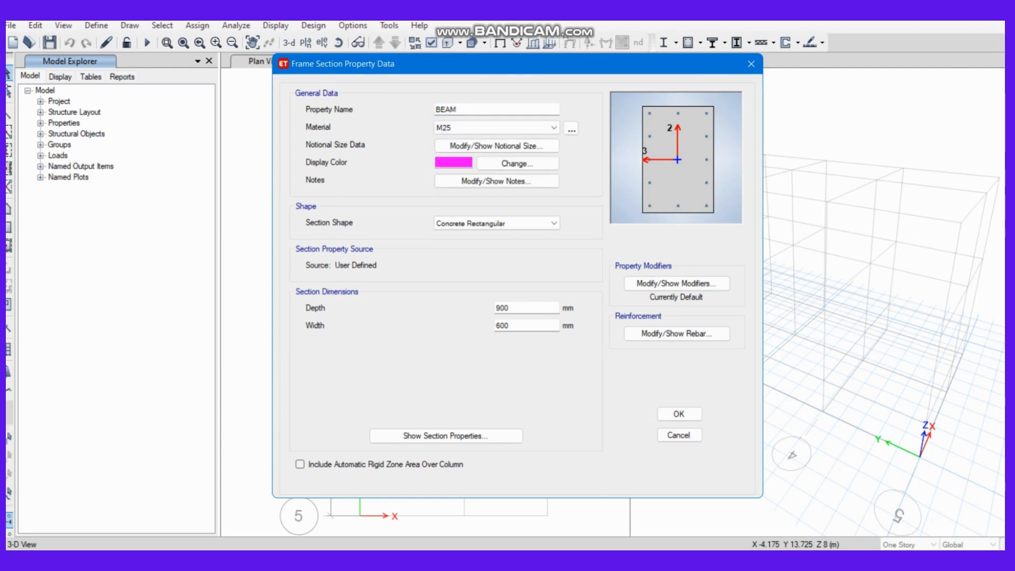
{"action": "key", "text": "Tab"}
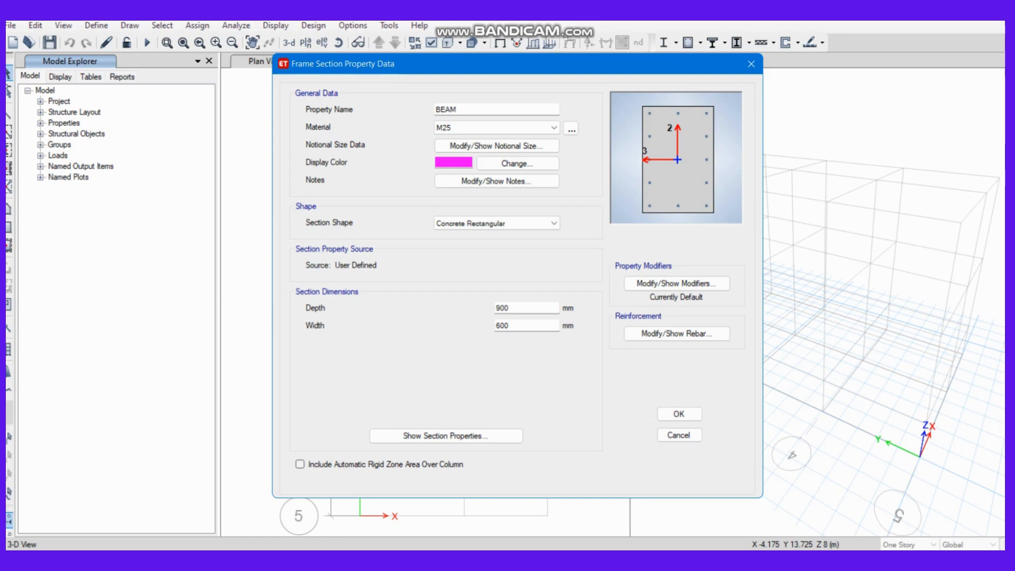
- Set the BEAM section's width to 225 mm and its depth to 500 mm
{"action": "left_click", "coordinate": [510, 308]}
{"action": "left_click", "coordinate": [510, 326]}
{"action": "key", "text": "BackSpace"}
{"action": "key", "text": "BackSpace"}
{"action": "key", "text": "BackSpace"}
{"action": "type", "text": "225"}
{"action": "left_click", "coordinate": [509, 307]}
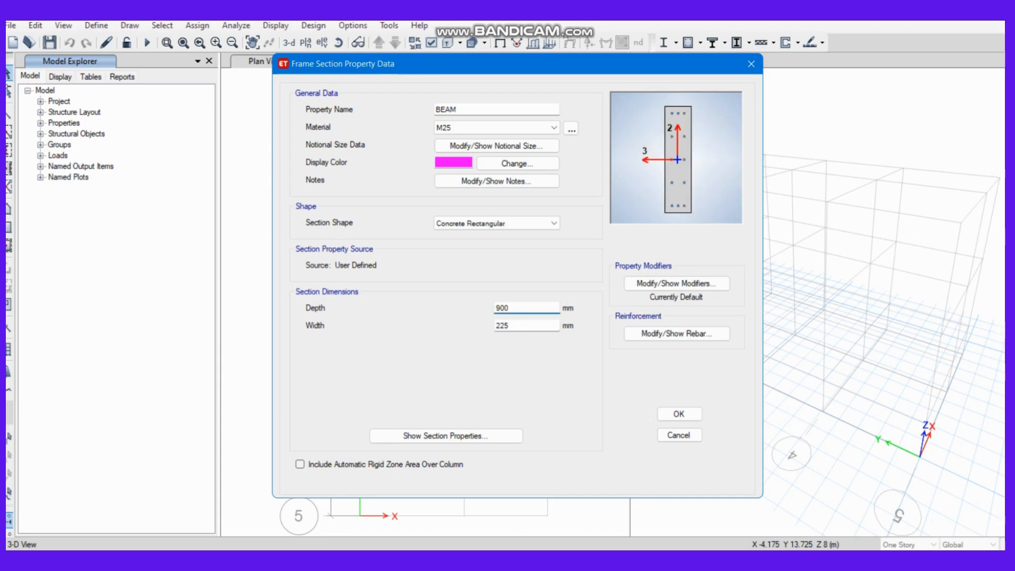
{"action": "key", "text": "BackSpace"}
{"action": "key", "text": "BackSpace"}
{"action": "key", "text": "BackSpace"}
{"action": "type", "text": "500"}
- In the beam's reinforcement data, assign HYSD500 to longitudinal bars and ties, choose the M3 Design Only (Beam) type, and accept
{"action": "left_click", "coordinate": [676, 333]}
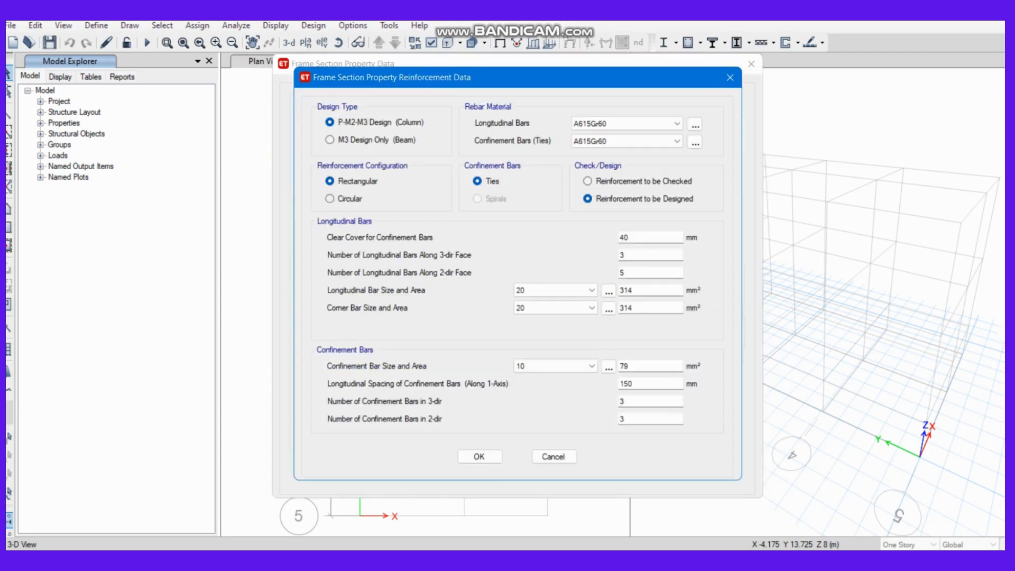
{"action": "left_click", "coordinate": [656, 124]}
{"action": "left_click", "coordinate": [634, 144]}
{"action": "left_click", "coordinate": [645, 141]}
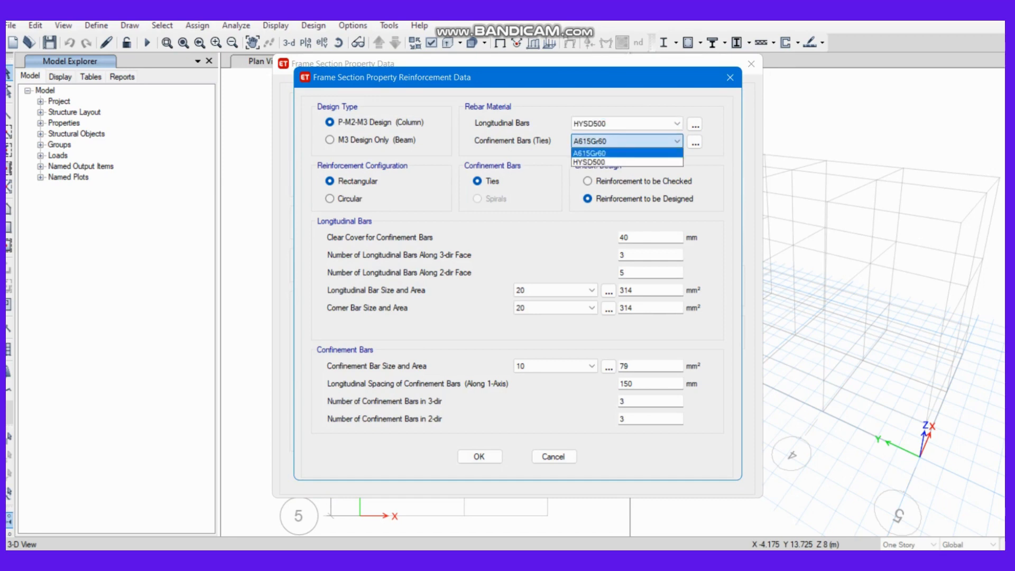
{"action": "left_click", "coordinate": [626, 163]}
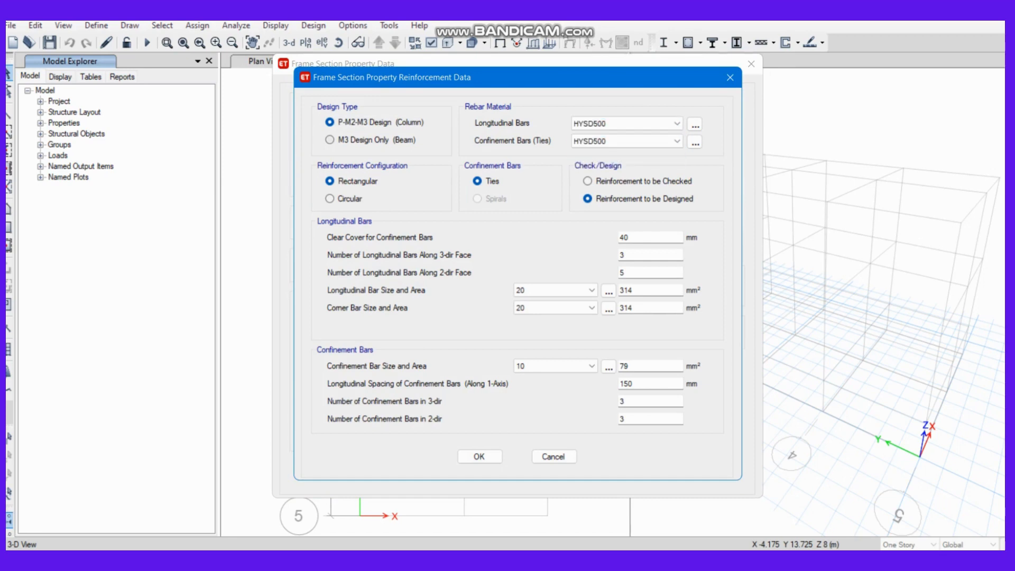
{"action": "left_click", "coordinate": [330, 140]}
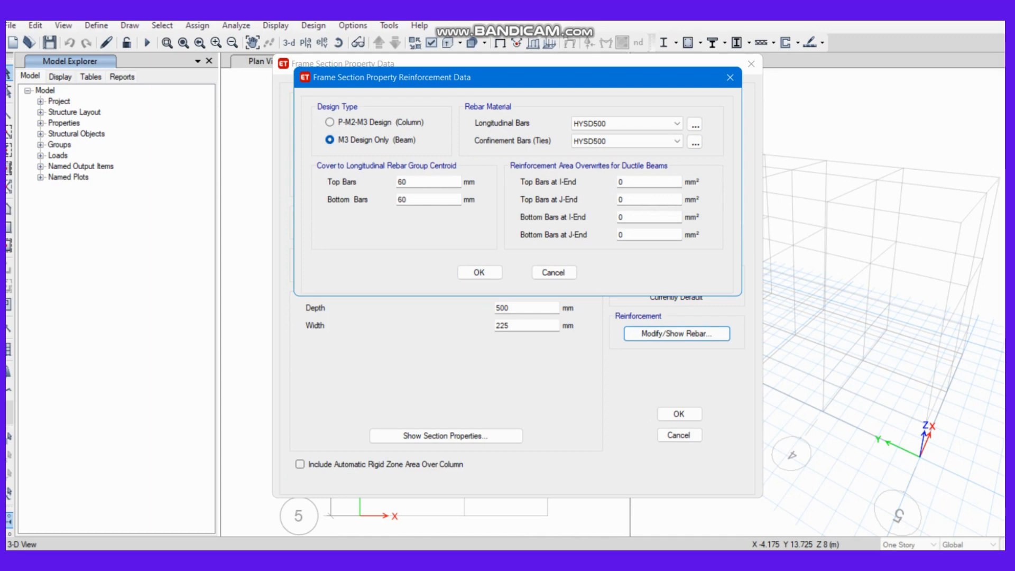
{"action": "left_click", "coordinate": [479, 273]}
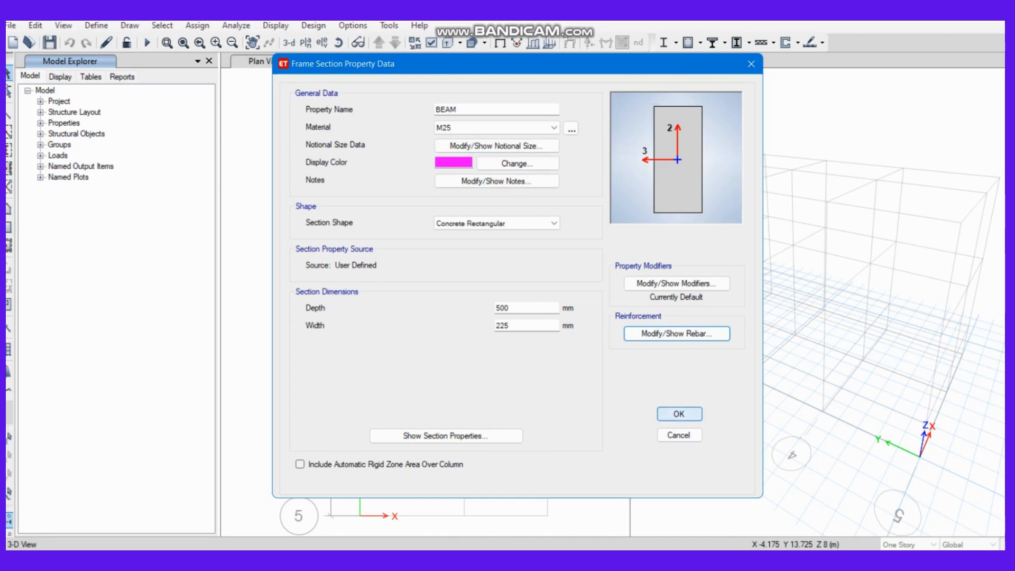
- Accept the BEAM section and delete the frame sections A-CompBm, A-GravBm, A-GravCol, A-LatBm and A-LatCol
{"action": "left_click", "coordinate": [678, 414]}
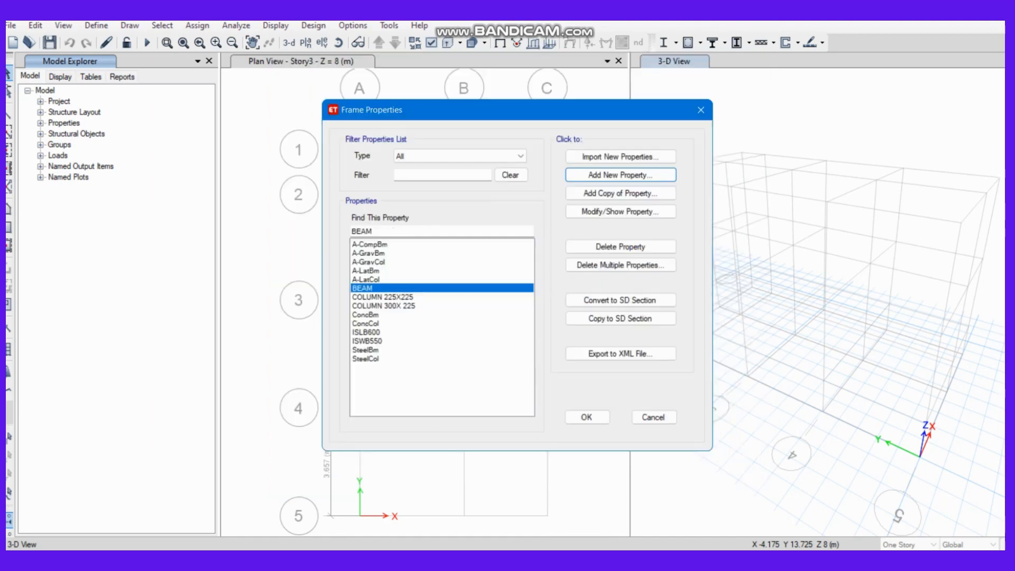
{"action": "left_click", "coordinate": [390, 315]}
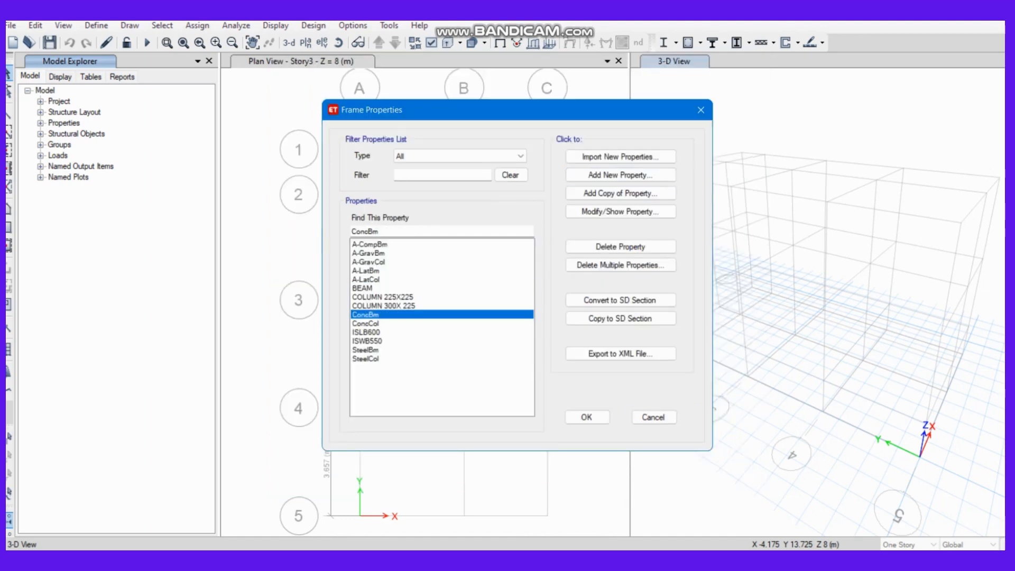
{"action": "left_click", "coordinate": [390, 279]}
{"action": "left_click", "coordinate": [620, 265]}
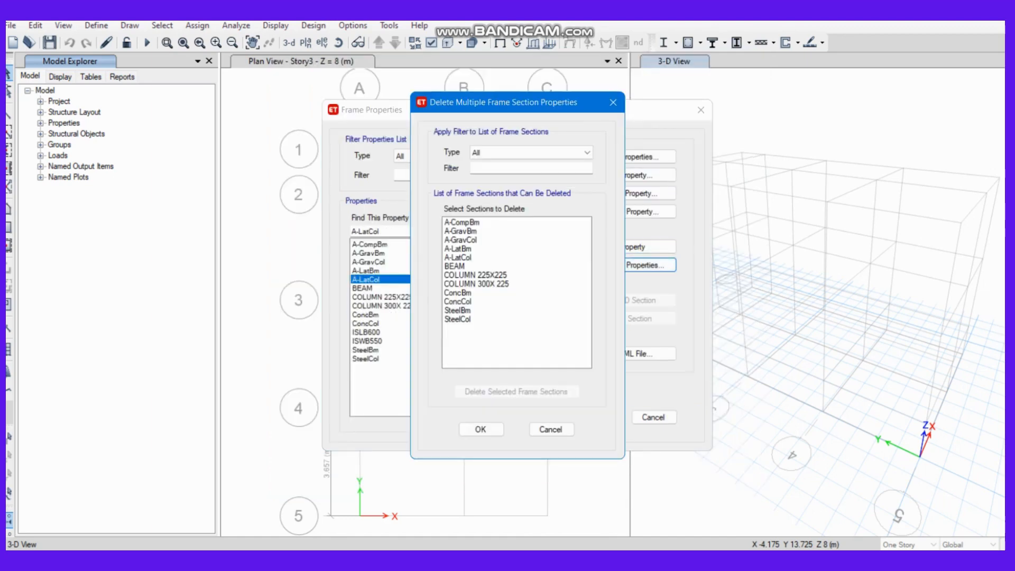
{"action": "left_click_drag", "start_coordinate": [460, 258], "coordinate": [460, 222]}
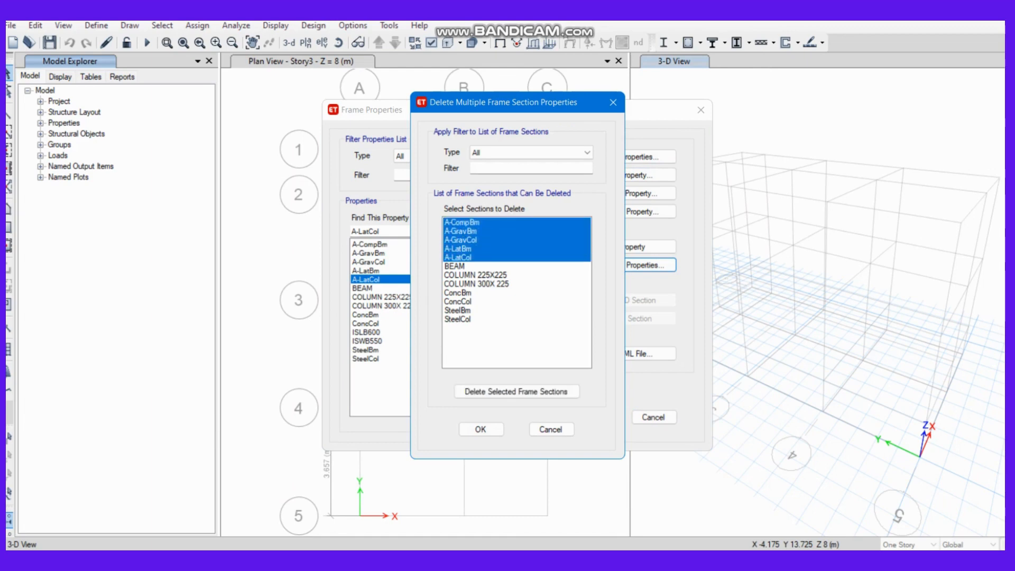
{"action": "left_click", "coordinate": [516, 391]}
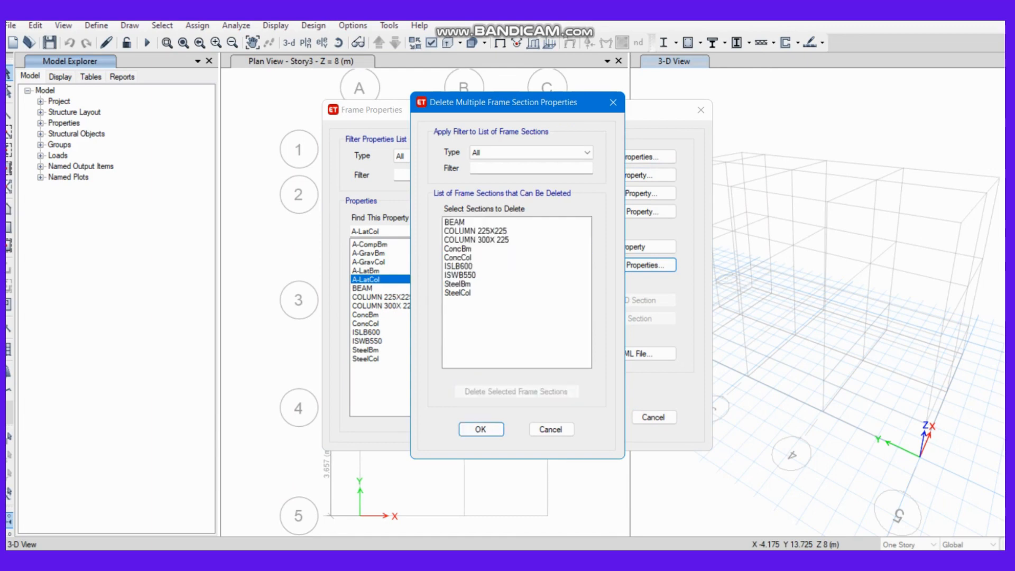
- Delete the ConcBm, ConcCol, ISLB600, ISWB550, SteelBm and SteelCol frame sections and accept the frame properties
{"action": "left_click_drag", "start_coordinate": [459, 249], "coordinate": [459, 294]}
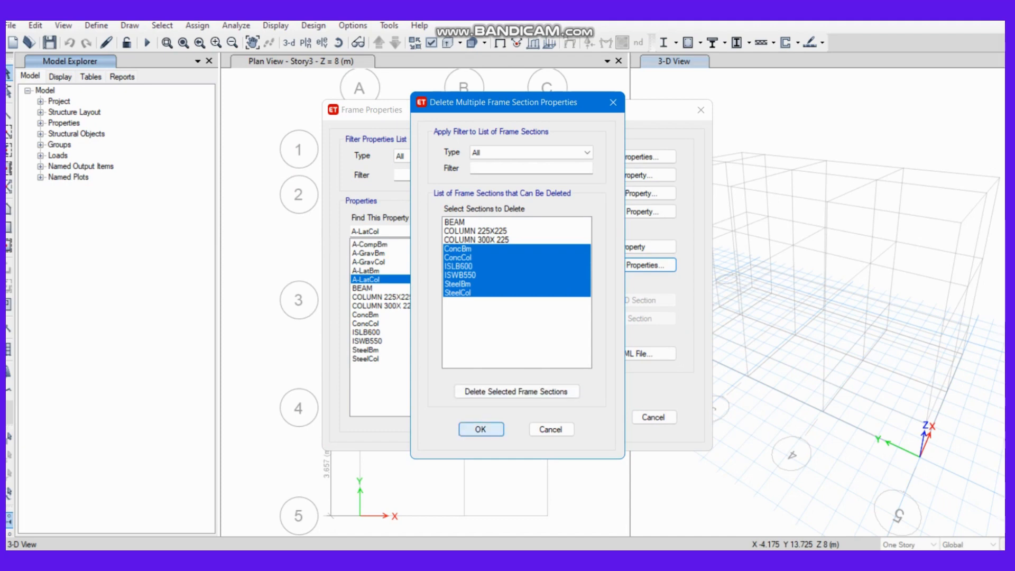
{"action": "left_click", "coordinate": [479, 428]}
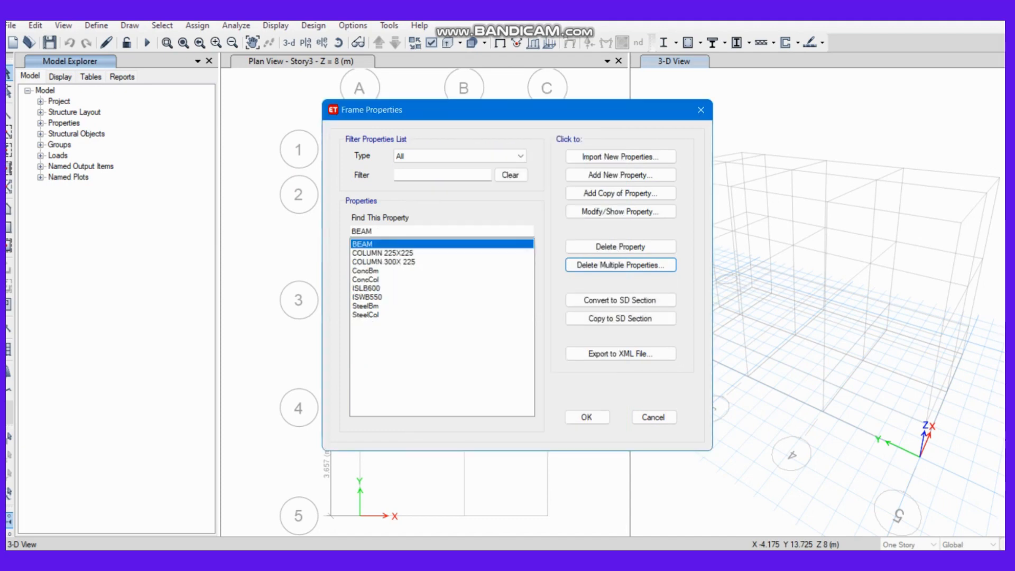
{"action": "key", "text": "Return"}
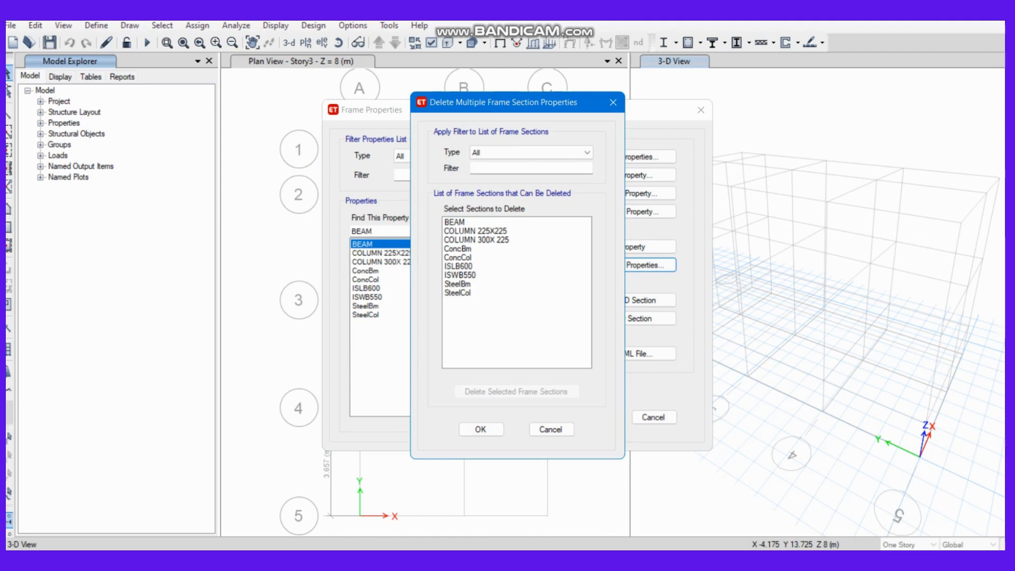
{"action": "left_click_drag", "start_coordinate": [465, 248], "coordinate": [465, 293]}
{"action": "left_click", "coordinate": [516, 392]}
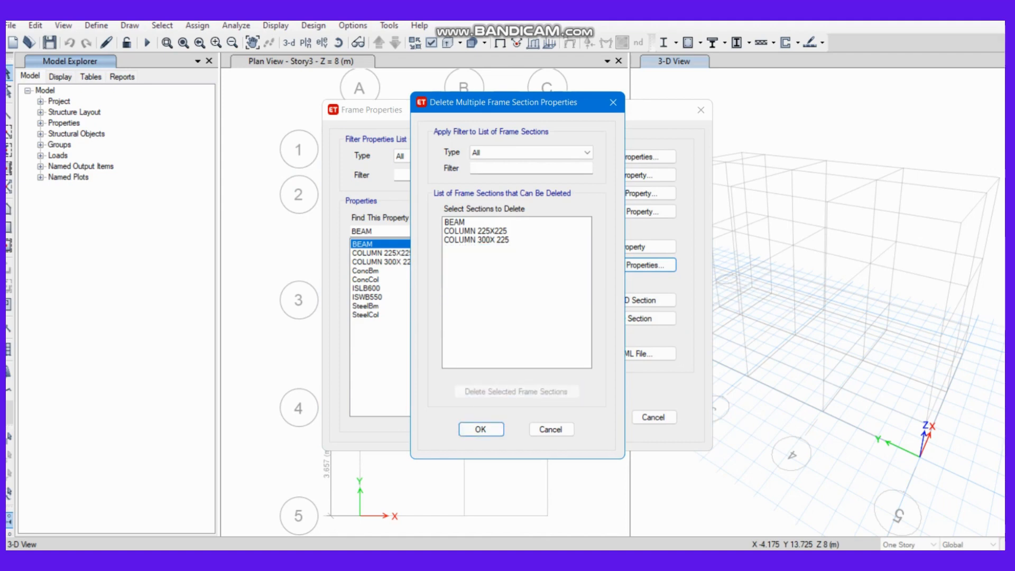
{"action": "key", "text": "Return"}
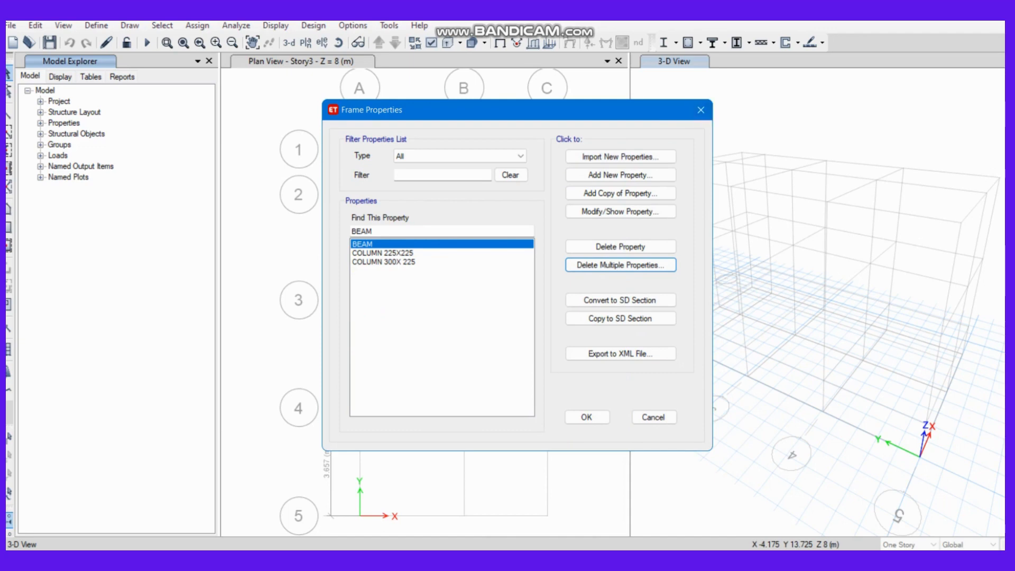
{"action": "left_click", "coordinate": [586, 417]}
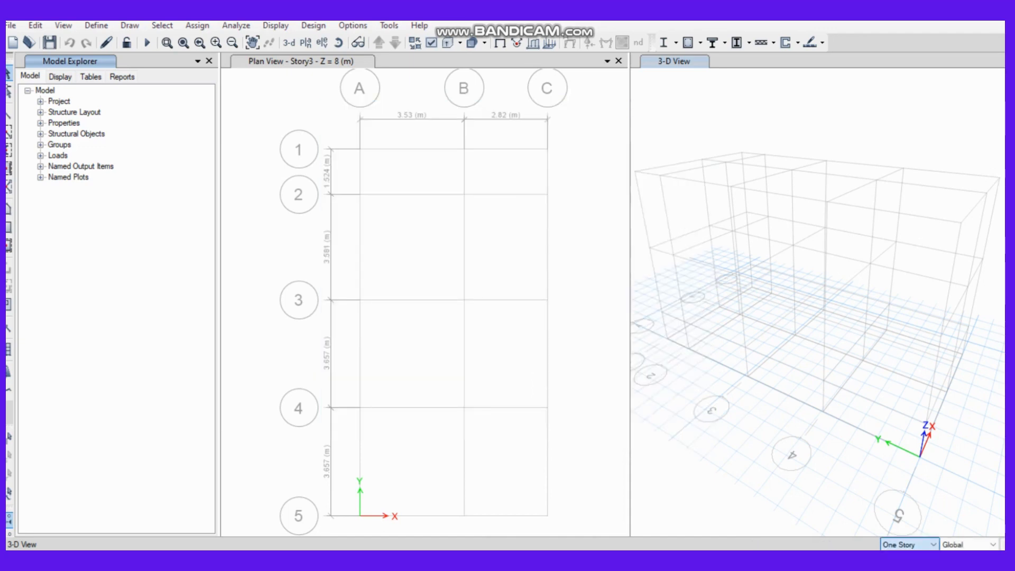
- Set the drawing scope to Similar Stories and check the C1 and C2 column positions in the AutoCAD plan for Quick Draw Columns
{"action": "left_click", "coordinate": [904, 568]}
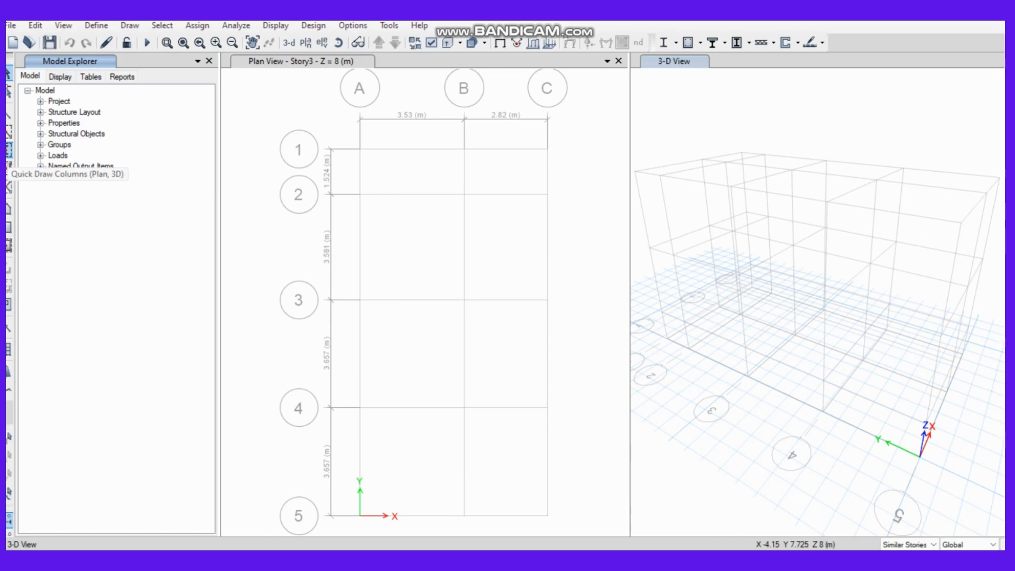
{"action": "left_click", "coordinate": [8, 151]}
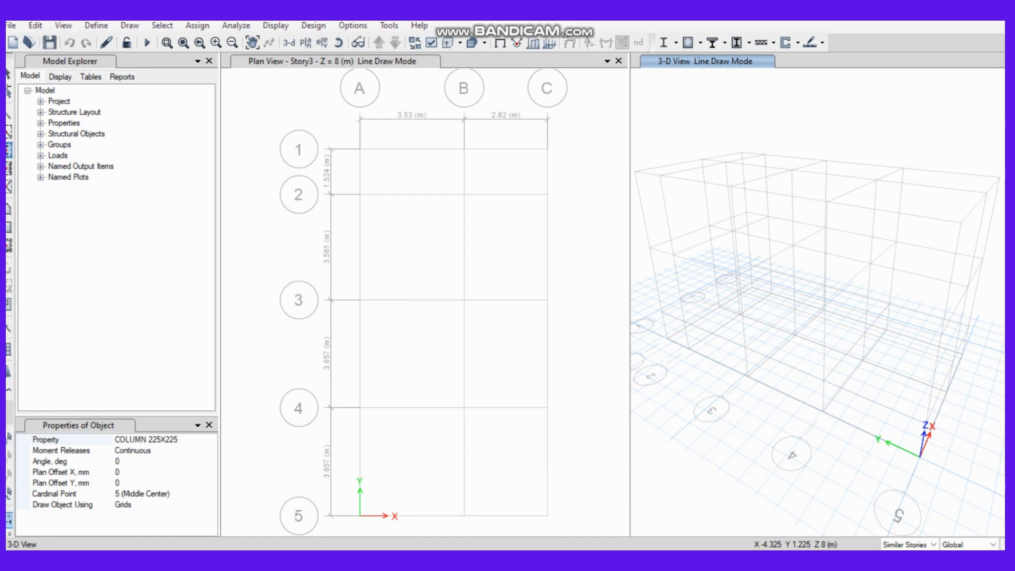
{"action": "left_click", "coordinate": [747, 486]}
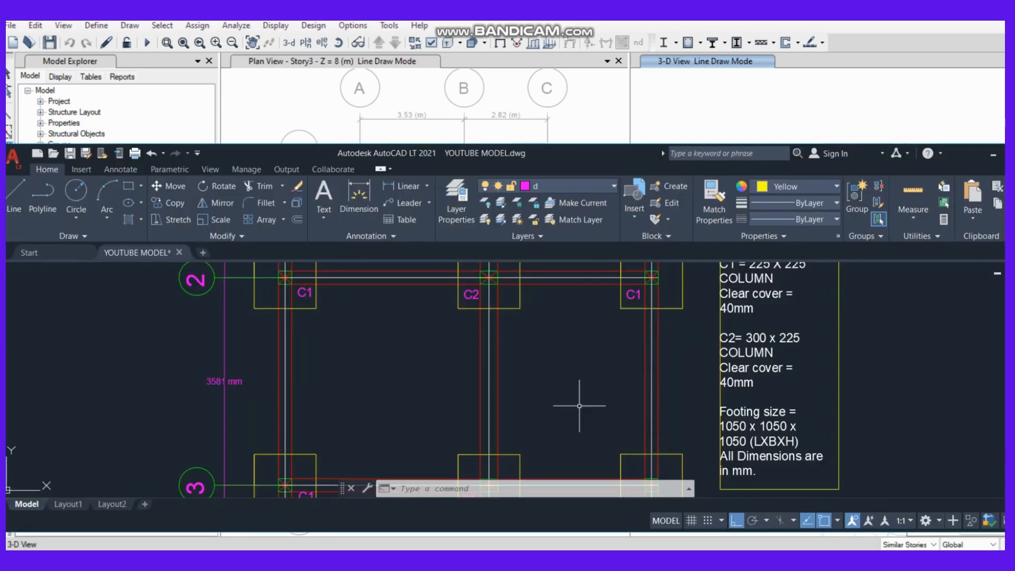
{"action": "mouse_move", "coordinate": [417, 376]}
{"action": "middle_mouse_down"}
{"action": "mouse_move", "coordinate": [469, 429]}
{"action": "mouse_move", "coordinate": [469, 415]}
{"action": "middle_mouse_up"}
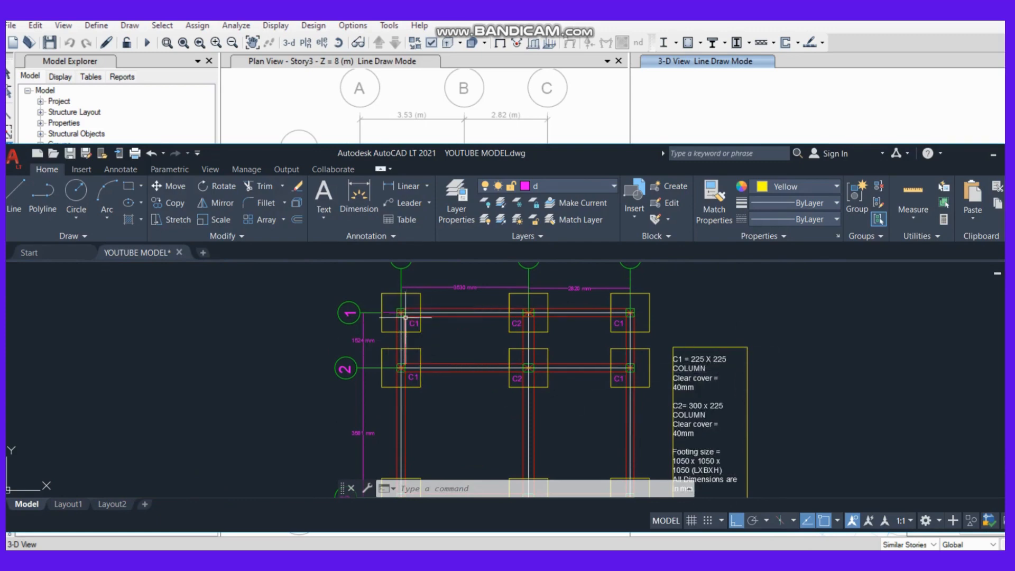
{"action": "middle_click_drag", "start_coordinate": [428, 433], "coordinate": [333, 336]}
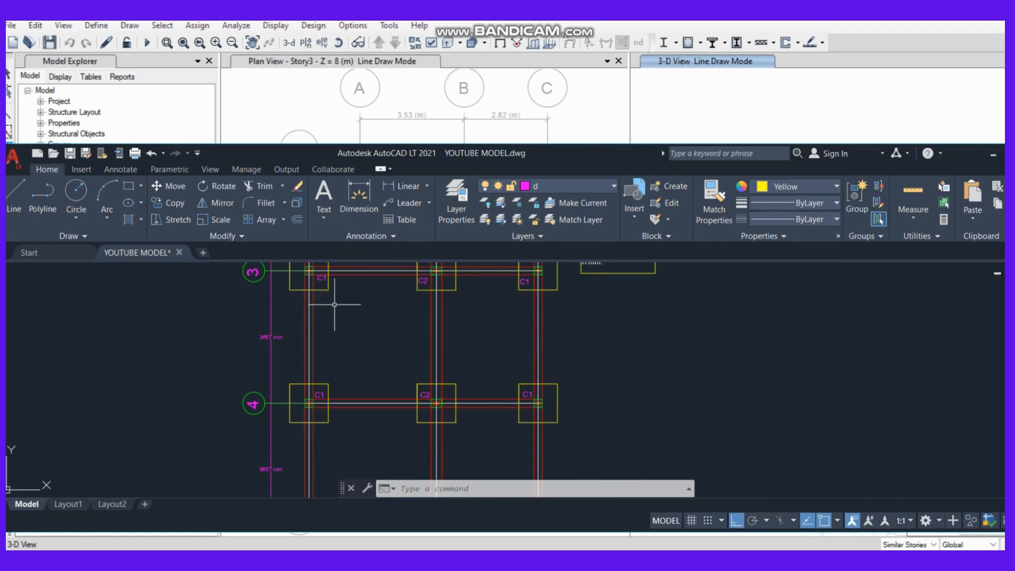
{"action": "middle_click_drag", "start_coordinate": [331, 438], "coordinate": [343, 448]}
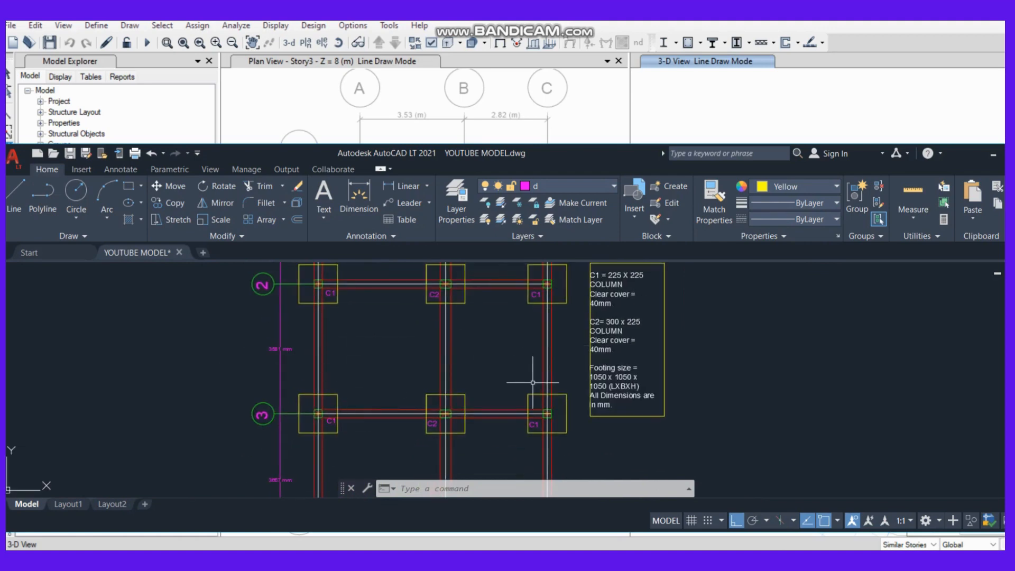
{"action": "left_click", "coordinate": [745, 558]}
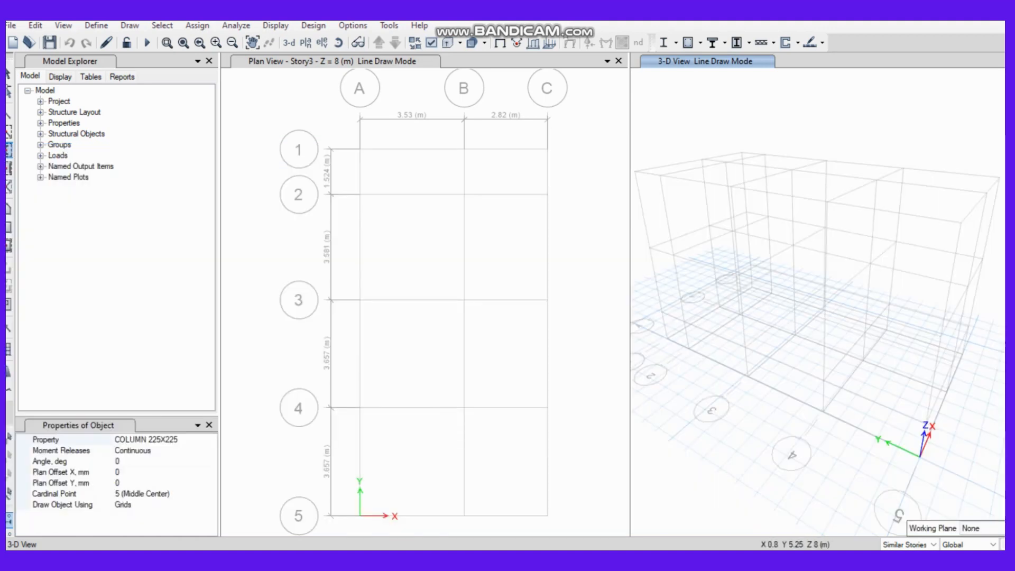
- Place COLUMN 225X225 columns at all intersections of grid lines A and C with grid lines 1 to 5 in plan
{"action": "middle_click_drag", "start_coordinate": [449, 295], "coordinate": [483, 355]}
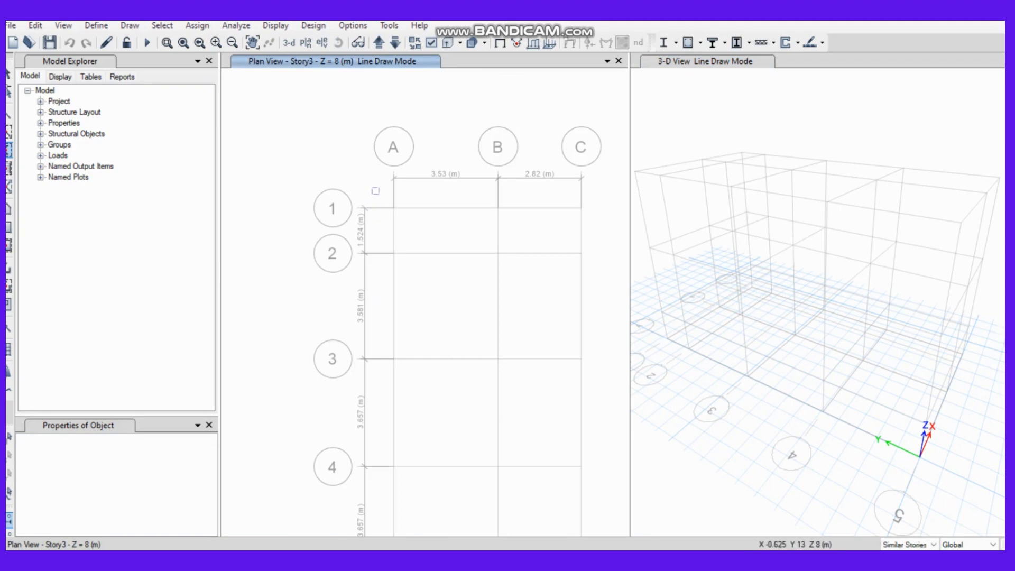
{"action": "scroll", "coordinate": [394, 264], "scroll_direction": "down", "scroll_amount": 5}
{"action": "middle_click_drag", "start_coordinate": [396, 269], "coordinate": [388, 249]}
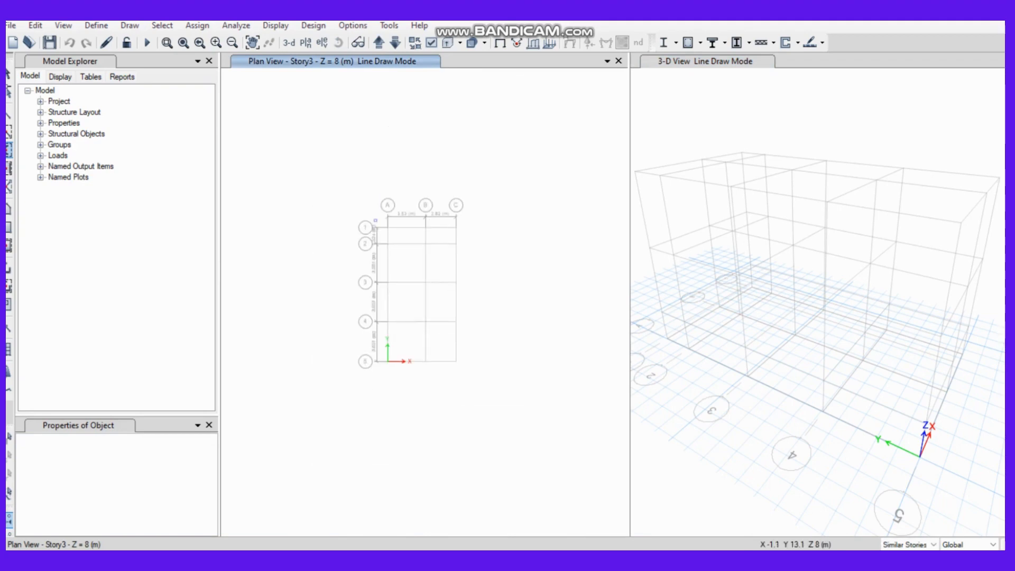
{"action": "left_click_drag", "start_coordinate": [378, 220], "coordinate": [404, 398]}
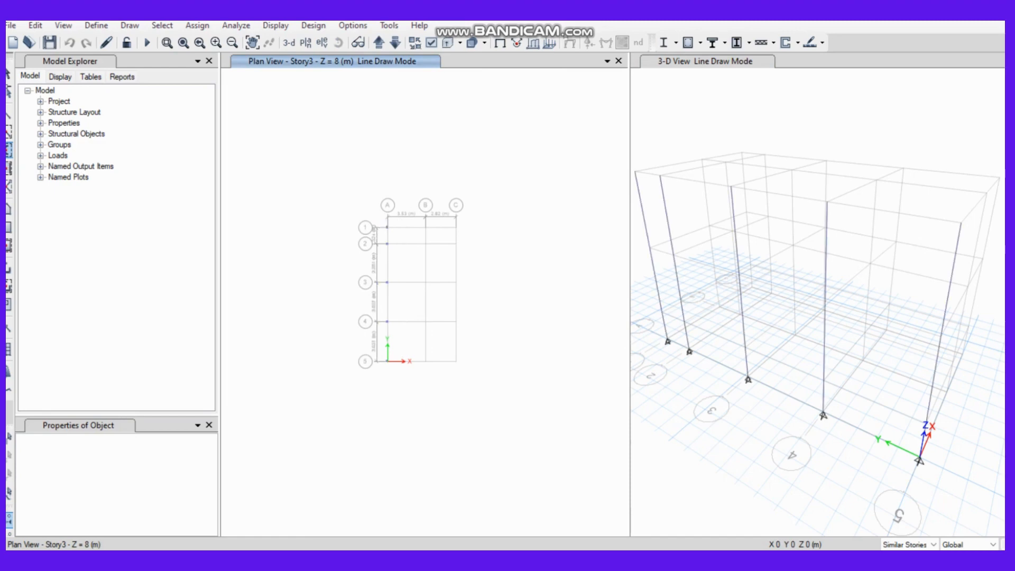
{"action": "left_click_drag", "start_coordinate": [447, 214], "coordinate": [481, 385]}
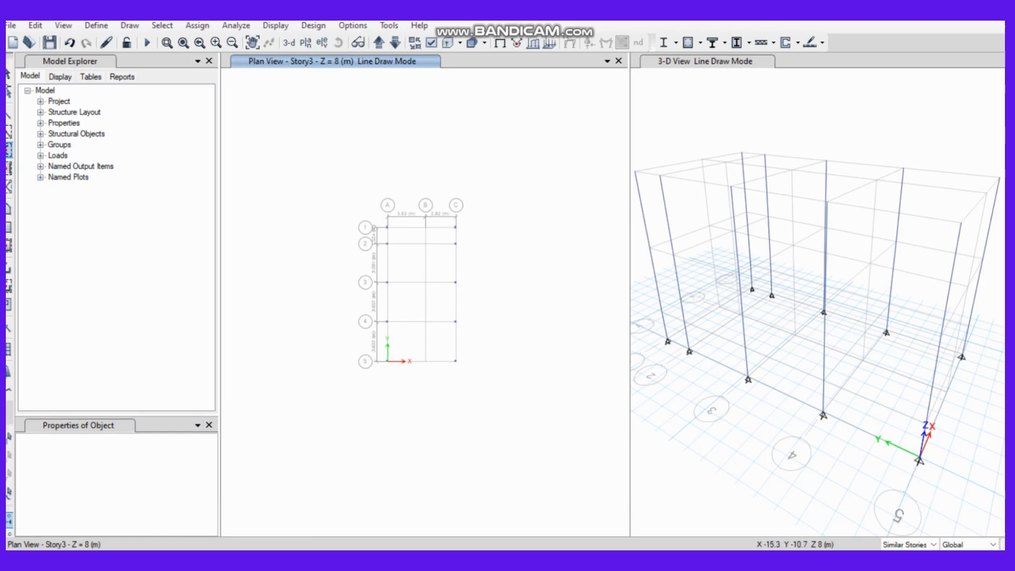
- Check the C2 positions in the AutoCAD plan and place COLUMN 300X 225 columns along grid line B at grid lines 1 to 5
{"action": "left_click", "coordinate": [9, 151]}
{"action": "left_click", "coordinate": [170, 439]}
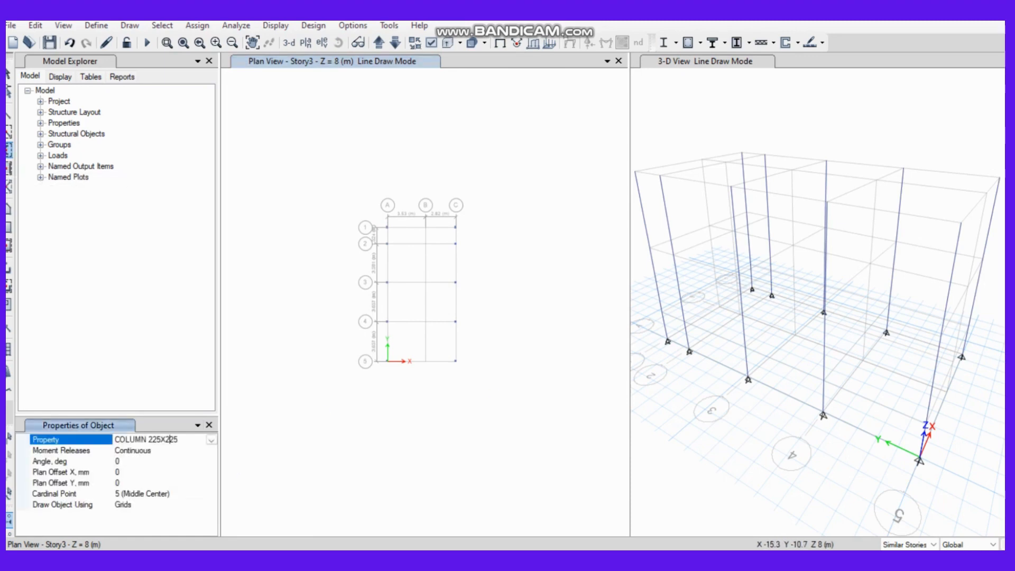
{"action": "left_click", "coordinate": [211, 440]}
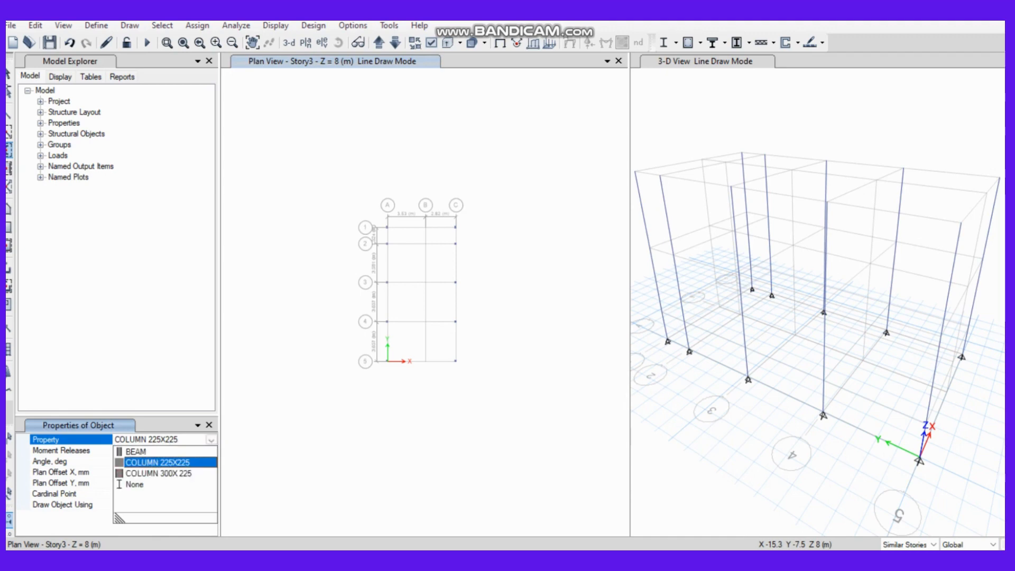
{"action": "left_click", "coordinate": [159, 473]}
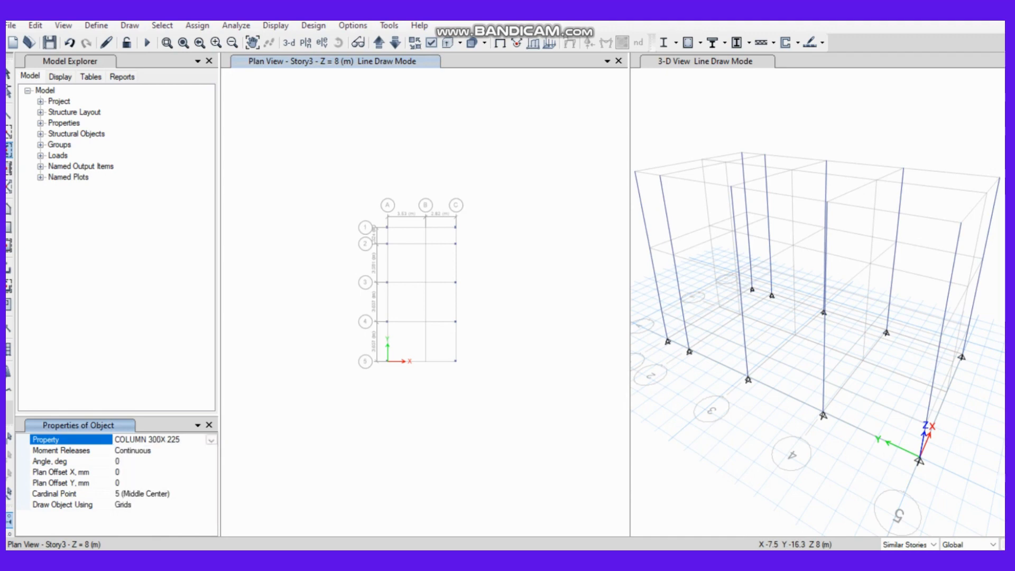
{"action": "key", "text": "alt+Tab"}
{"action": "scroll", "coordinate": [460, 338], "scroll_direction": "down", "scroll_amount": 2}
{"action": "mouse_move", "coordinate": [459, 338]}
{"action": "middle_mouse_down"}
{"action": "mouse_move", "coordinate": [472, 417]}
{"action": "mouse_move", "coordinate": [465, 277]}
{"action": "middle_mouse_up"}
{"action": "scroll", "coordinate": [453, 339], "scroll_direction": "up", "scroll_amount": 2}
{"action": "middle_click_drag", "start_coordinate": [481, 426], "coordinate": [473, 339]}
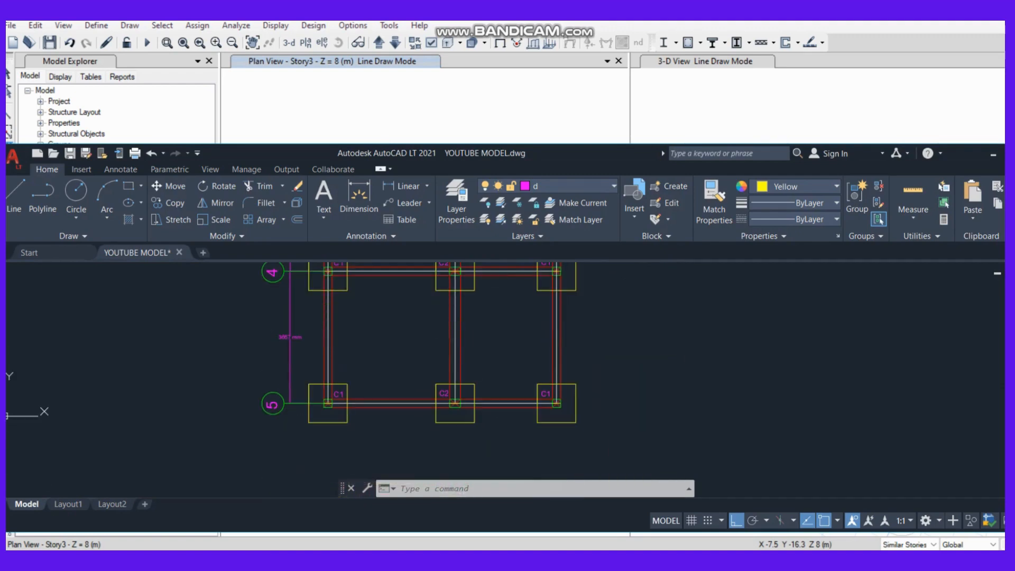
{"action": "key", "text": "alt+Tab"}
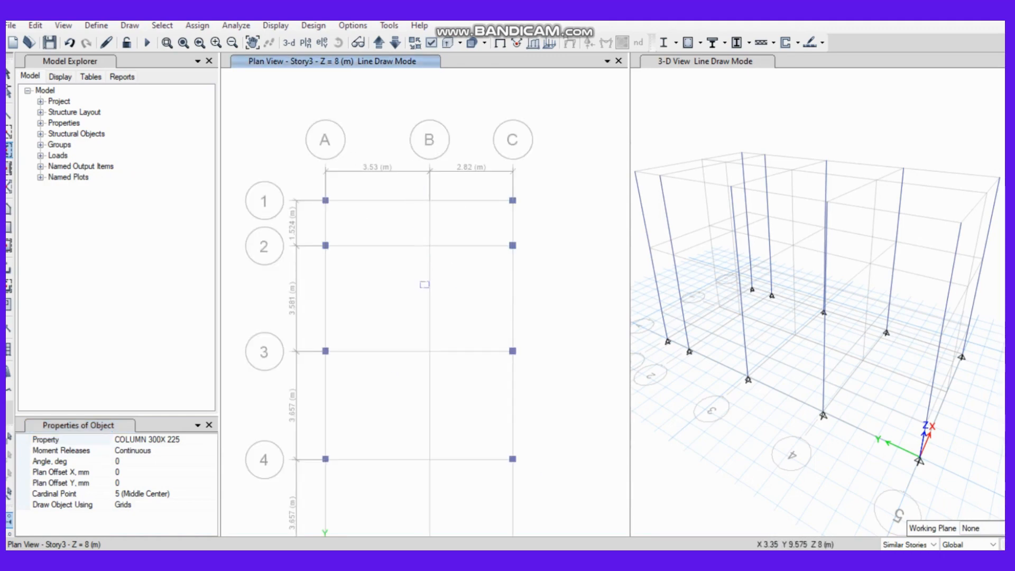
{"action": "middle_click_drag", "start_coordinate": [423, 285], "coordinate": [442, 233]}
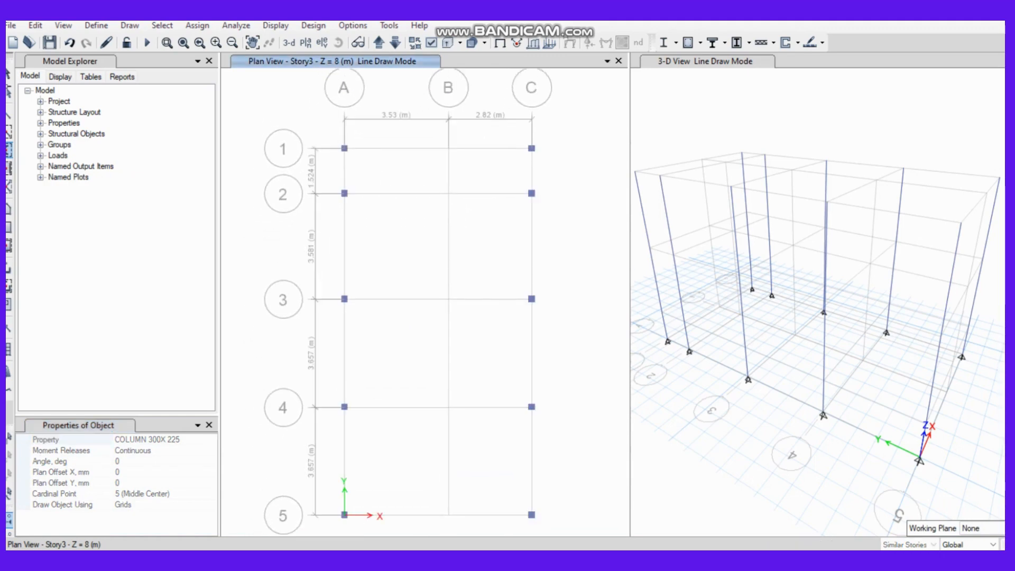
{"action": "left_click_drag", "start_coordinate": [437, 134], "coordinate": [464, 533]}
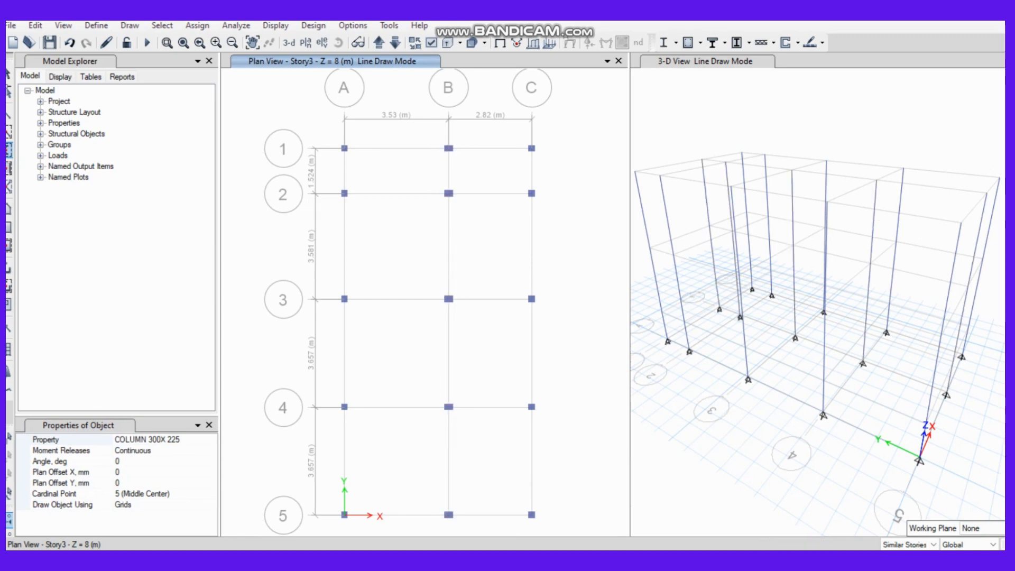
- Inspect the placed columns across all stories in the 3-D view
{"action": "scroll", "coordinate": [817, 302], "scroll_direction": "up", "scroll_amount": 8}
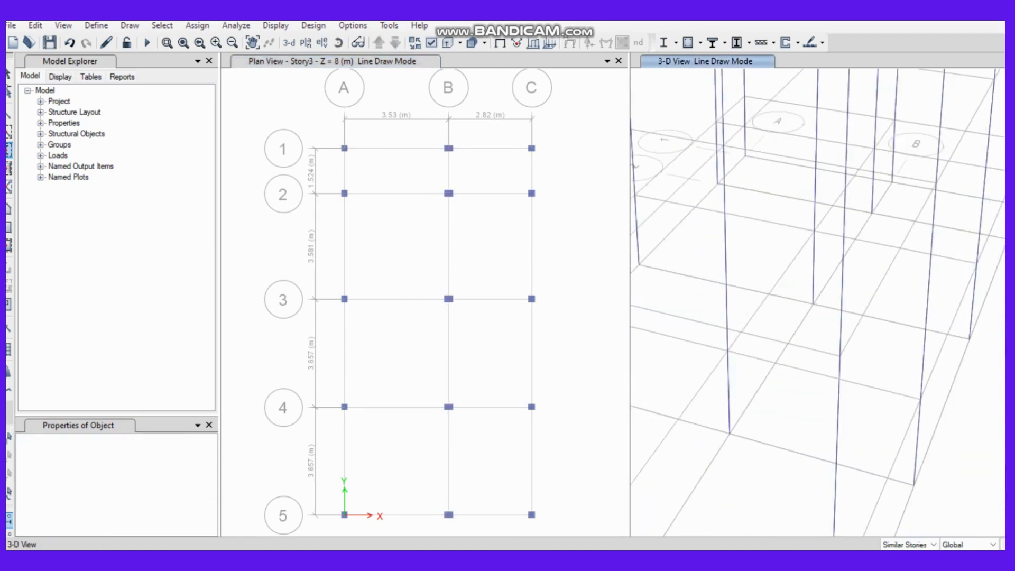
{"action": "scroll", "coordinate": [816, 302], "scroll_direction": "down", "scroll_amount": 10}
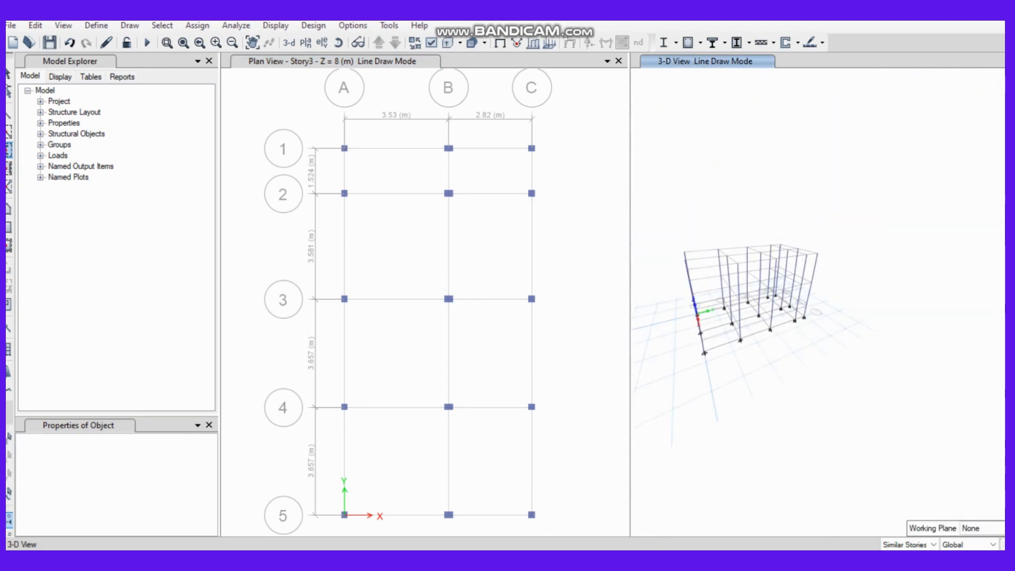
{"action": "scroll", "coordinate": [727, 312], "scroll_direction": "up", "scroll_amount": 5}
{"action": "scroll", "coordinate": [727, 312], "scroll_direction": "down", "scroll_amount": 5}
{"action": "middle_click_drag", "start_coordinate": [727, 312], "coordinate": [830, 313], "text": "shift"}
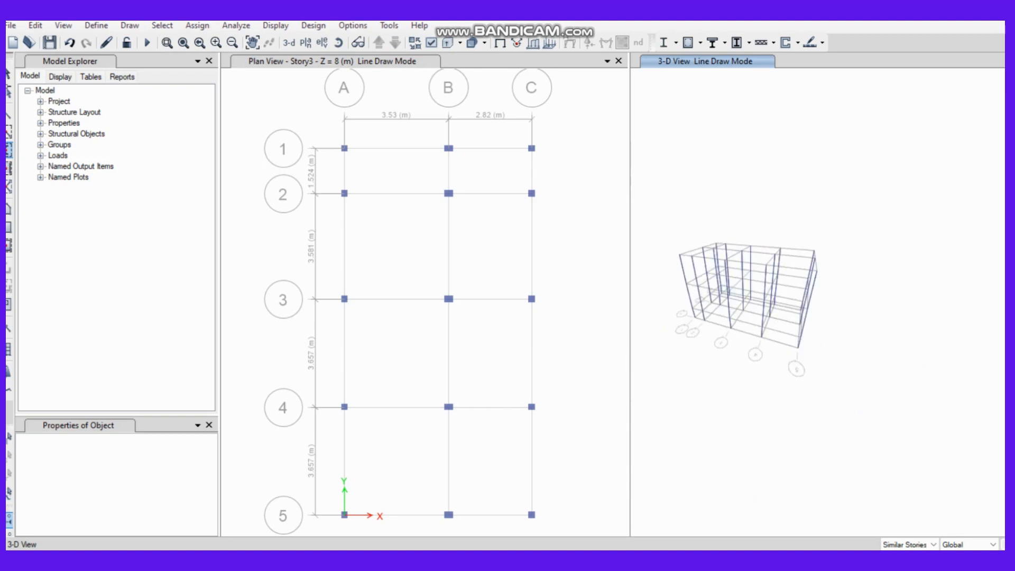
{"action": "scroll", "coordinate": [817, 302], "scroll_direction": "up", "scroll_amount": 5}
{"action": "scroll", "coordinate": [817, 302], "scroll_direction": "down", "scroll_amount": 2}
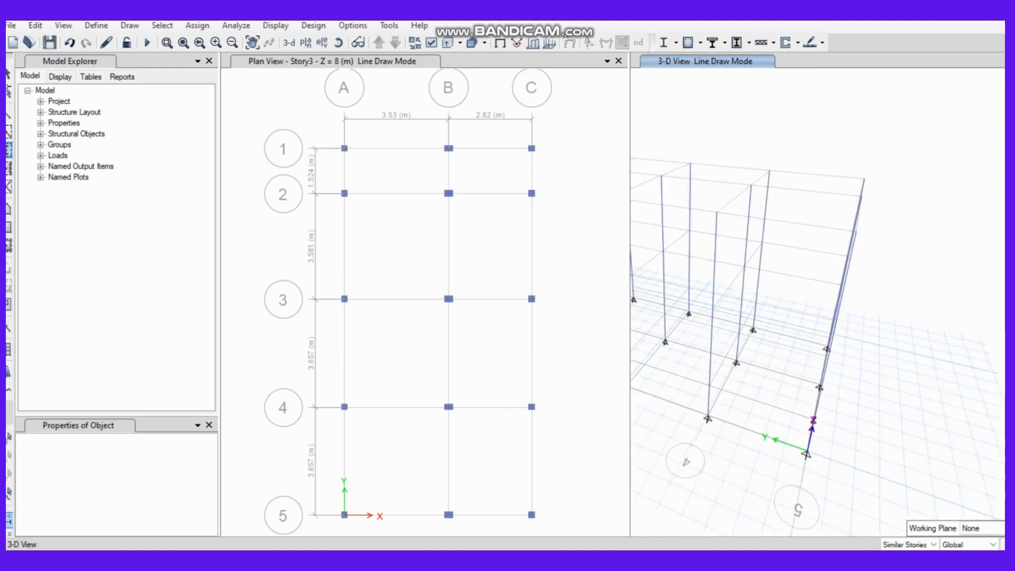
- Place beams with the BEAM section along all grid lines A to C and 1 to 5 using Quick Draw Beams/Columns
{"action": "middle_click_drag", "start_coordinate": [450, 317], "coordinate": [520, 313]}
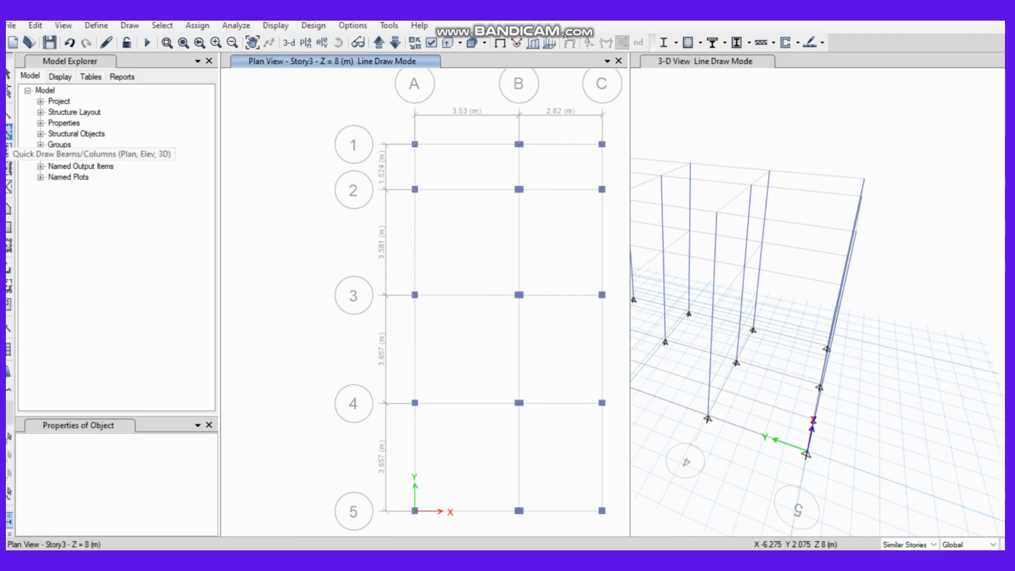
{"action": "left_click", "coordinate": [8, 146]}
{"action": "left_click", "coordinate": [159, 450]}
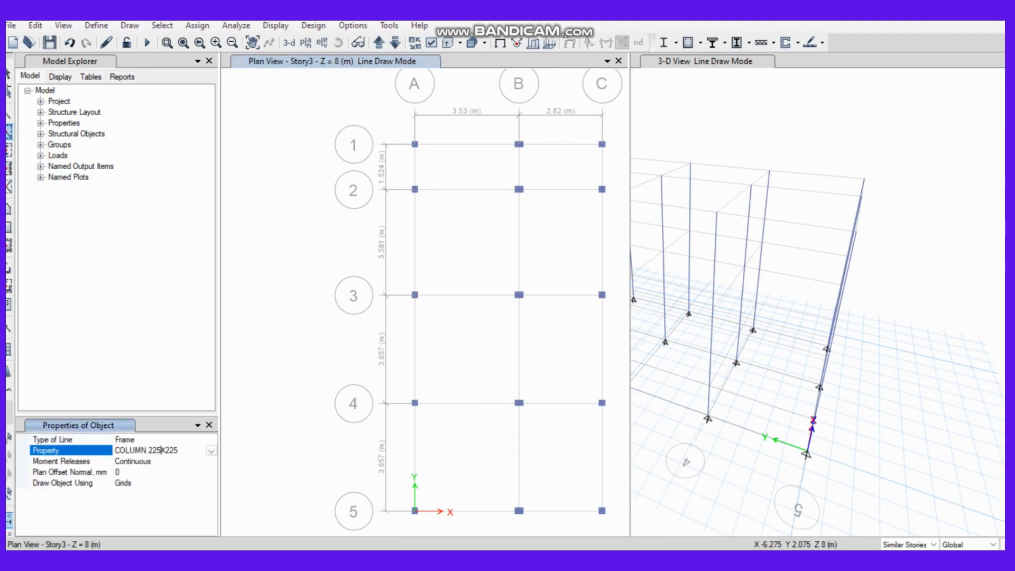
{"action": "left_click", "coordinate": [211, 451]}
{"action": "left_click", "coordinate": [136, 462]}
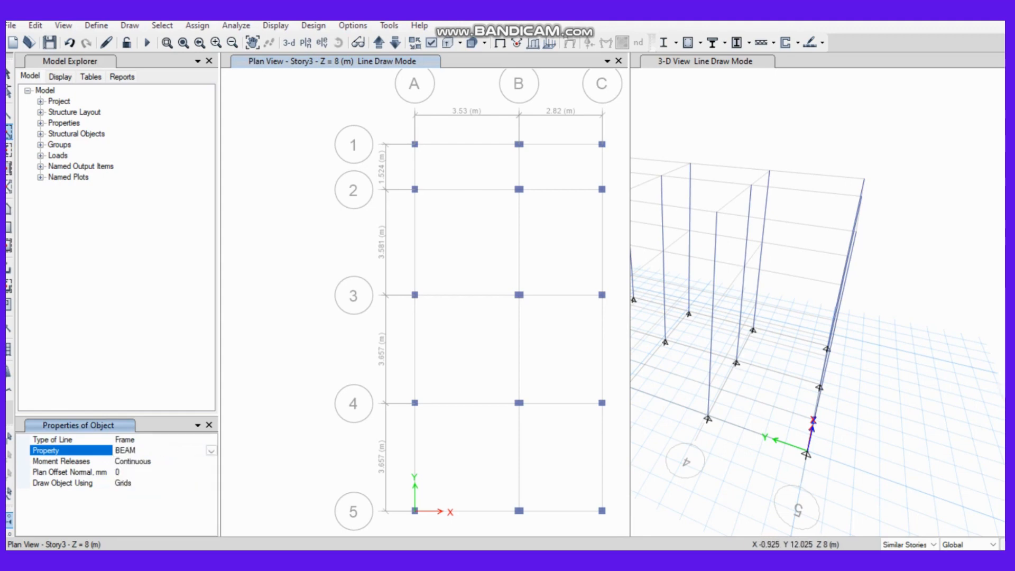
{"action": "middle_click_drag", "start_coordinate": [508, 338], "coordinate": [480, 339]}
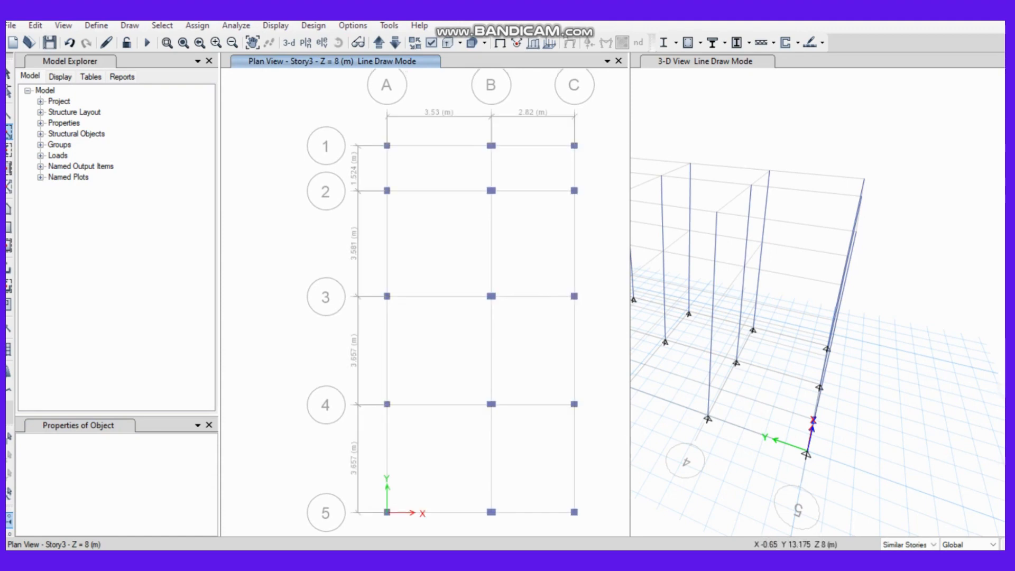
{"action": "mouse_move", "coordinate": [356, 114]}
{"action": "left_mouse_down"}
{"action": "mouse_move", "coordinate": [500, 438]}
{"action": "mouse_move", "coordinate": [572, 534]}
{"action": "mouse_move", "coordinate": [592, 526]}
{"action": "left_mouse_up"}
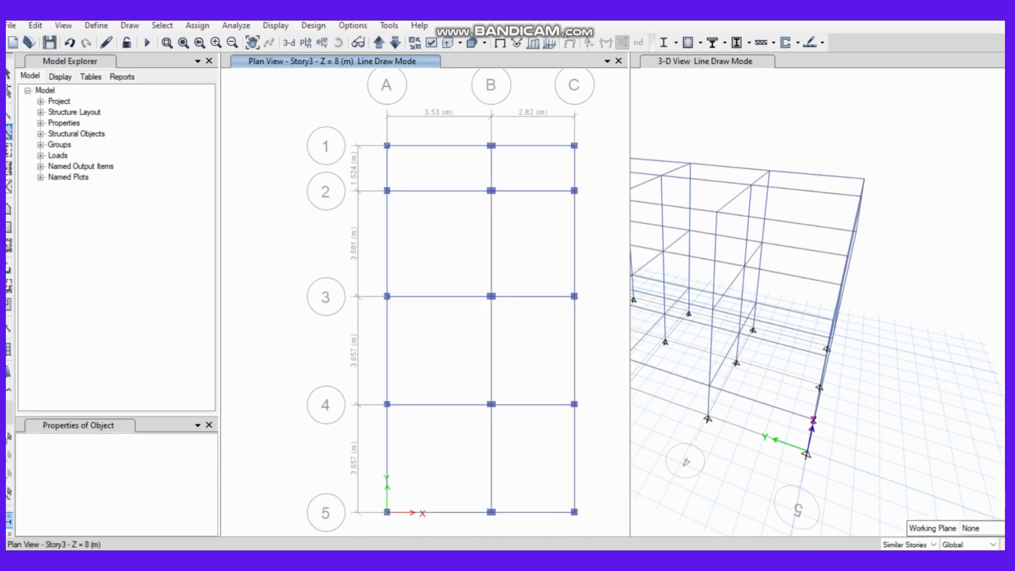
{"action": "middle_click_drag", "start_coordinate": [756, 317], "coordinate": [898, 321]}
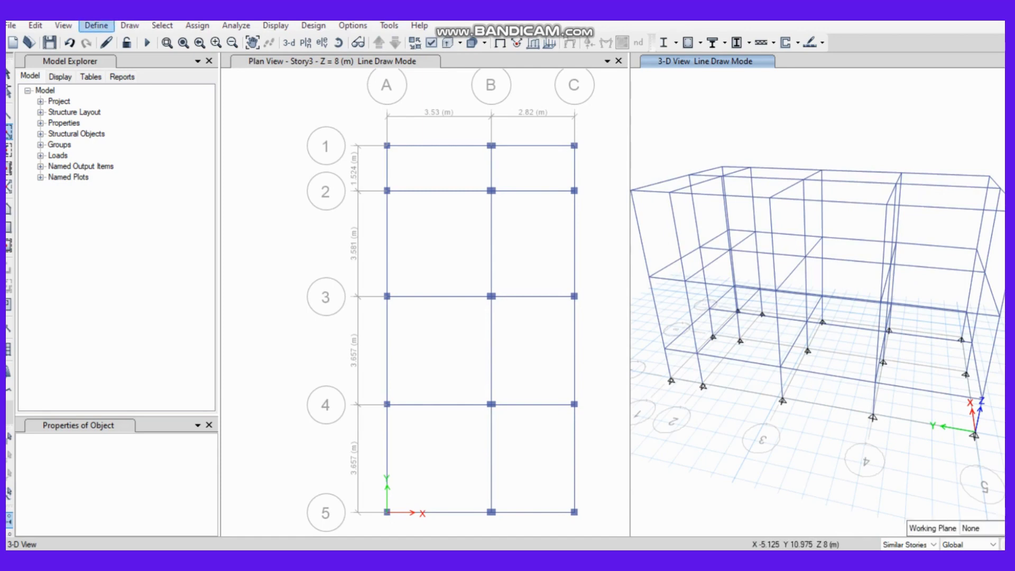
- Modify the Slab1 slab property to use M25 material and a thickness of 150 mm
{"action": "left_click", "coordinate": [96, 25]}
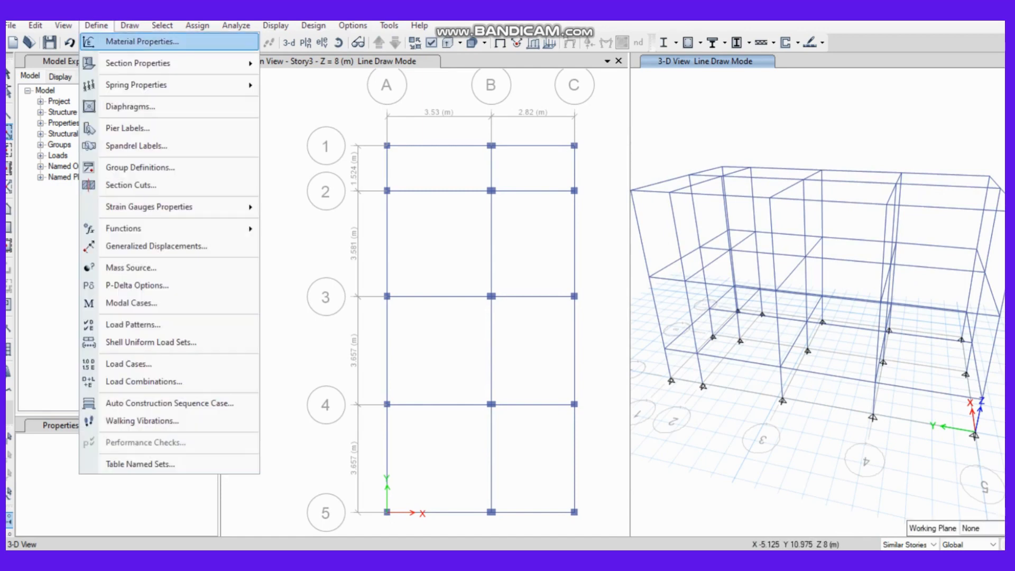
{"action": "mouse_move", "coordinate": [137, 63]}
{"action": "left_click", "coordinate": [317, 102]}
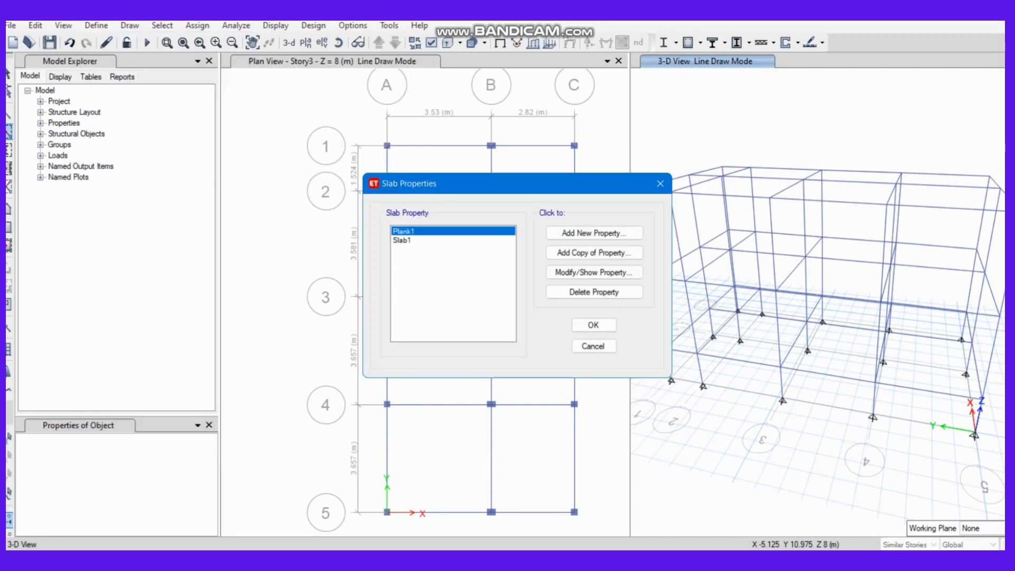
{"action": "left_click", "coordinate": [402, 240]}
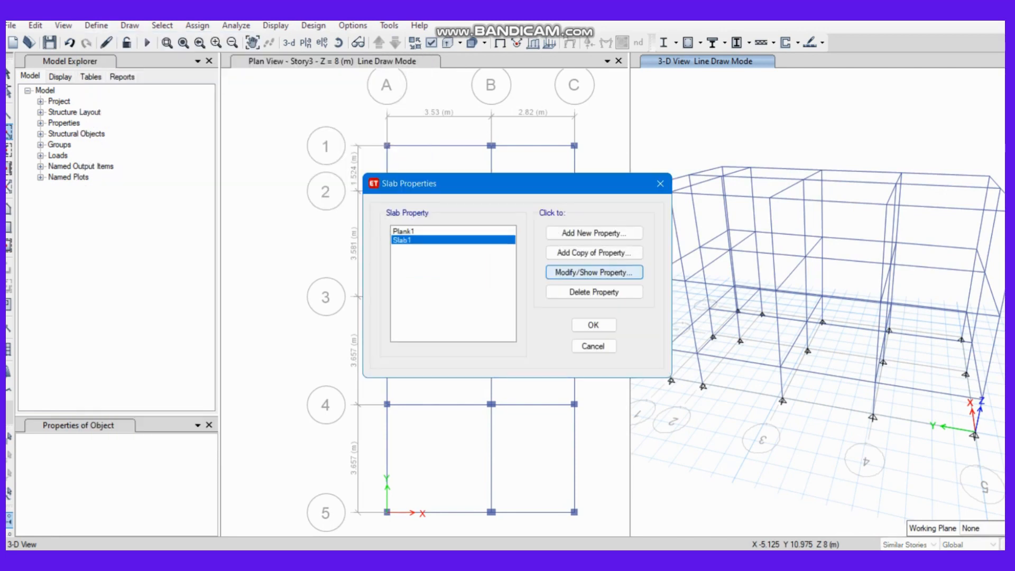
{"action": "left_click", "coordinate": [594, 272]}
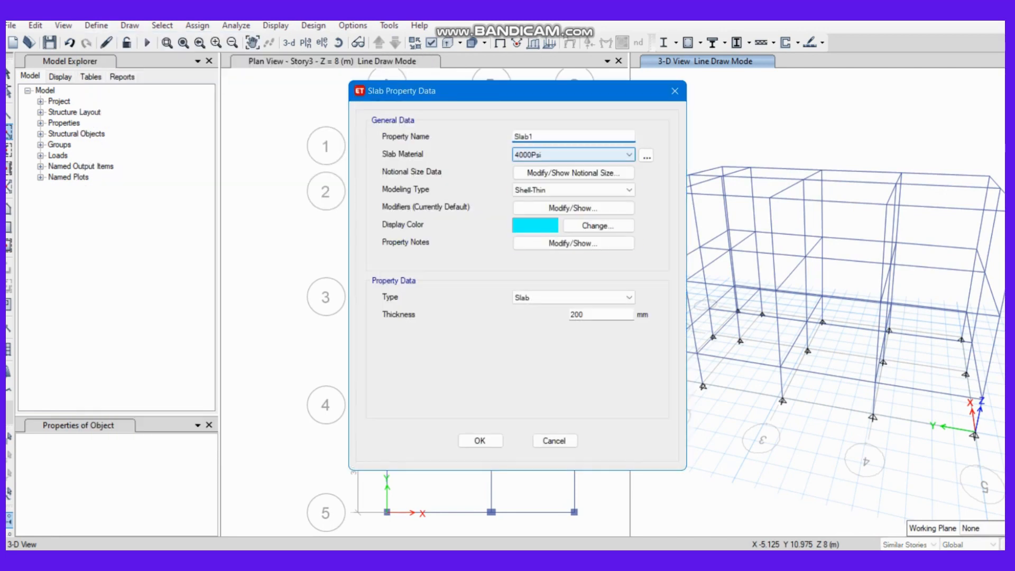
{"action": "left_click", "coordinate": [573, 154]}
{"action": "left_click", "coordinate": [522, 202]}
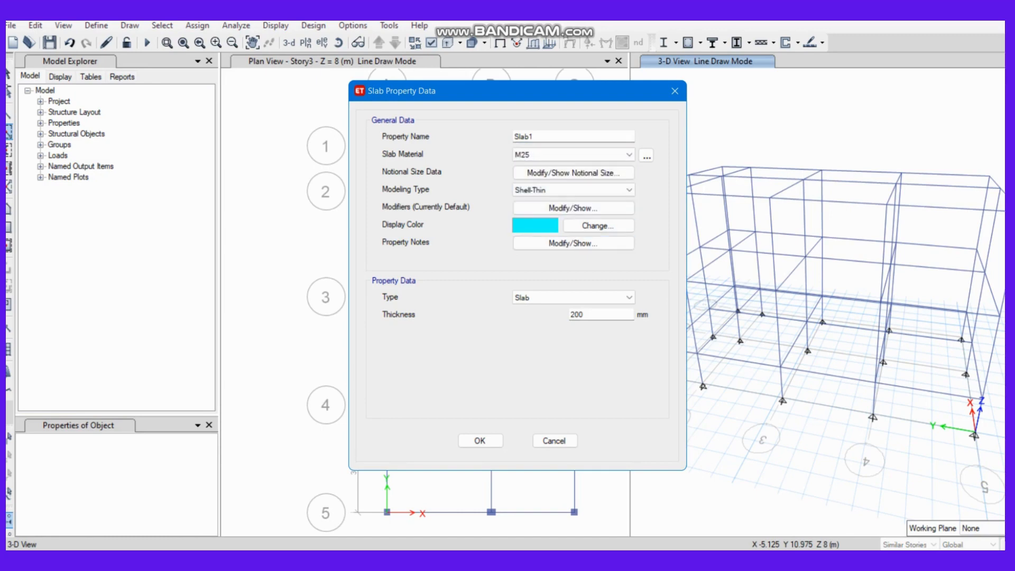
{"action": "double_click", "coordinate": [581, 315]}
{"action": "type", "text": "150"}
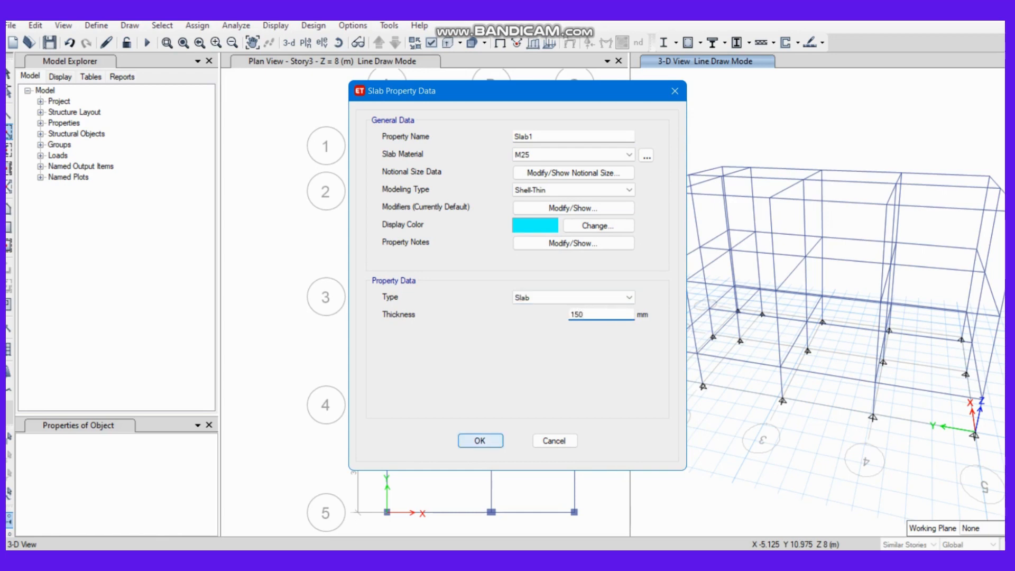
{"action": "left_click", "coordinate": [479, 440]}
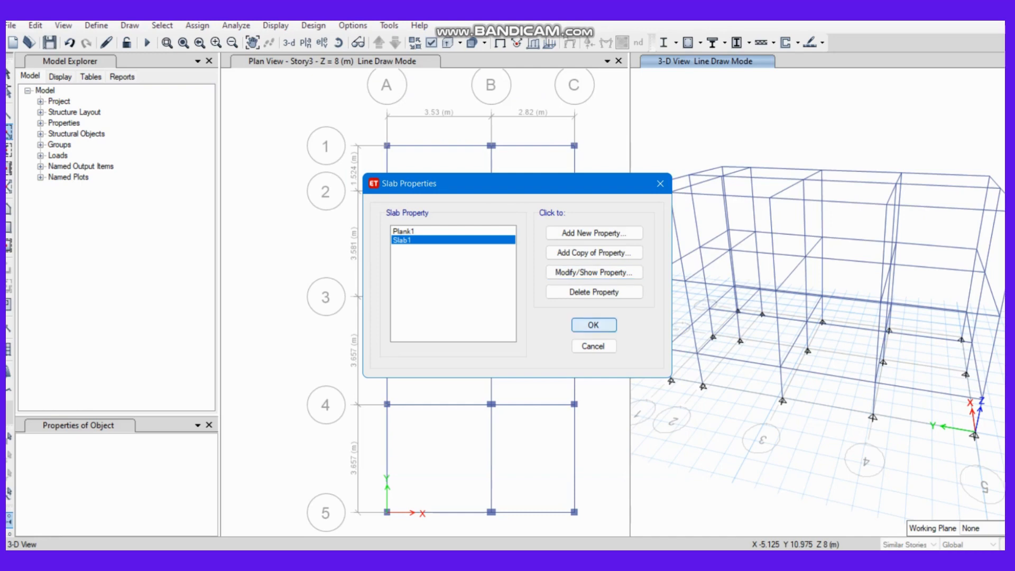
{"action": "left_click", "coordinate": [592, 324]}
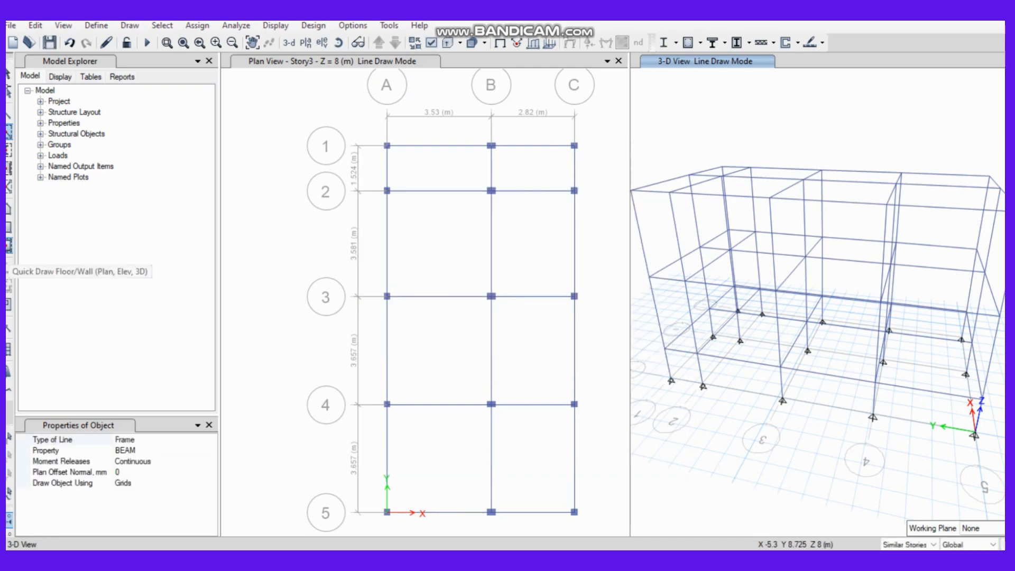
- Try a Slab1 floor panel in the bay between grid lines A-B and 1-2, check it in 3-D and undo it
{"action": "left_click", "coordinate": [8, 244]}
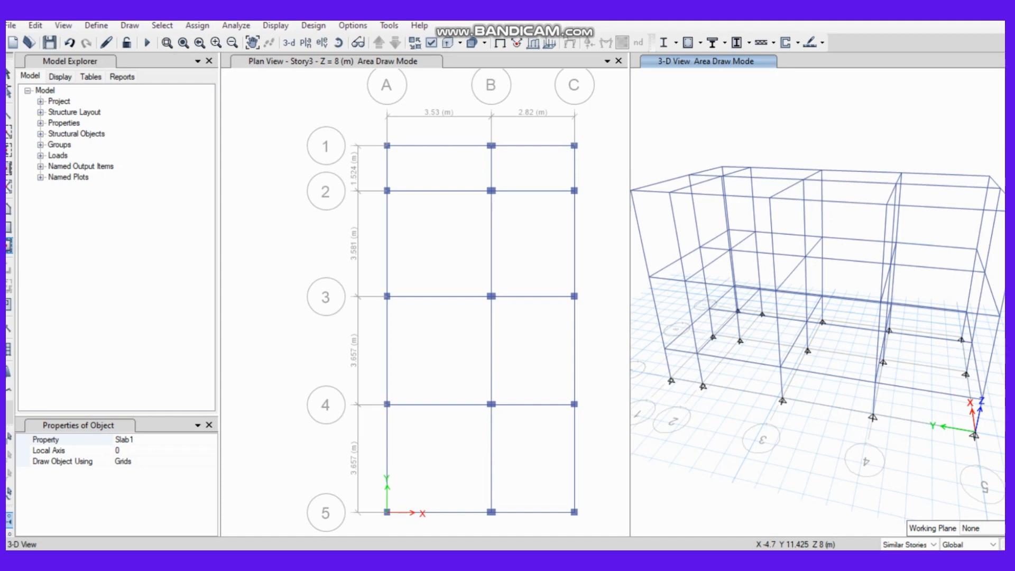
{"action": "left_click", "coordinate": [426, 174]}
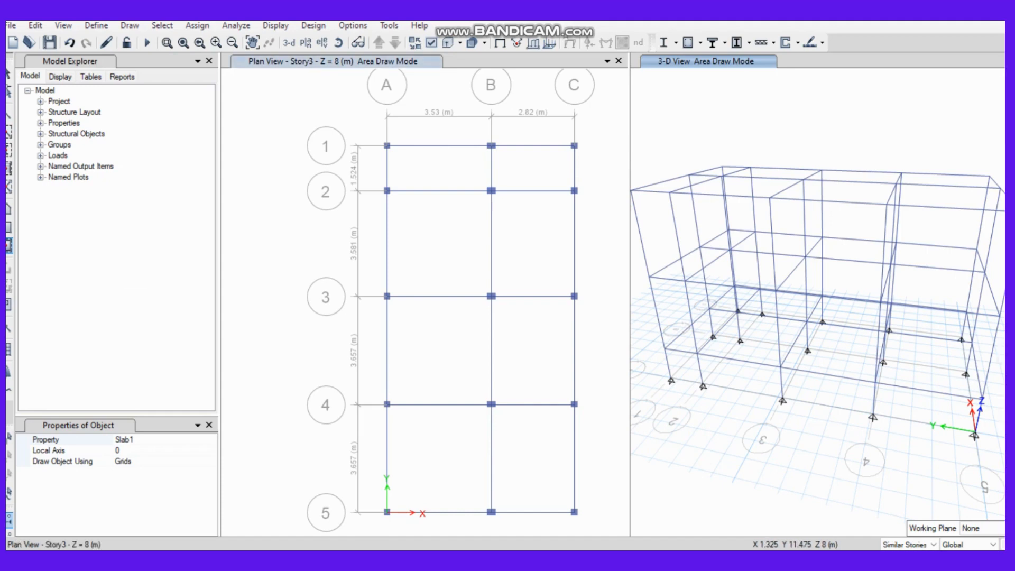
{"action": "left_click", "coordinate": [426, 174]}
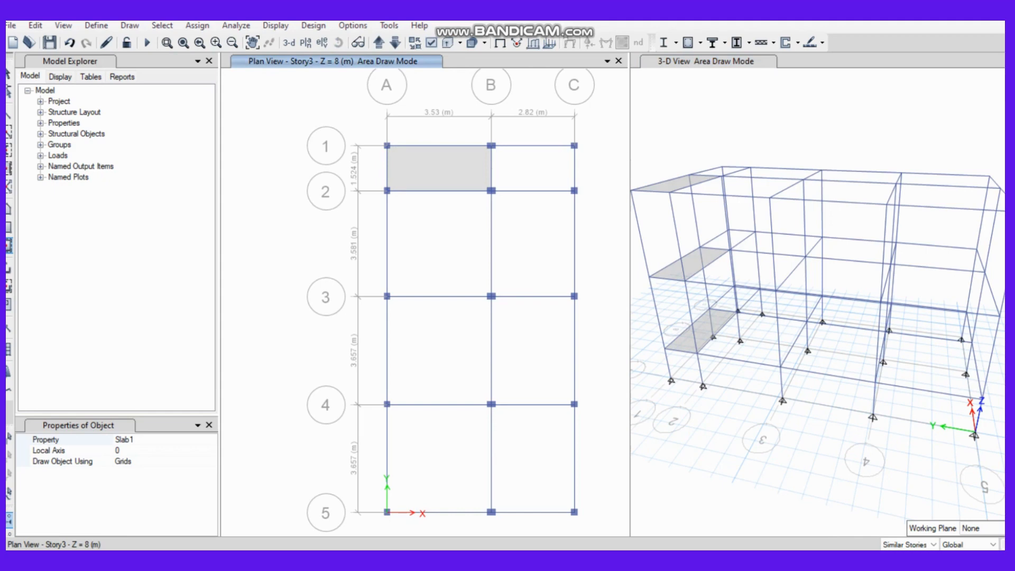
{"action": "middle_click_drag", "start_coordinate": [750, 328], "coordinate": [832, 317], "text": "shift"}
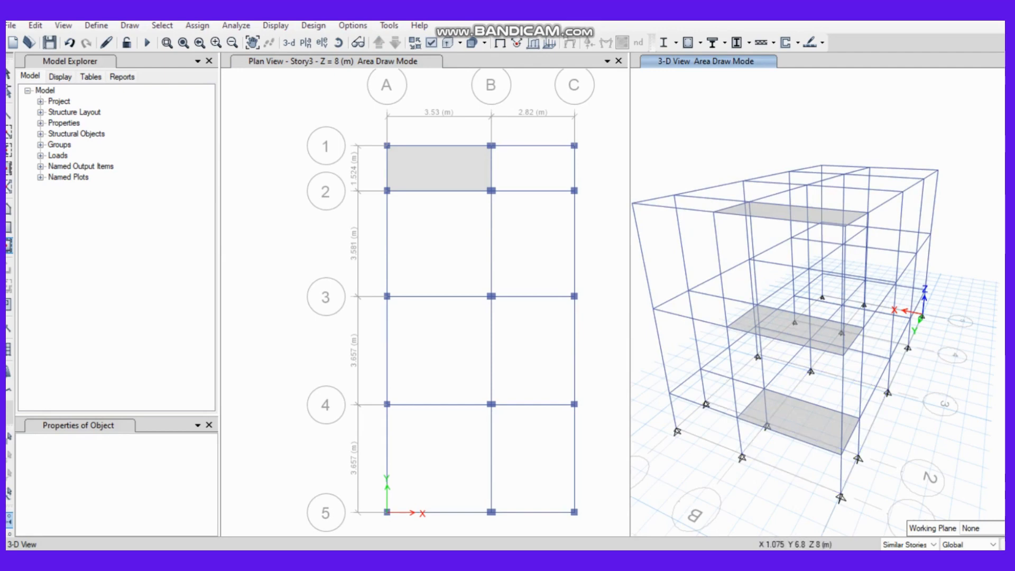
{"action": "key", "text": "ctrl+z"}
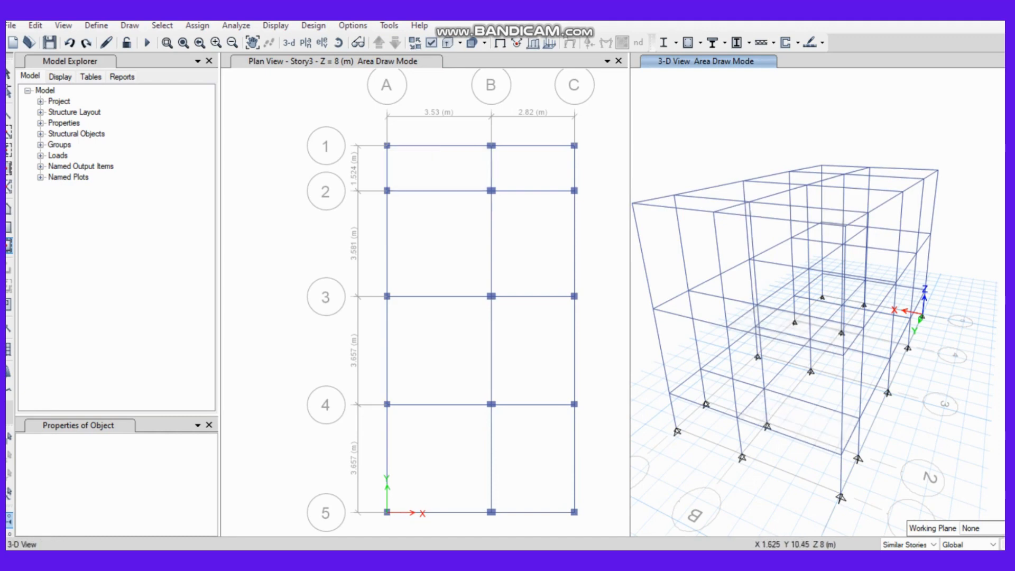
- Edit the story data so that Story1 is no longer similar to Story3
{"action": "left_click", "coordinate": [35, 26]}
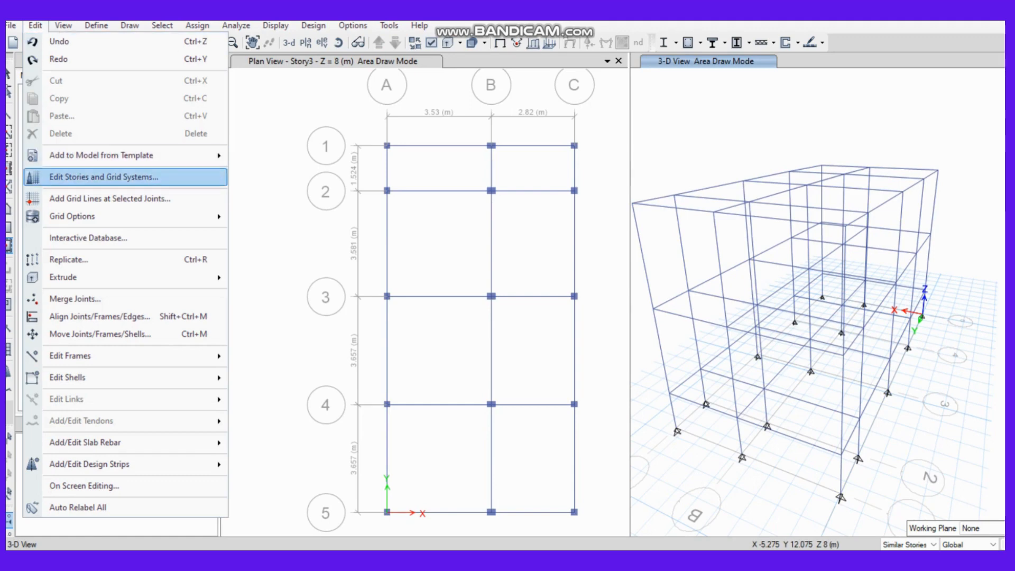
{"action": "left_click", "coordinate": [103, 177]}
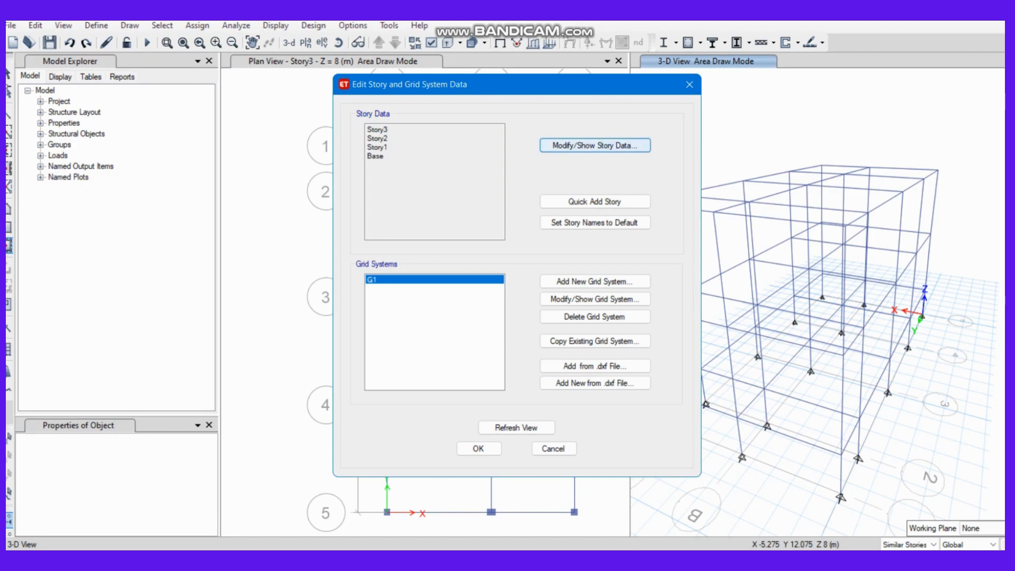
{"action": "left_click", "coordinate": [595, 144]}
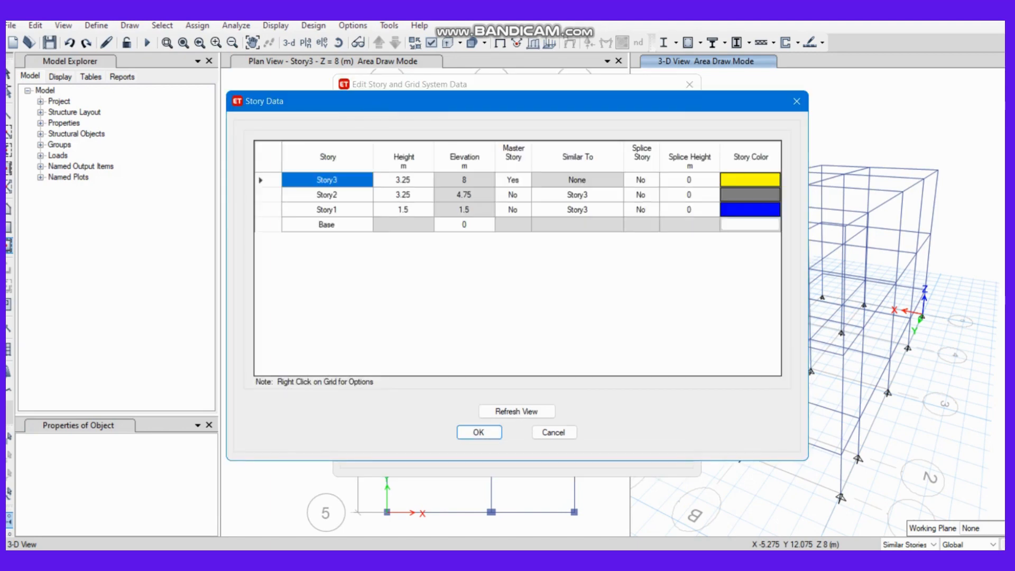
{"action": "double_click", "coordinate": [327, 210]}
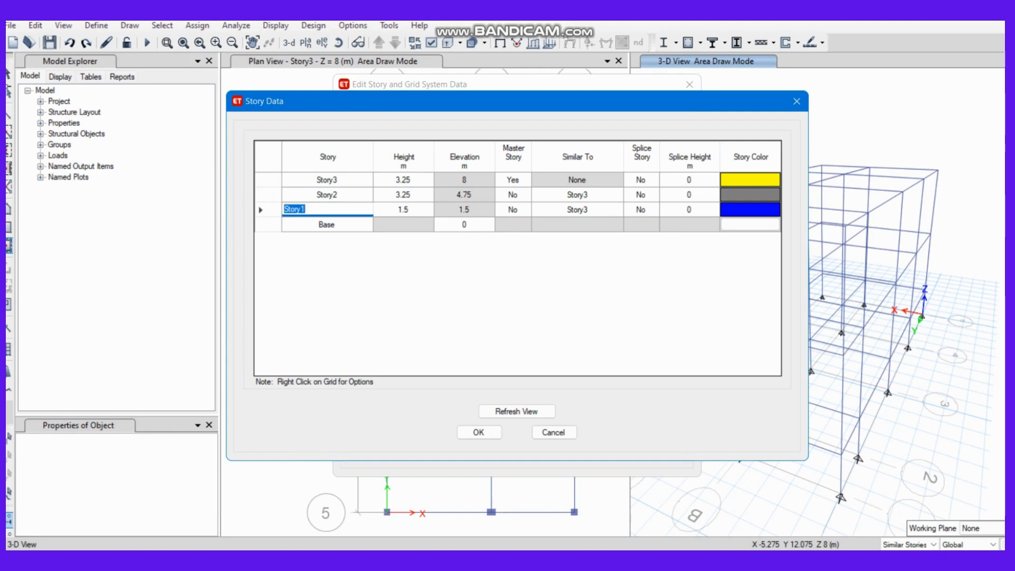
{"action": "left_click", "coordinate": [513, 210]}
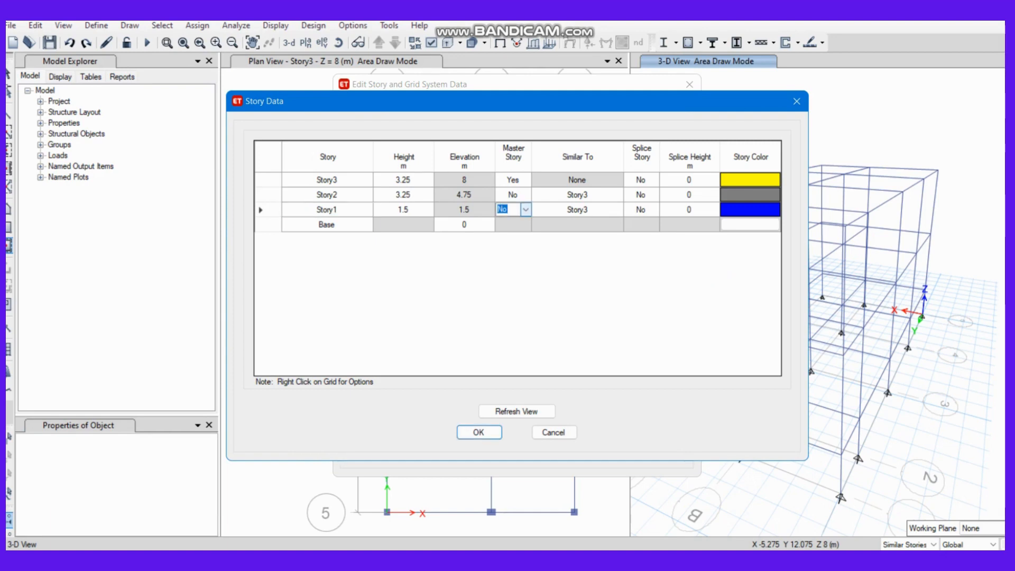
{"action": "left_click", "coordinate": [577, 209]}
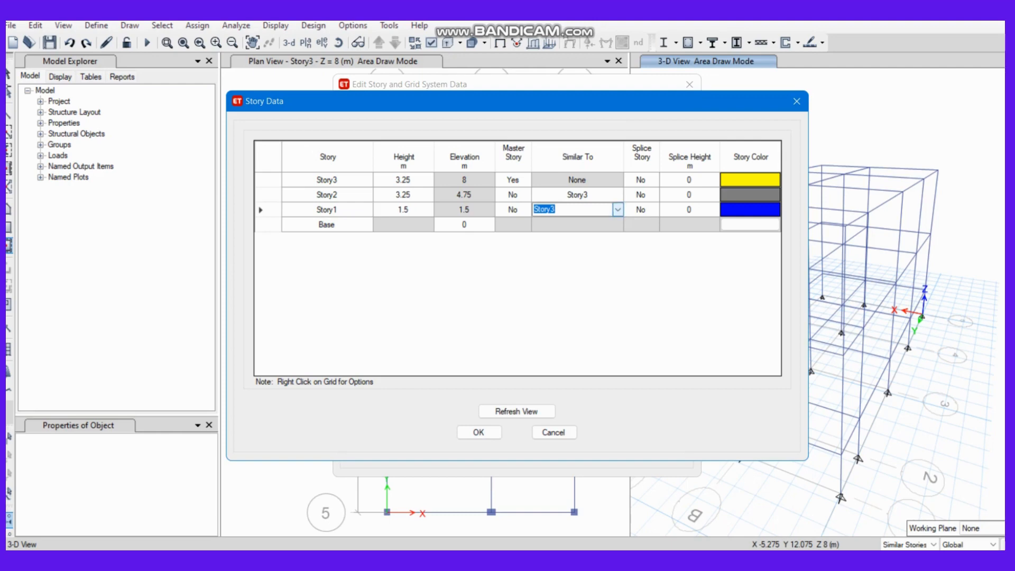
{"action": "left_click", "coordinate": [617, 210]}
{"action": "left_click", "coordinate": [577, 221]}
{"action": "left_click", "coordinate": [479, 433]}
{"action": "left_click", "coordinate": [478, 448]}
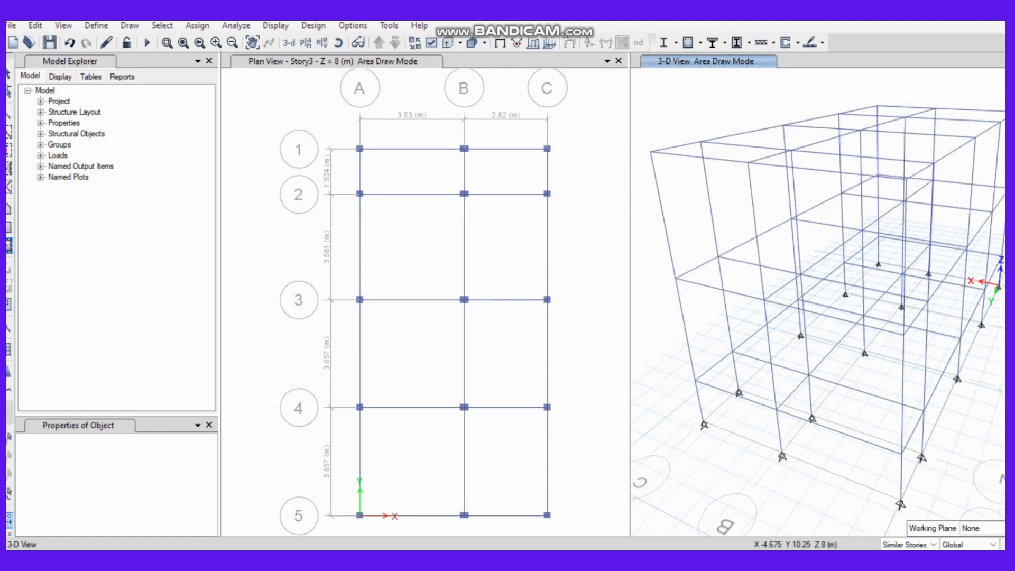
- Place Slab1 floor panels in all eight bays between grid lines A to C and 1 to 5 on the Story3 plan, applied to similar stories
{"action": "left_click", "coordinate": [9, 245]}
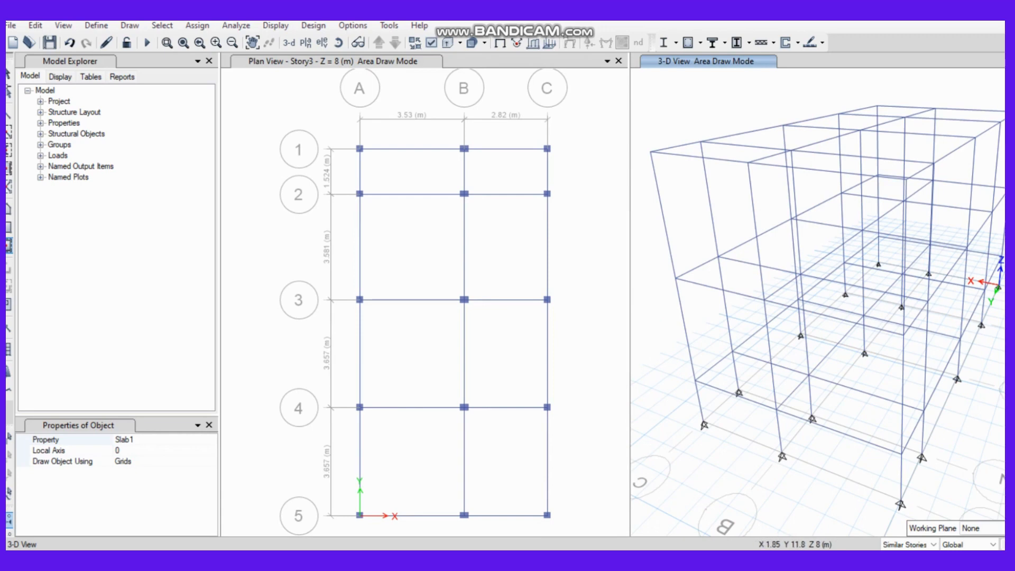
{"action": "left_click", "coordinate": [392, 177]}
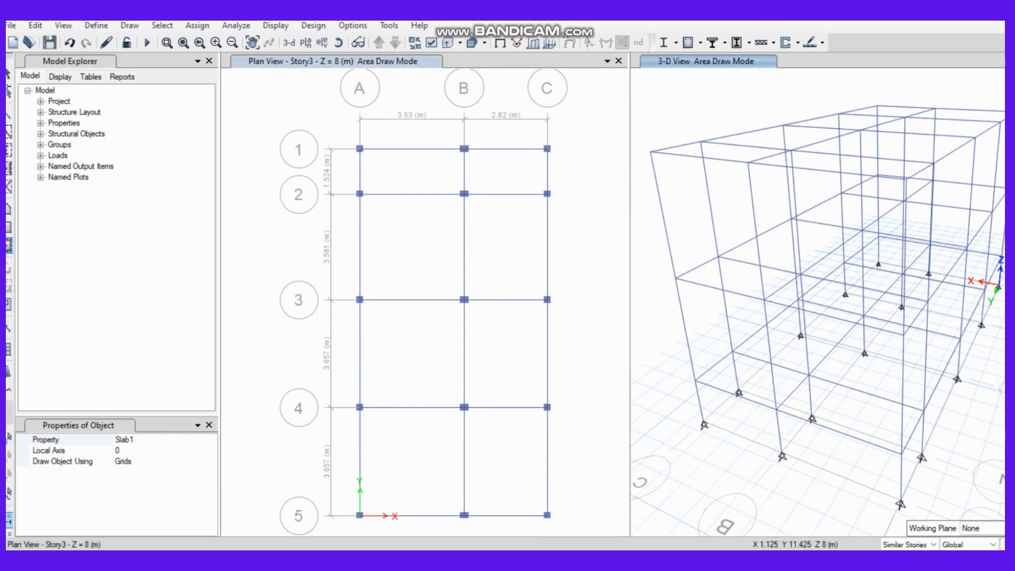
{"action": "left_click", "coordinate": [393, 178]}
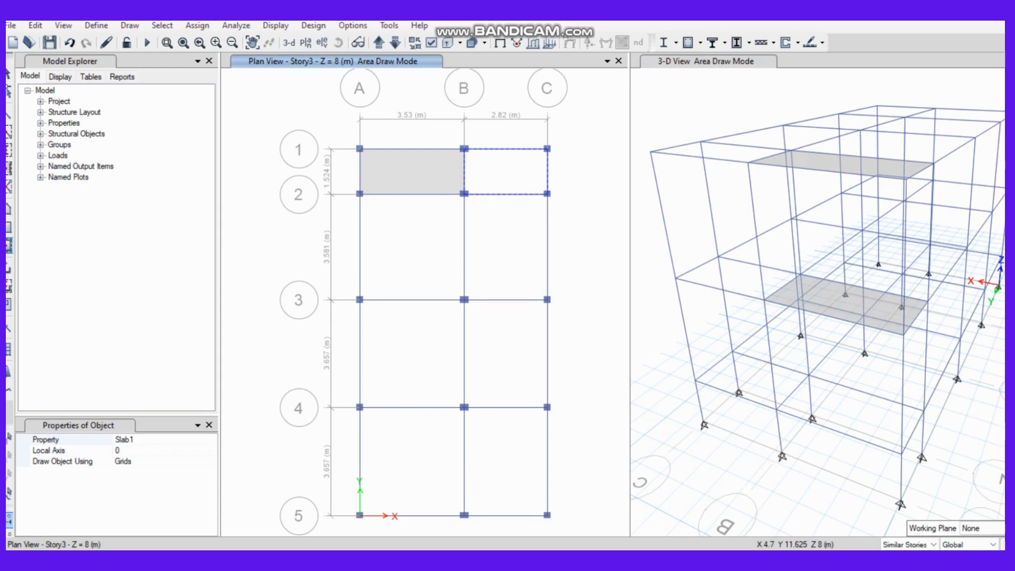
{"action": "left_click", "coordinate": [499, 172]}
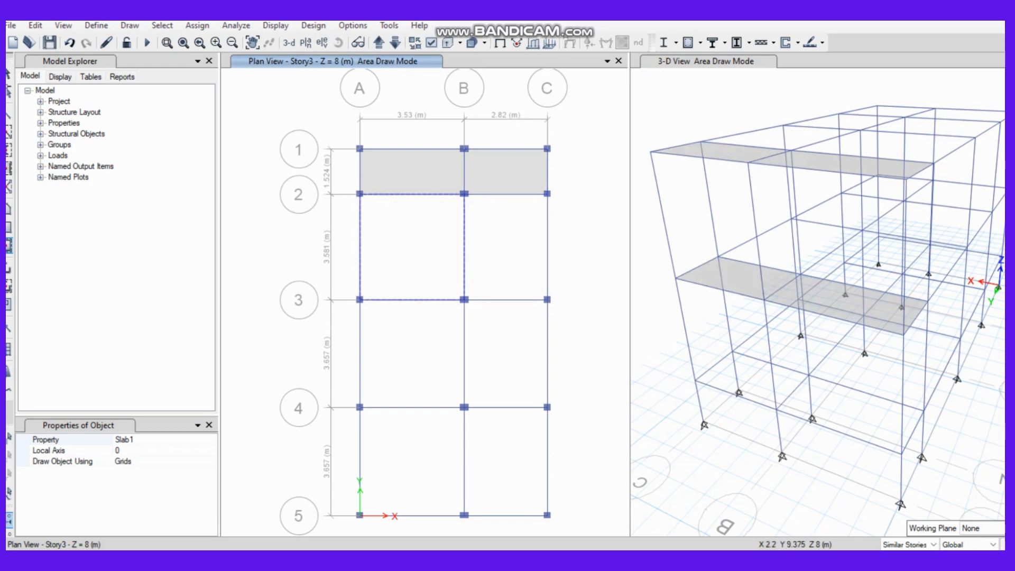
{"action": "left_click", "coordinate": [424, 236]}
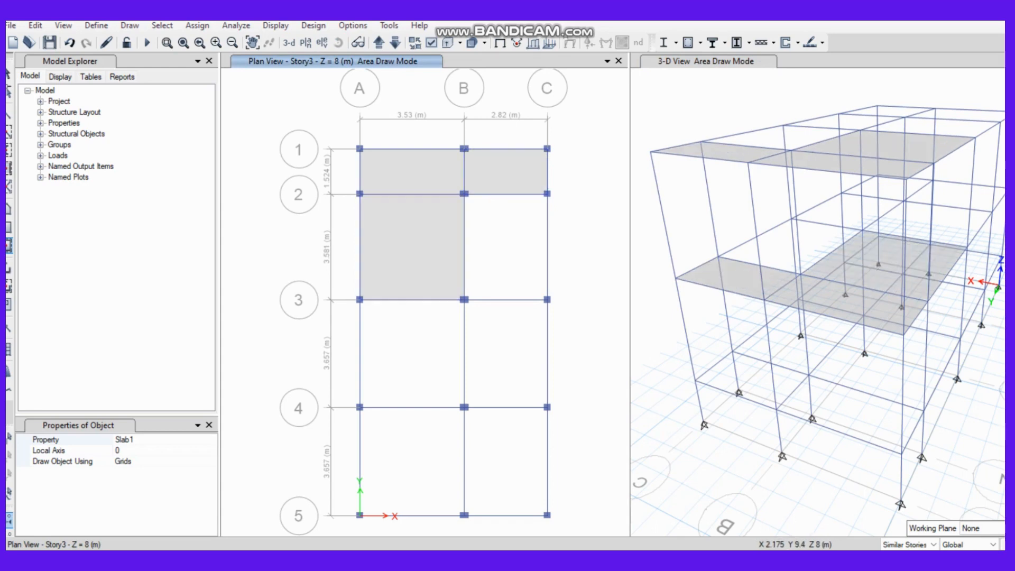
{"action": "left_click", "coordinate": [500, 234]}
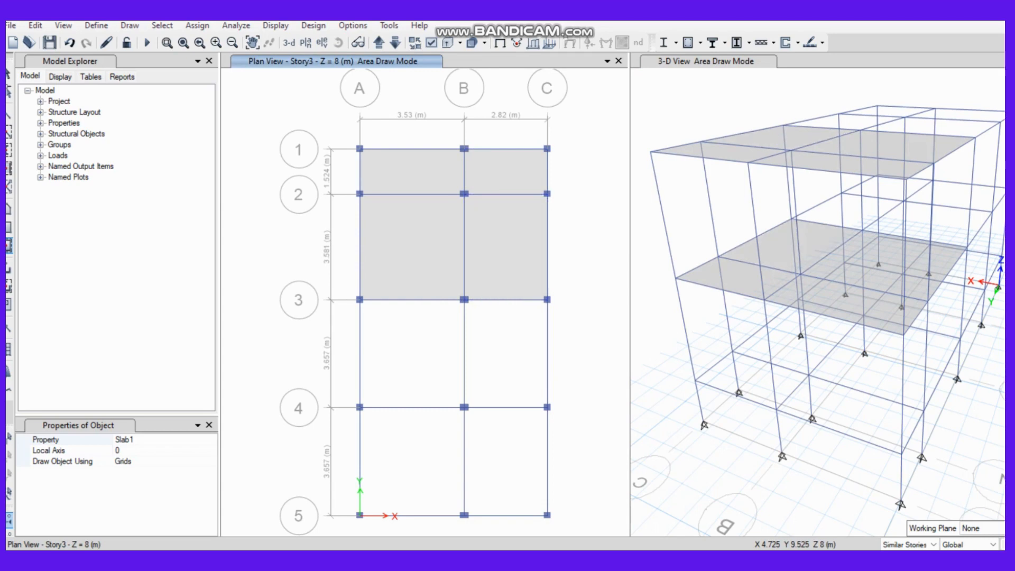
{"action": "left_click", "coordinate": [434, 327]}
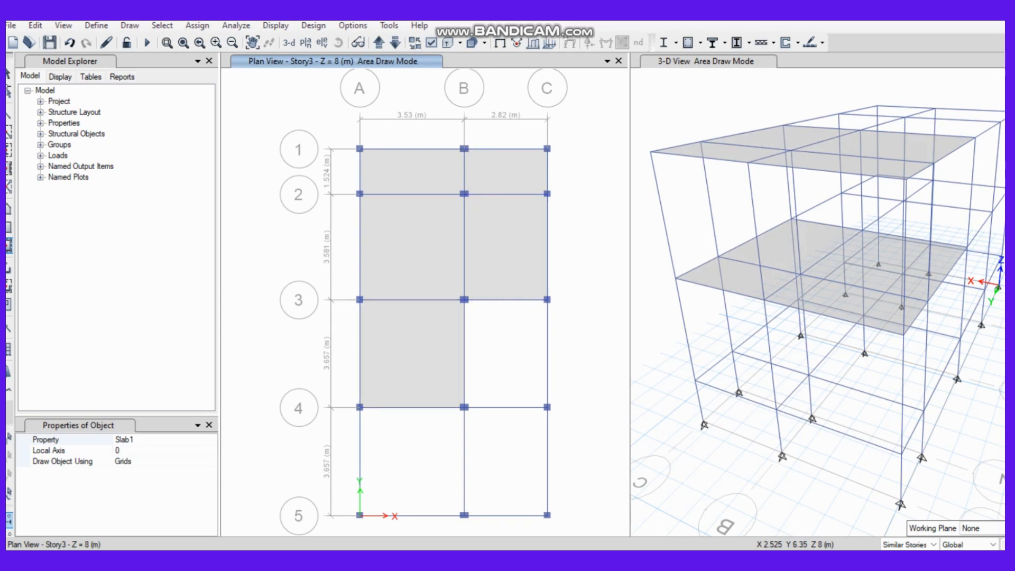
{"action": "left_click", "coordinate": [507, 326]}
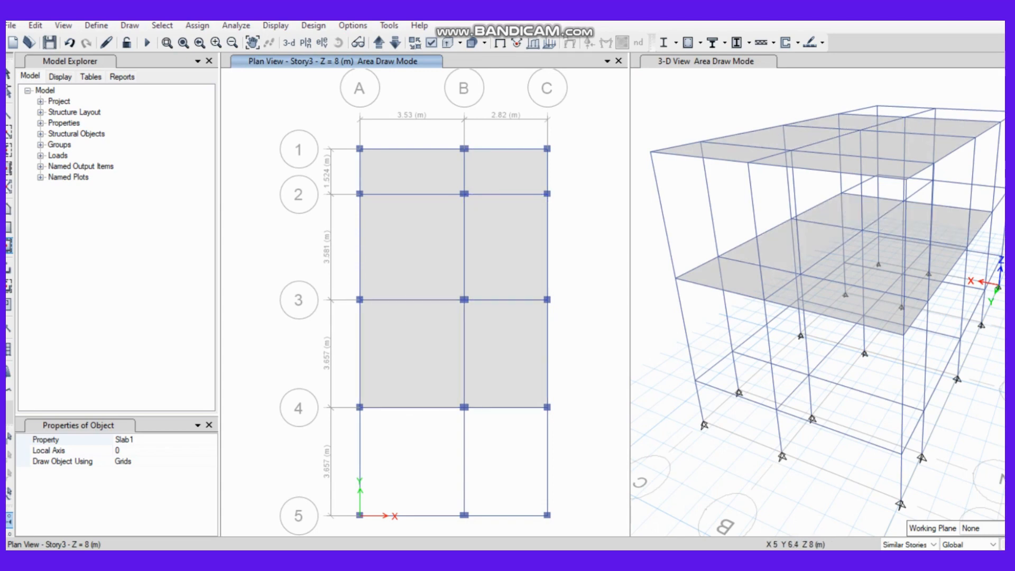
{"action": "left_click", "coordinate": [409, 444]}
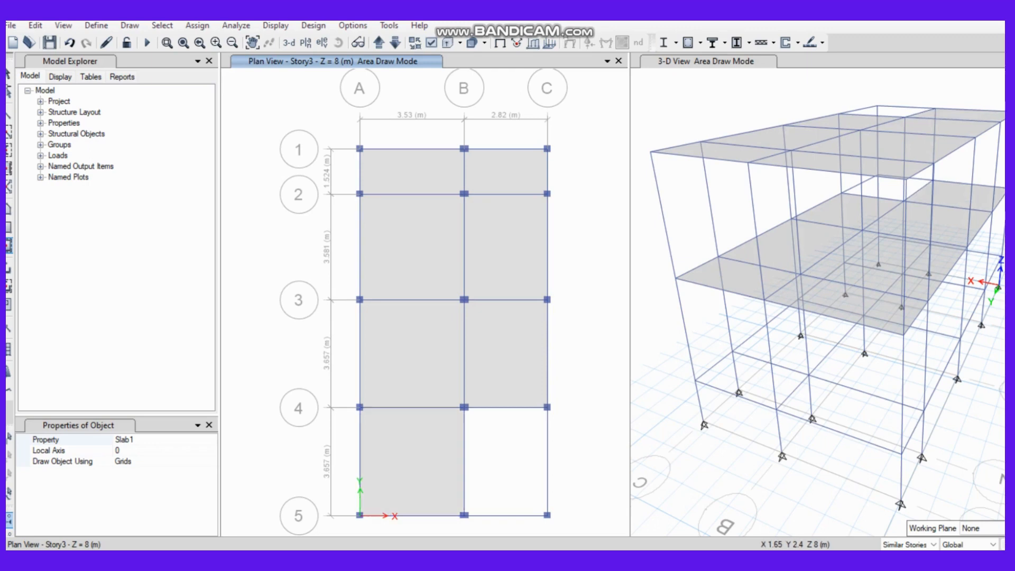
{"action": "left_click", "coordinate": [490, 457]}
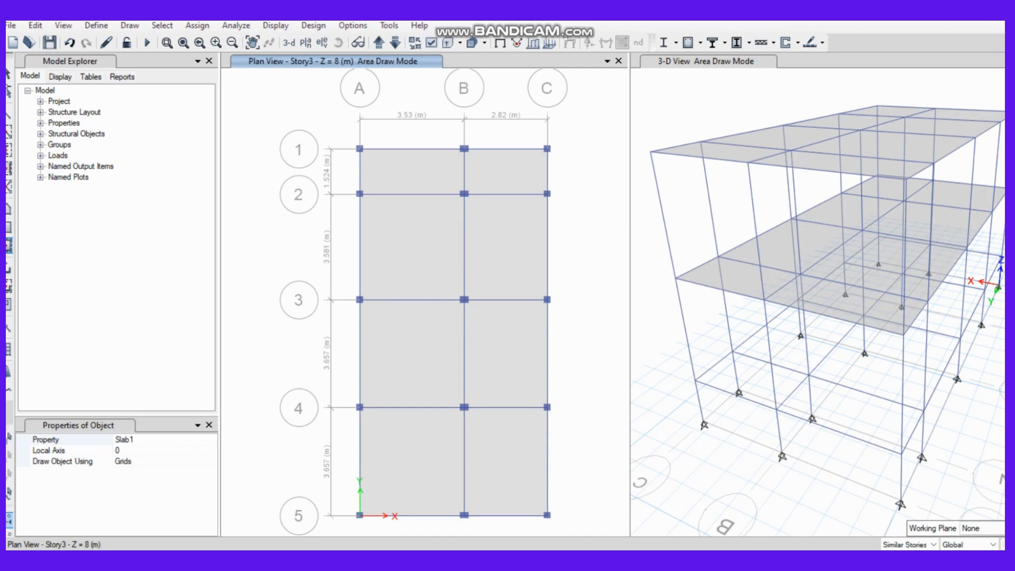
- Widen the 3-D view, turn on the extruded display and examine the building's columns, beams and slabs from several angles
{"action": "left_click_drag", "start_coordinate": [629, 290], "coordinate": [556, 291]}
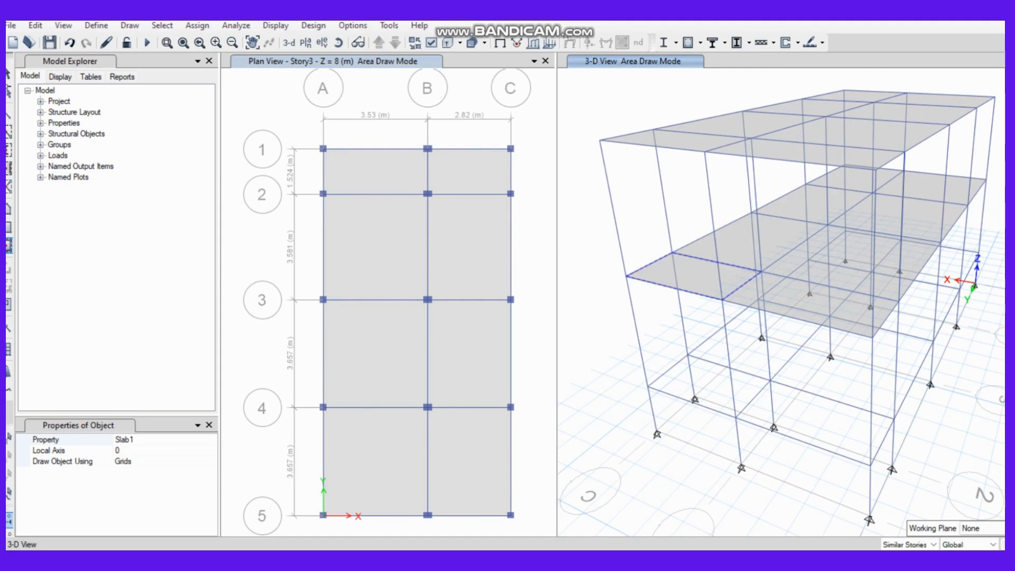
{"action": "middle_click_drag", "start_coordinate": [809, 338], "coordinate": [711, 288], "text": "shift"}
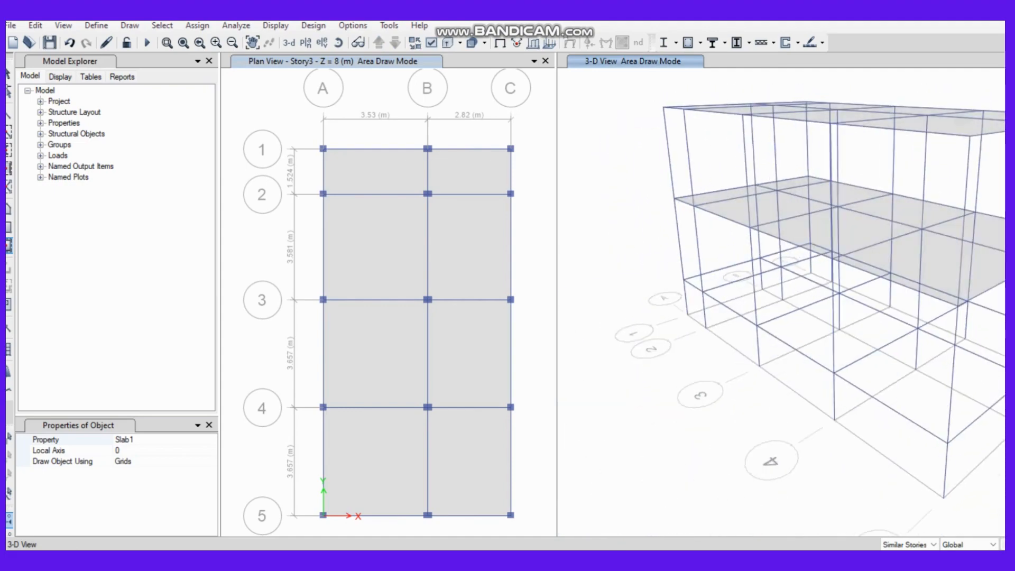
{"action": "scroll", "coordinate": [754, 221], "scroll_direction": "down", "scroll_amount": 5}
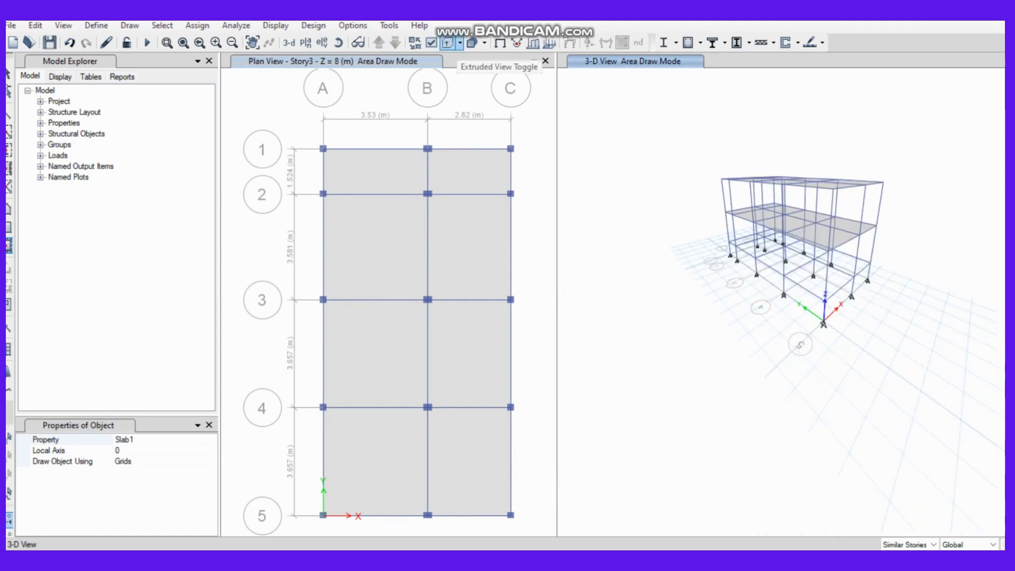
{"action": "left_click", "coordinate": [447, 42]}
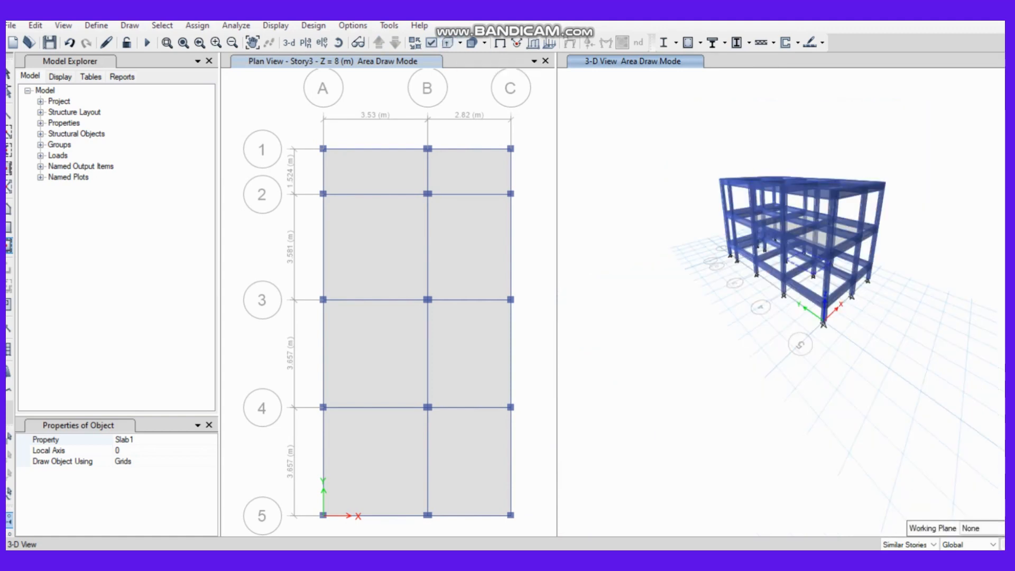
{"action": "scroll", "coordinate": [803, 243], "scroll_direction": "up", "scroll_amount": 5}
{"action": "scroll", "coordinate": [782, 248], "scroll_direction": "down", "scroll_amount": 5}
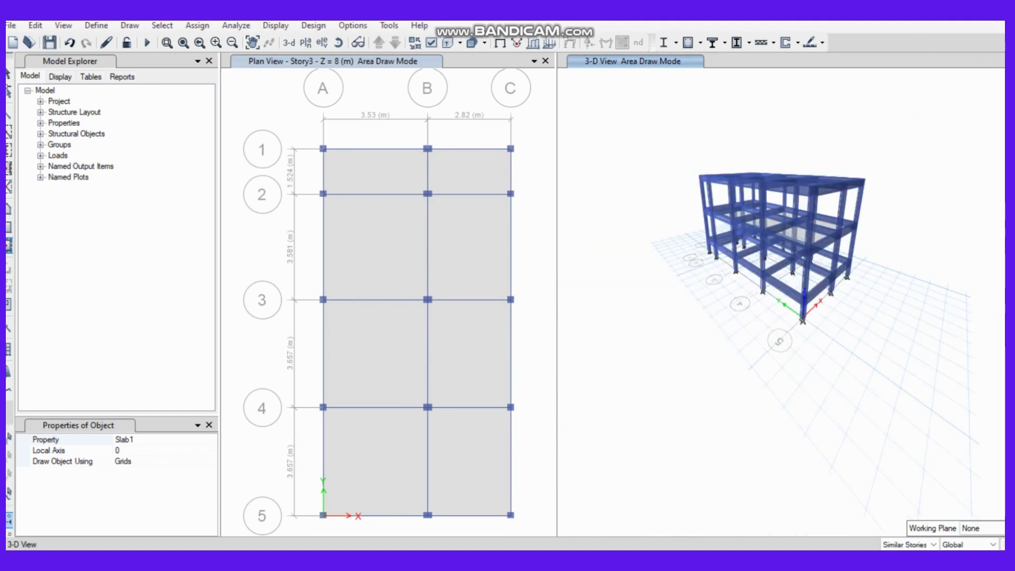
{"action": "scroll", "coordinate": [782, 254], "scroll_direction": "up", "scroll_amount": 5}
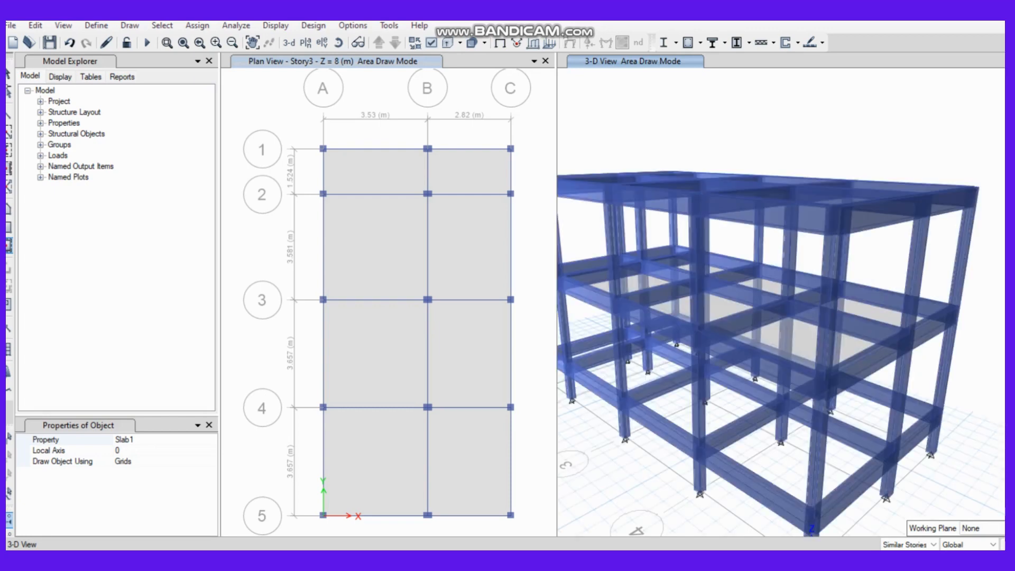
{"action": "mouse_move", "coordinate": [845, 274]}
{"action": "middle_mouse_down", "text": "shift"}
{"action": "mouse_move", "coordinate": [792, 317]}
{"action": "mouse_move", "coordinate": [692, 296]}
{"action": "mouse_move", "coordinate": [771, 275]}
{"action": "mouse_move", "coordinate": [807, 280]}
{"action": "middle_mouse_up", "text": "shift"}
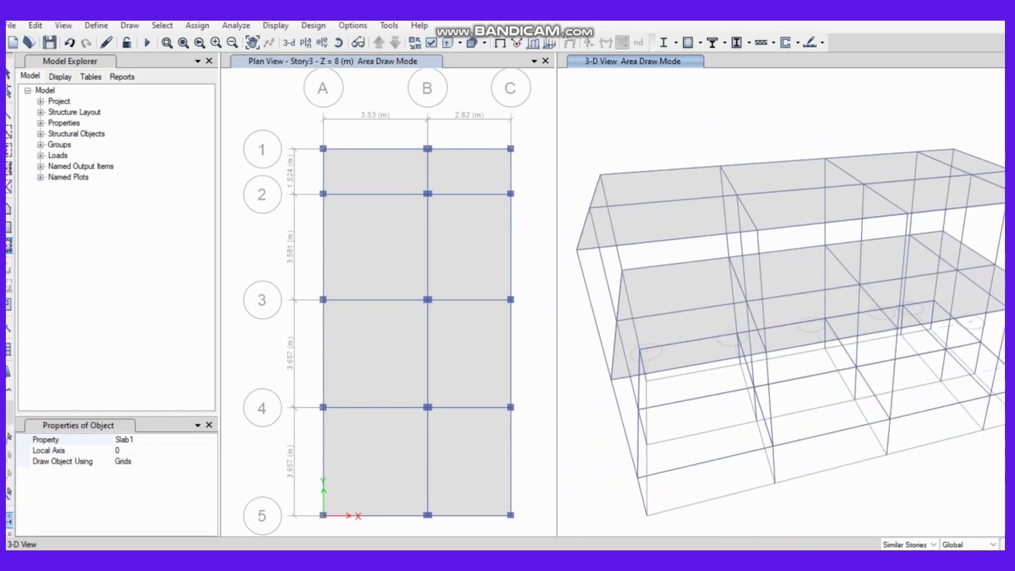